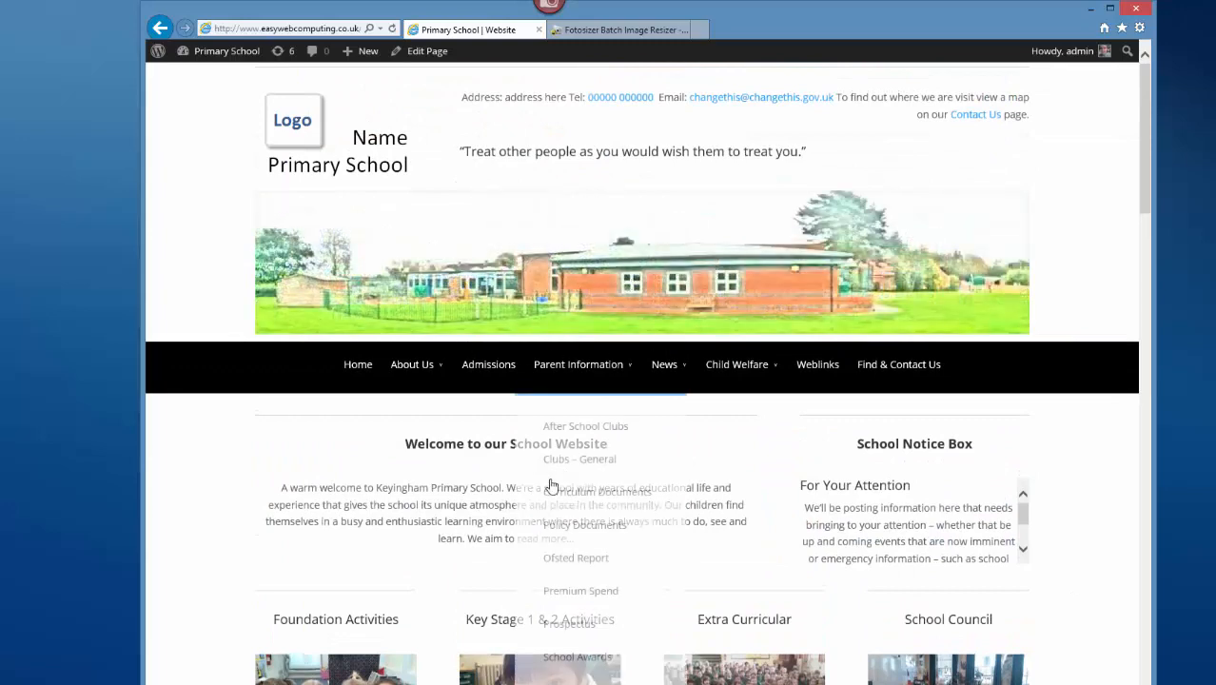
Look through the school website's home page from the header banner down to the footer links
{"action": "scroll", "coordinate": [1096, 538], "scroll_direction": "down", "scroll_amount": 3}
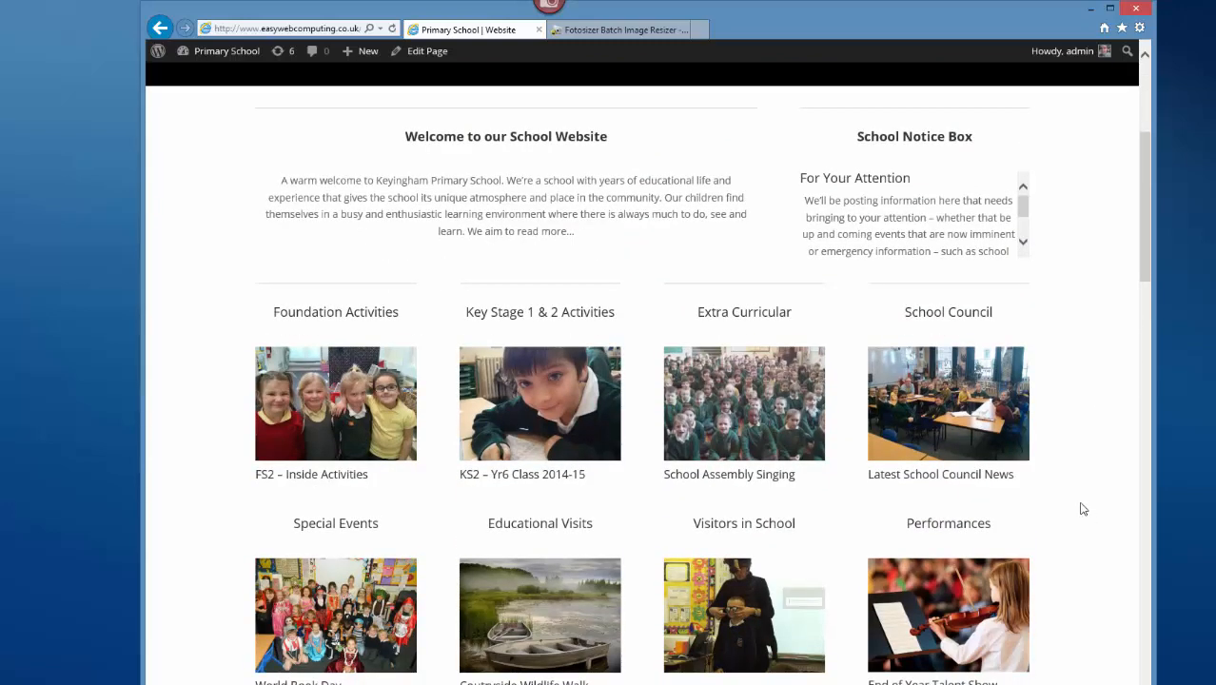
{"action": "scroll", "coordinate": [1062, 559], "scroll_direction": "down", "scroll_amount": 6}
{"action": "scroll", "coordinate": [1065, 560], "scroll_direction": "down", "scroll_amount": 1}
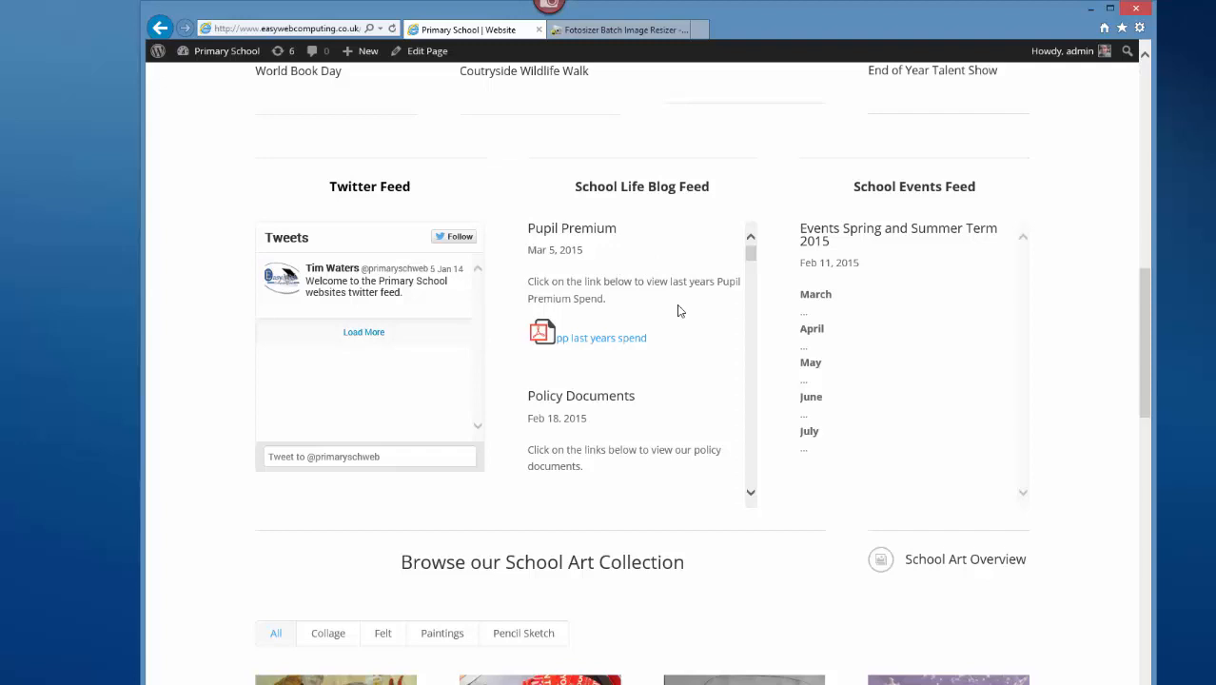
{"action": "scroll", "coordinate": [1078, 262], "scroll_direction": "down", "scroll_amount": 10}
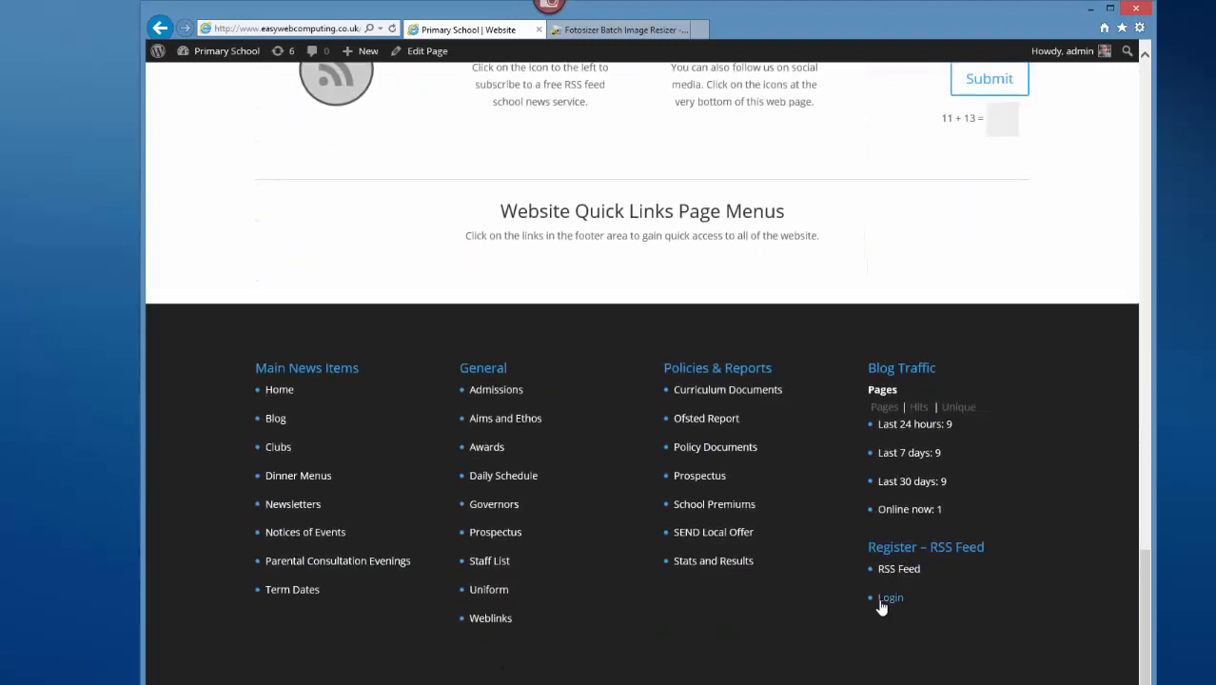
{"action": "scroll", "coordinate": [842, 465], "scroll_direction": "up", "scroll_amount": 5}
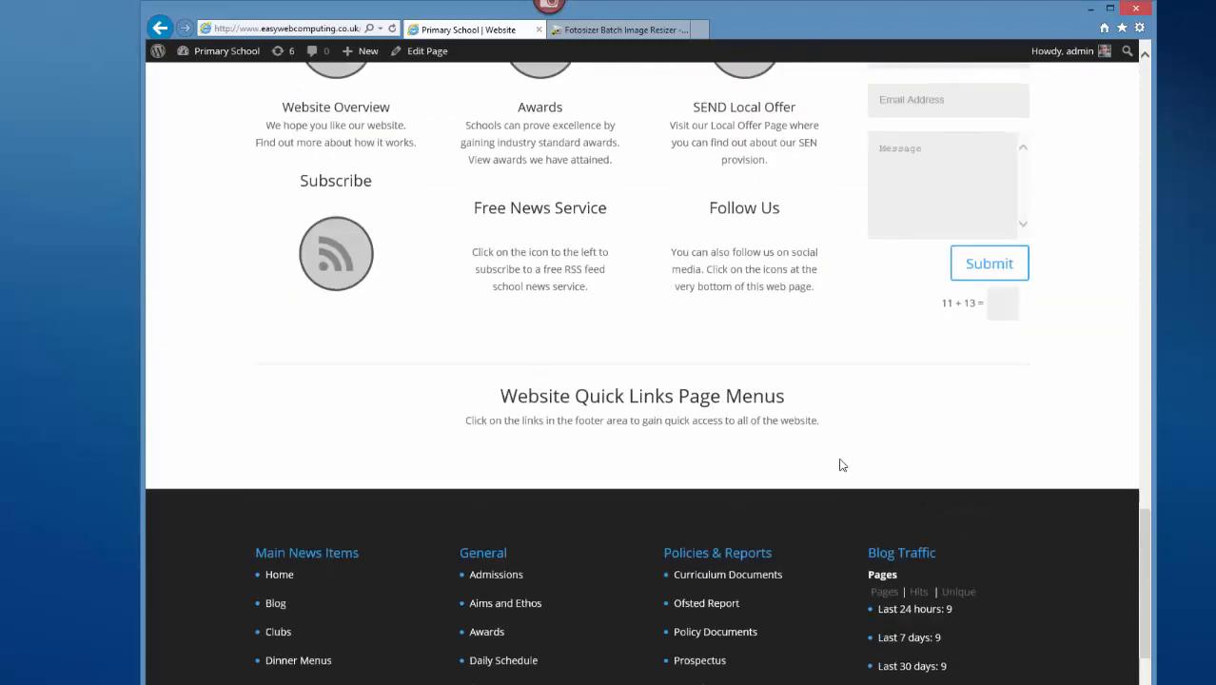
{"action": "scroll", "coordinate": [842, 464], "scroll_direction": "up", "scroll_amount": 10}
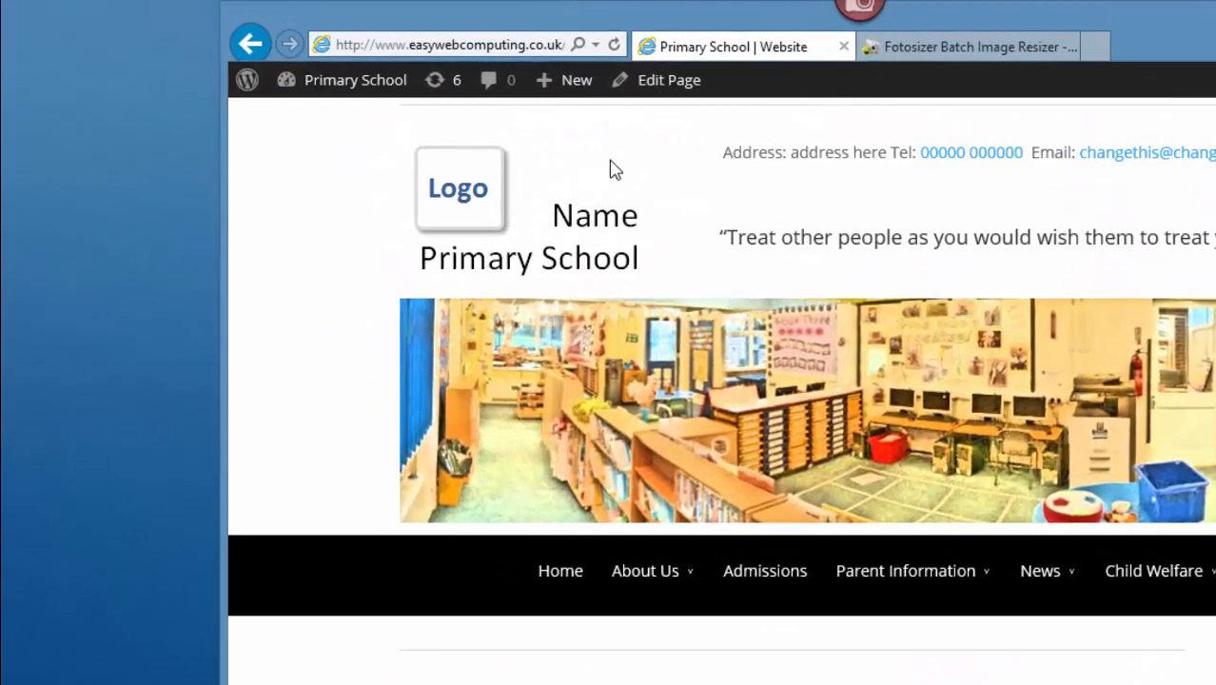
Start a new post on the school website and check the Fotosizer download page in the other browser tab
{"action": "mouse_move", "coordinate": [574, 87]}
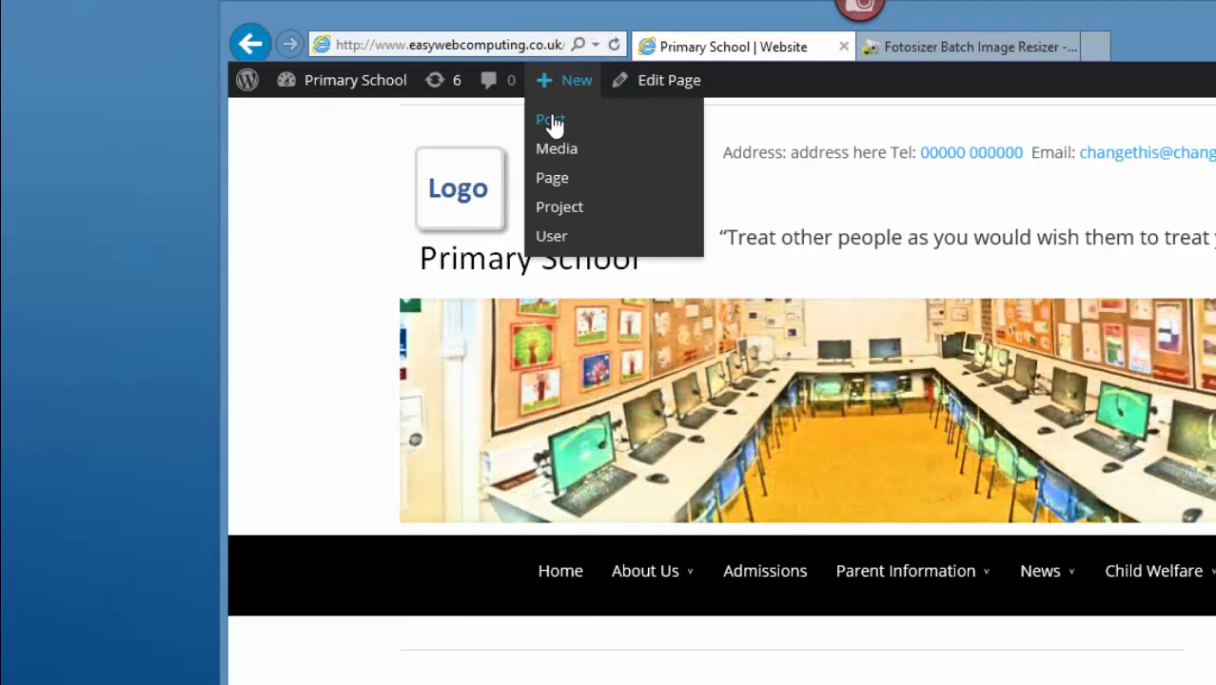
{"action": "left_click", "coordinate": [553, 124]}
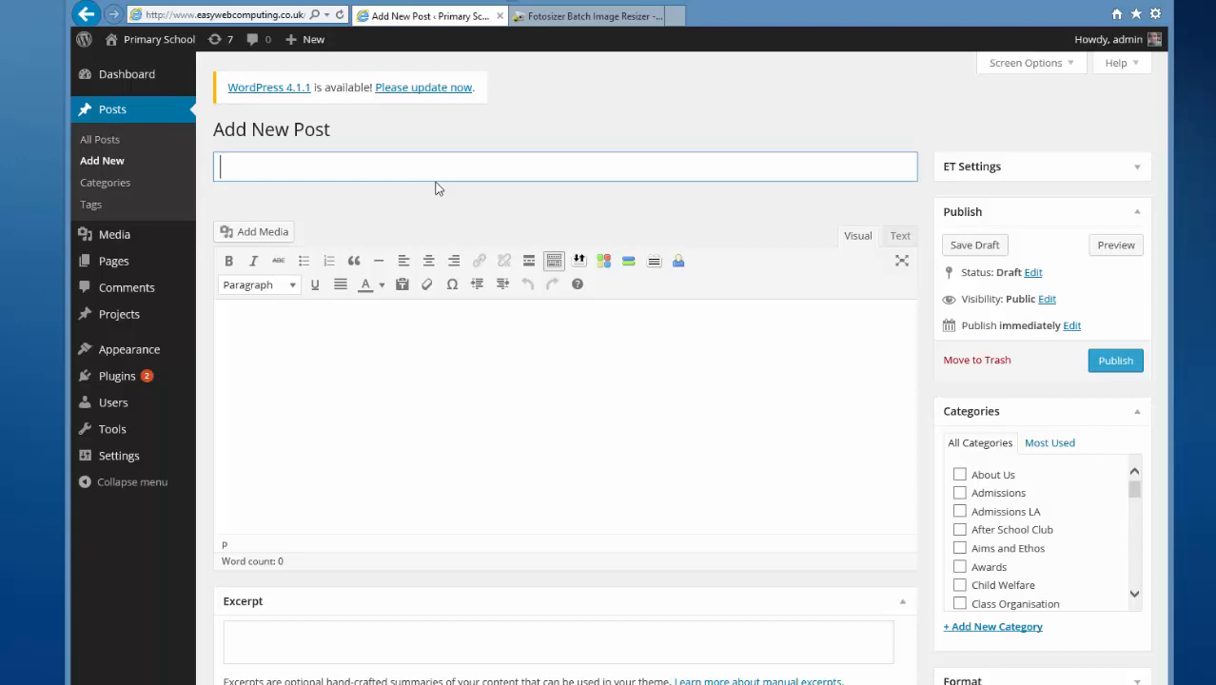
{"action": "left_click", "coordinate": [564, 18]}
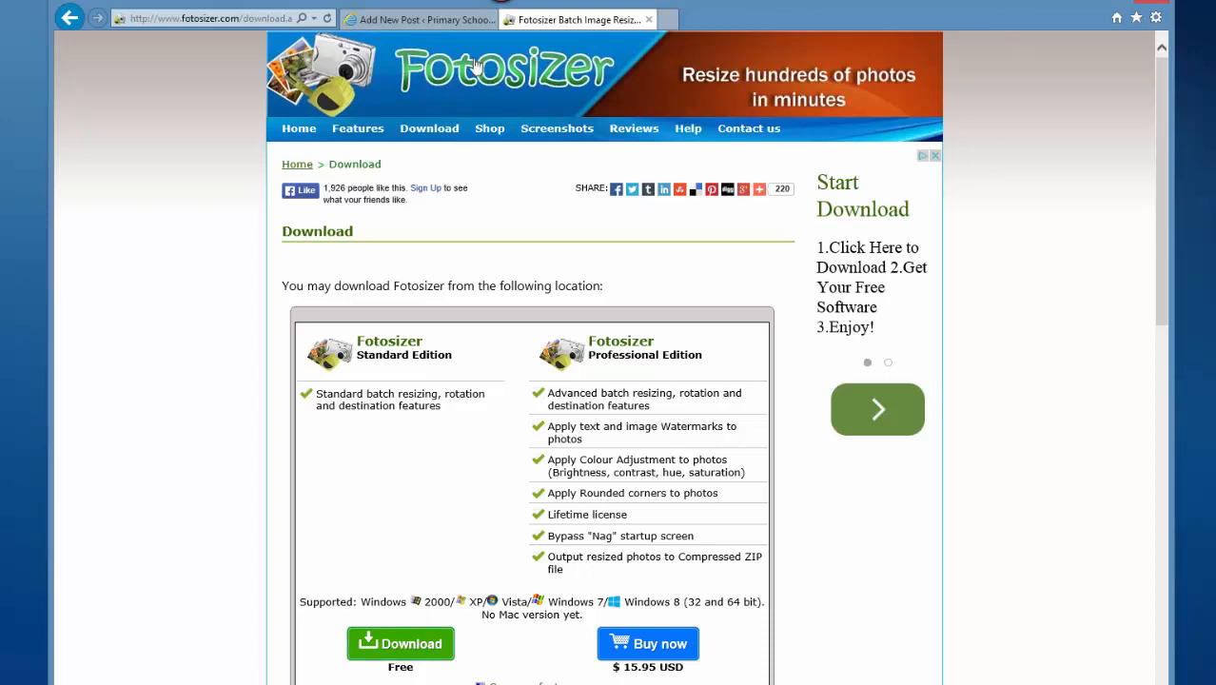
{"action": "left_click", "coordinate": [424, 19]}
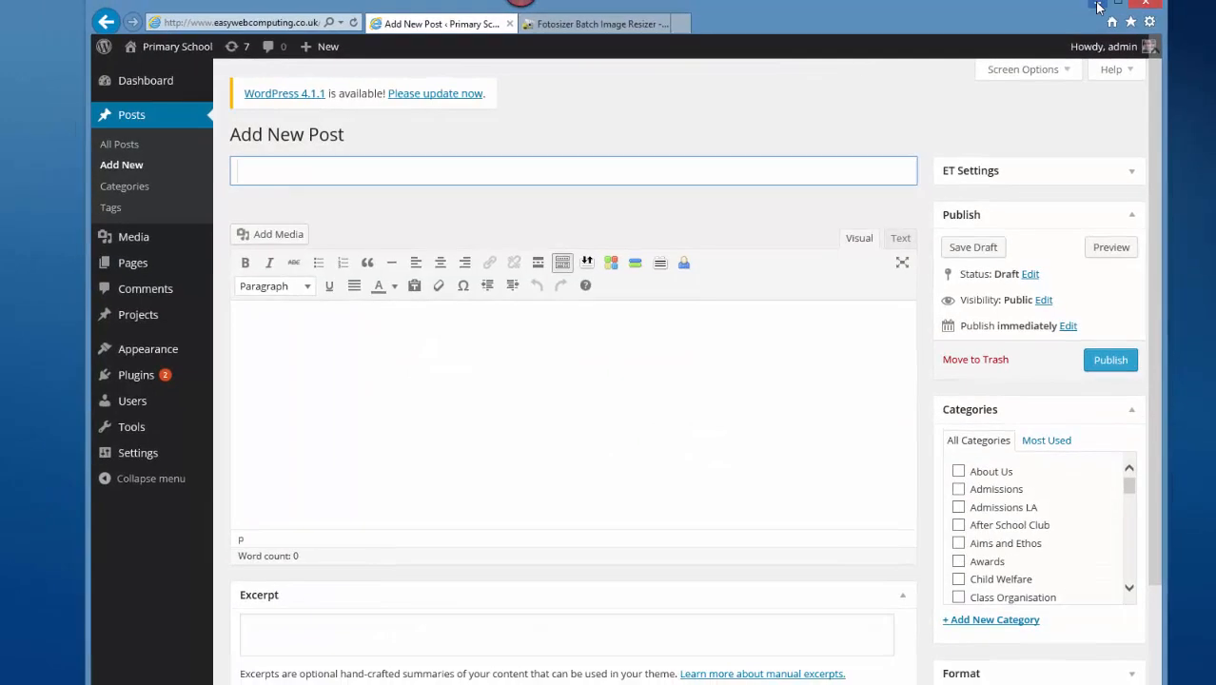
Minimise the browser and move the Fotosizer shortcut lower on the desktop, beneath the photo folders
{"action": "left_click", "coordinate": [1097, 8]}
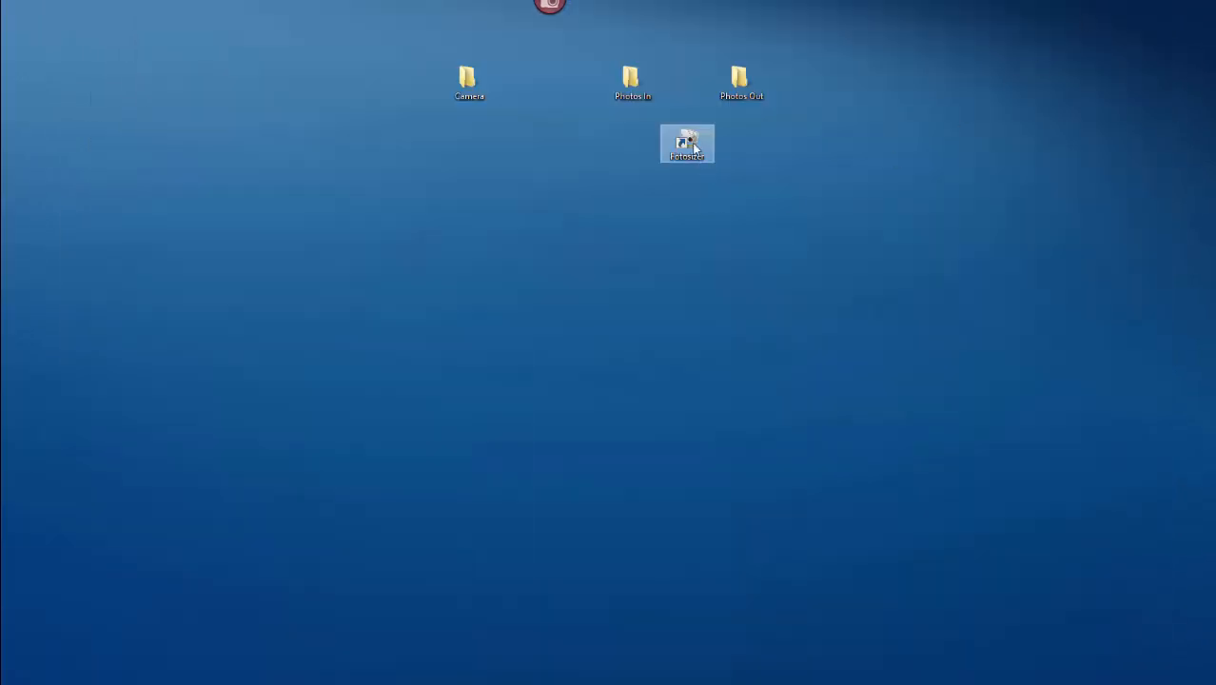
{"action": "left_click_drag", "start_coordinate": [693, 147], "coordinate": [682, 175]}
{"action": "left_click_drag", "start_coordinate": [617, 202], "coordinate": [639, 202]}
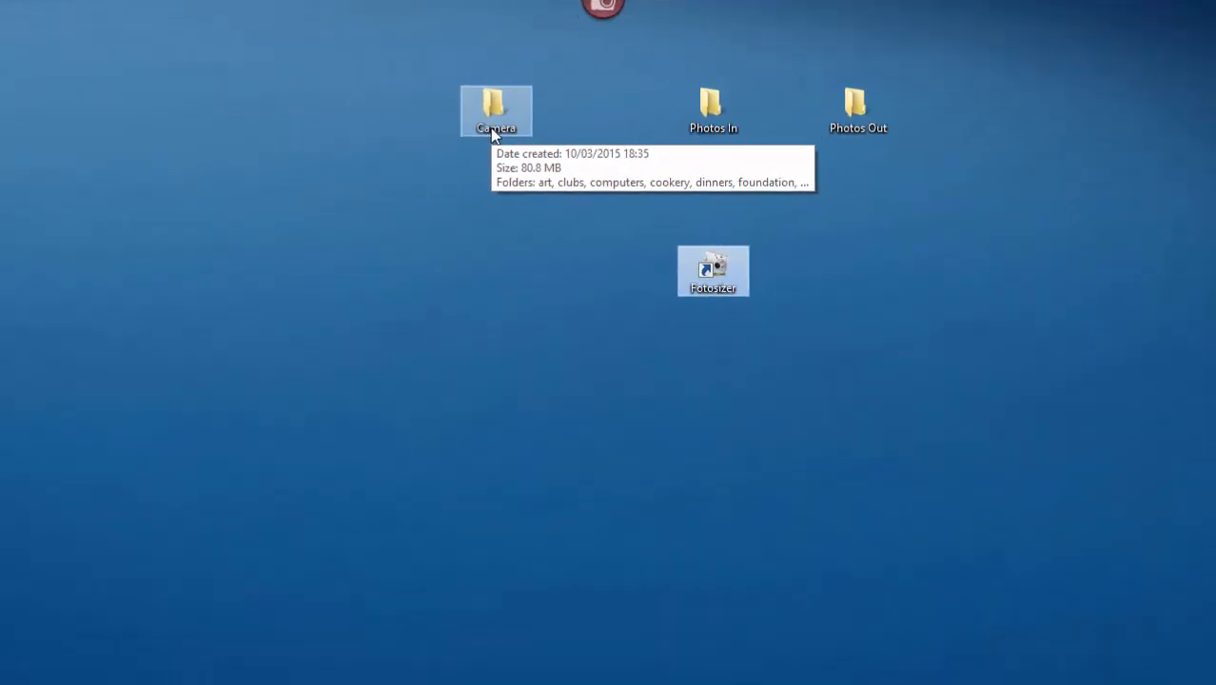
Open the playtime subfolder of the Camera folder, widen its window slightly and place it clear of the Photos In folder
{"action": "double_click", "coordinate": [493, 131]}
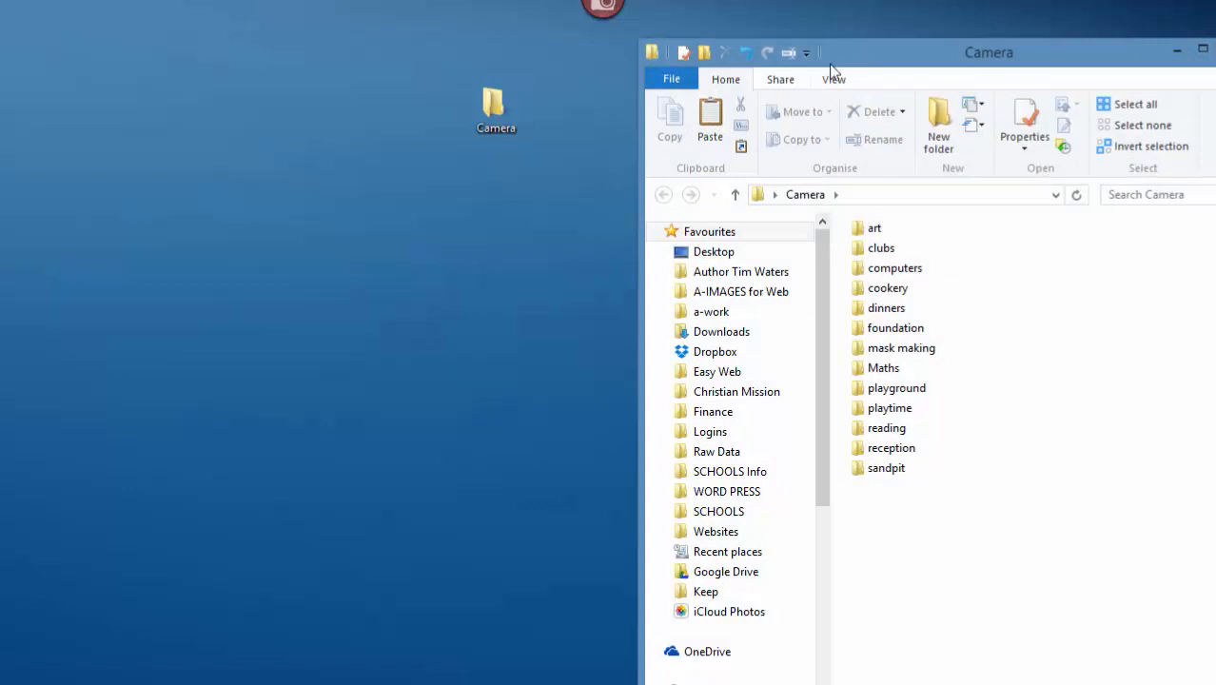
{"action": "left_click_drag", "start_coordinate": [830, 67], "coordinate": [180, 113]}
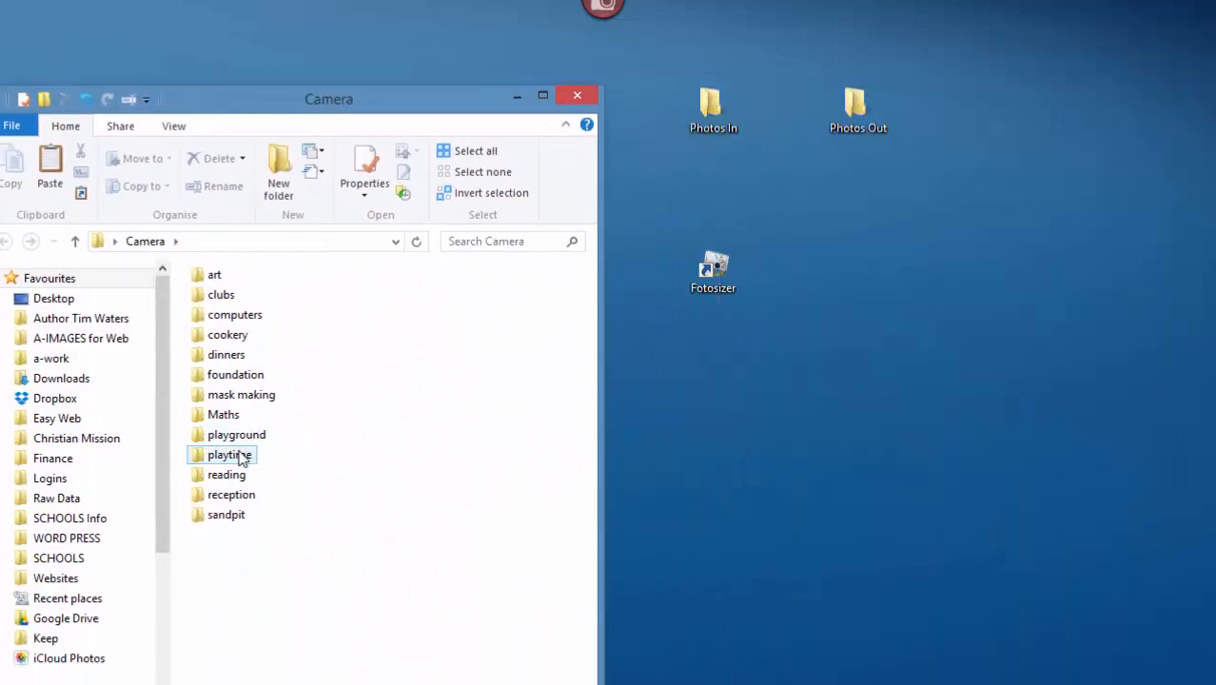
{"action": "double_click", "coordinate": [240, 459]}
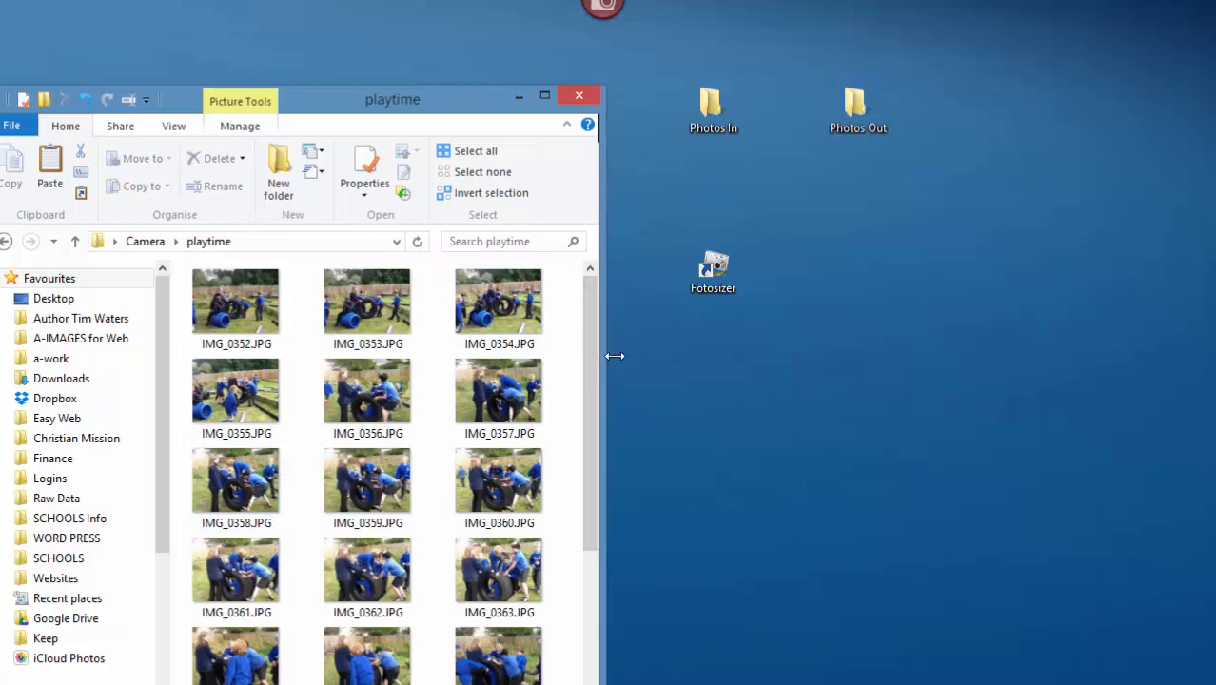
{"action": "left_click_drag", "start_coordinate": [605, 355], "coordinate": [631, 356]}
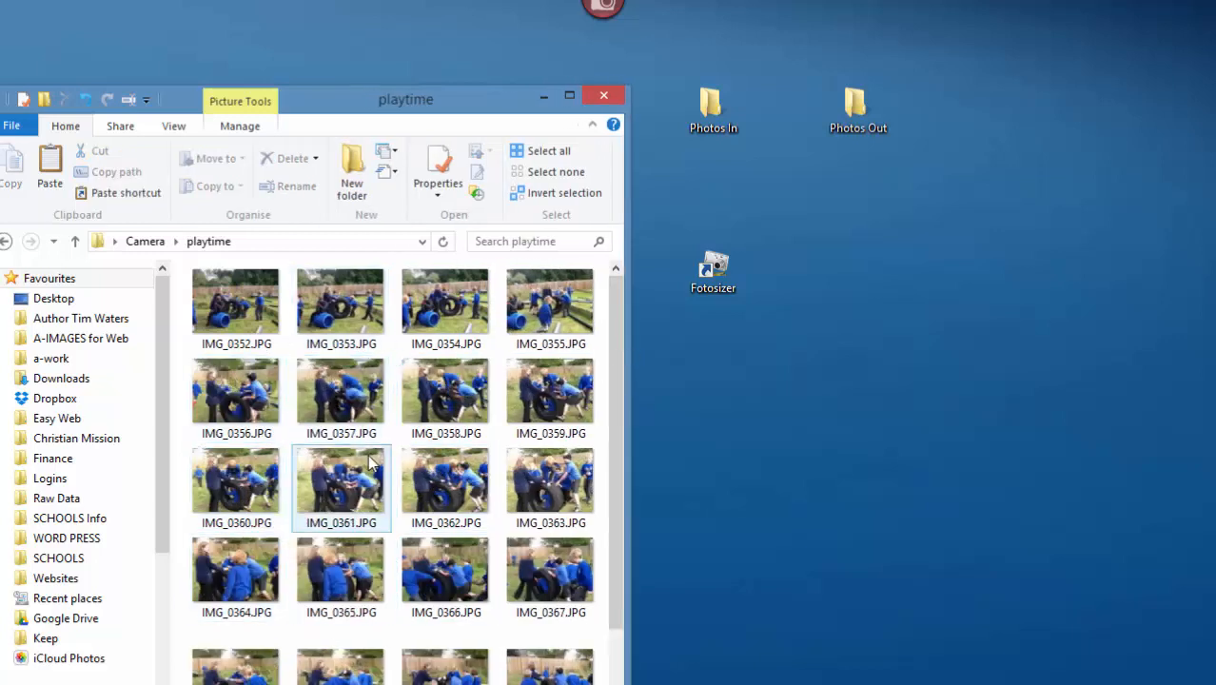
{"action": "left_click_drag", "start_coordinate": [401, 114], "coordinate": [333, 110]}
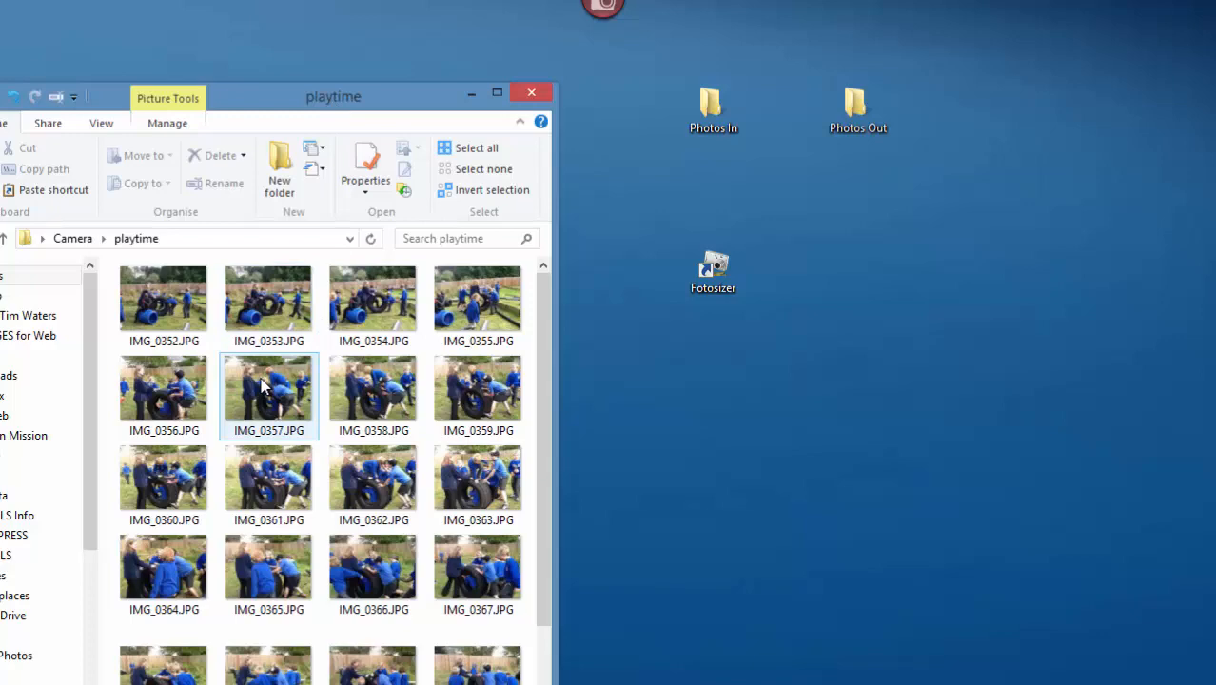
Copy IMG_0362.JPG from the playtime folder into the Photos In folder, with both windows side by side
{"action": "double_click", "coordinate": [708, 117]}
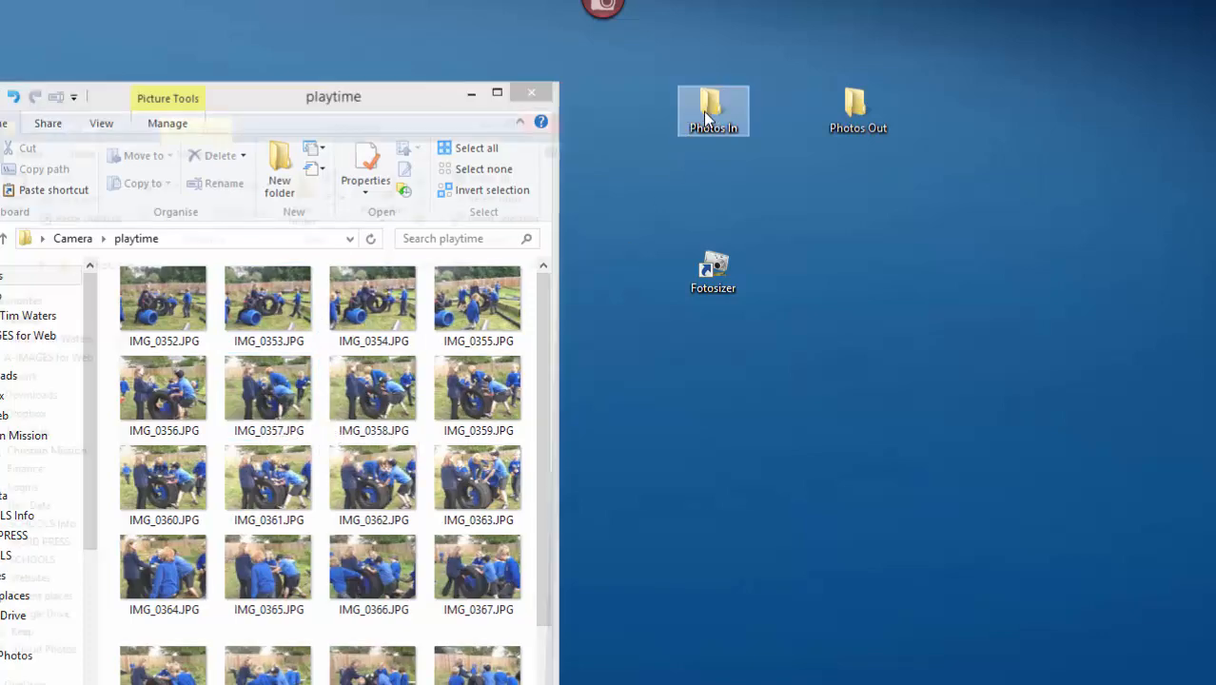
{"action": "left_click_drag", "start_coordinate": [434, 119], "coordinate": [1214, 122]}
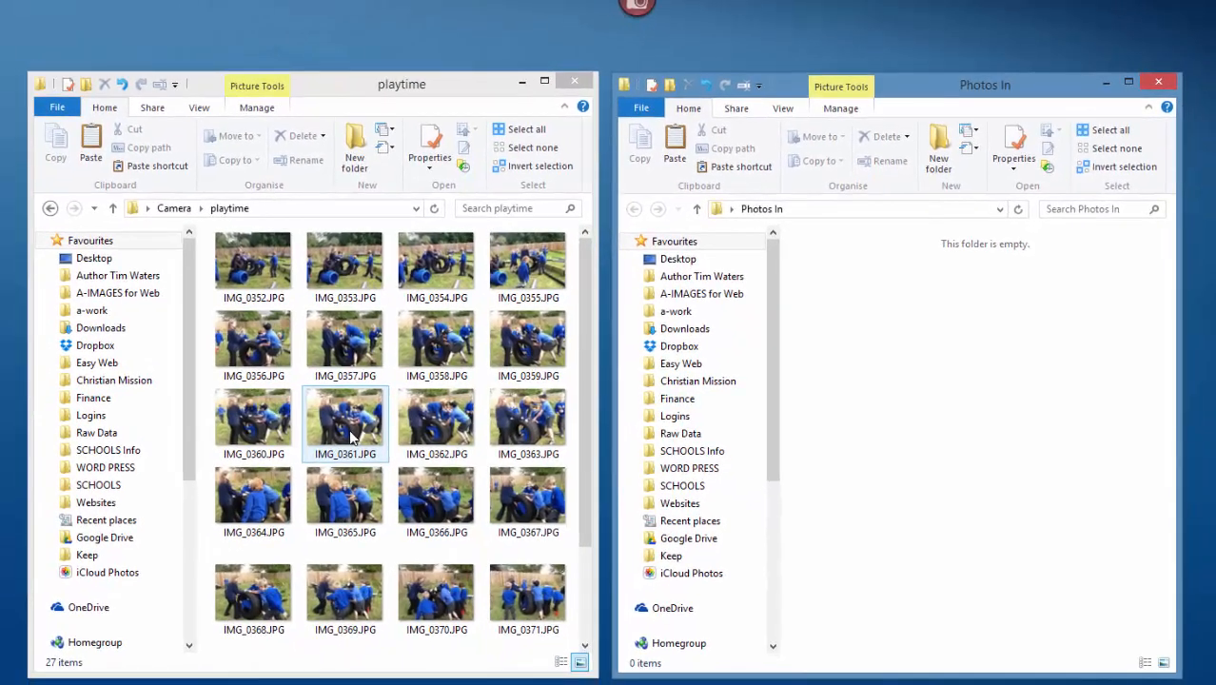
{"action": "left_click", "coordinate": [433, 433]}
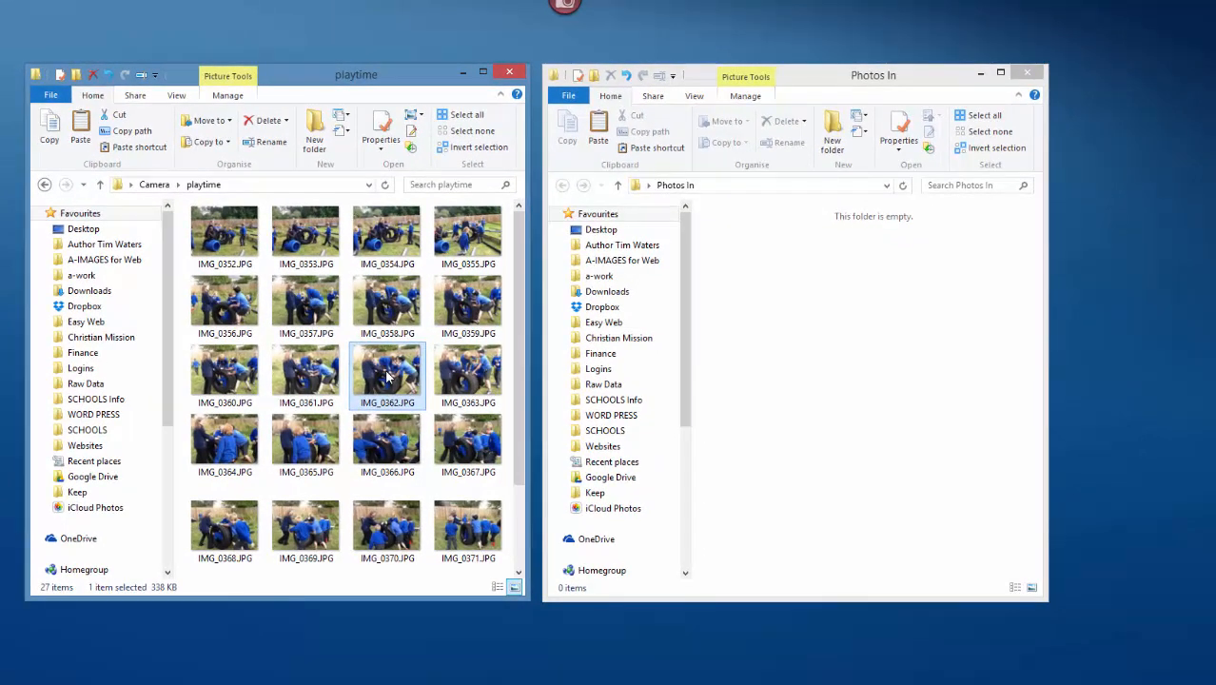
{"action": "right_click", "coordinate": [388, 376]}
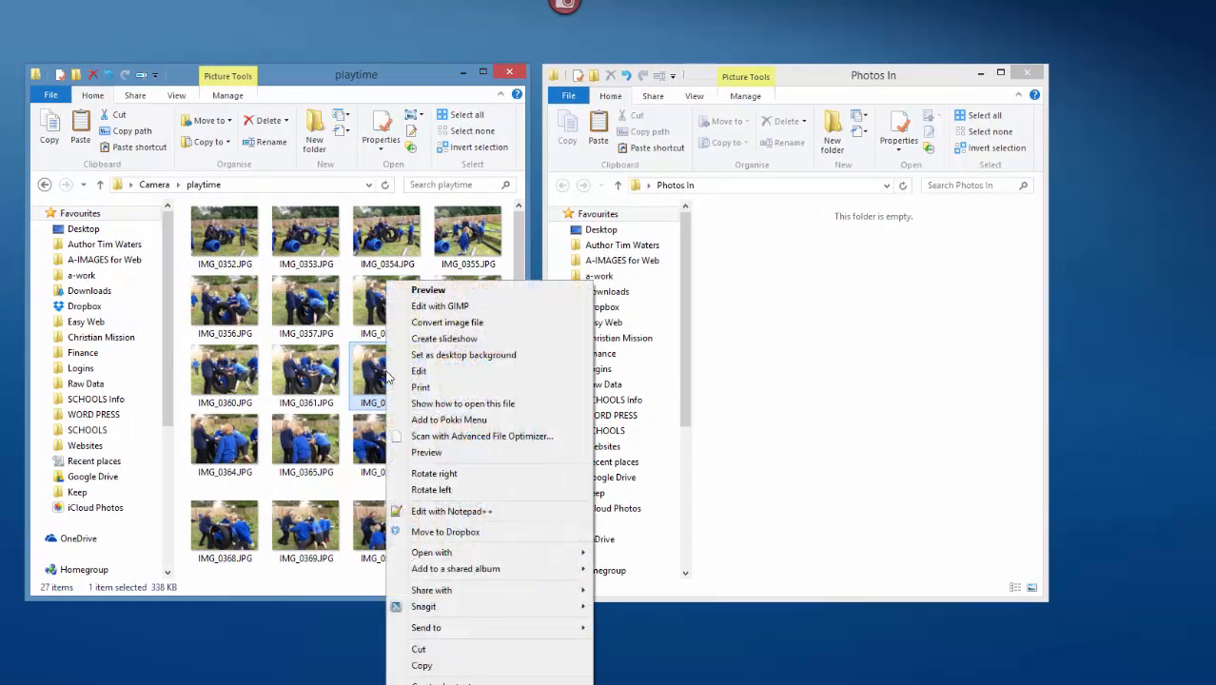
{"action": "left_click", "coordinate": [421, 665]}
{"action": "right_click", "coordinate": [780, 293]}
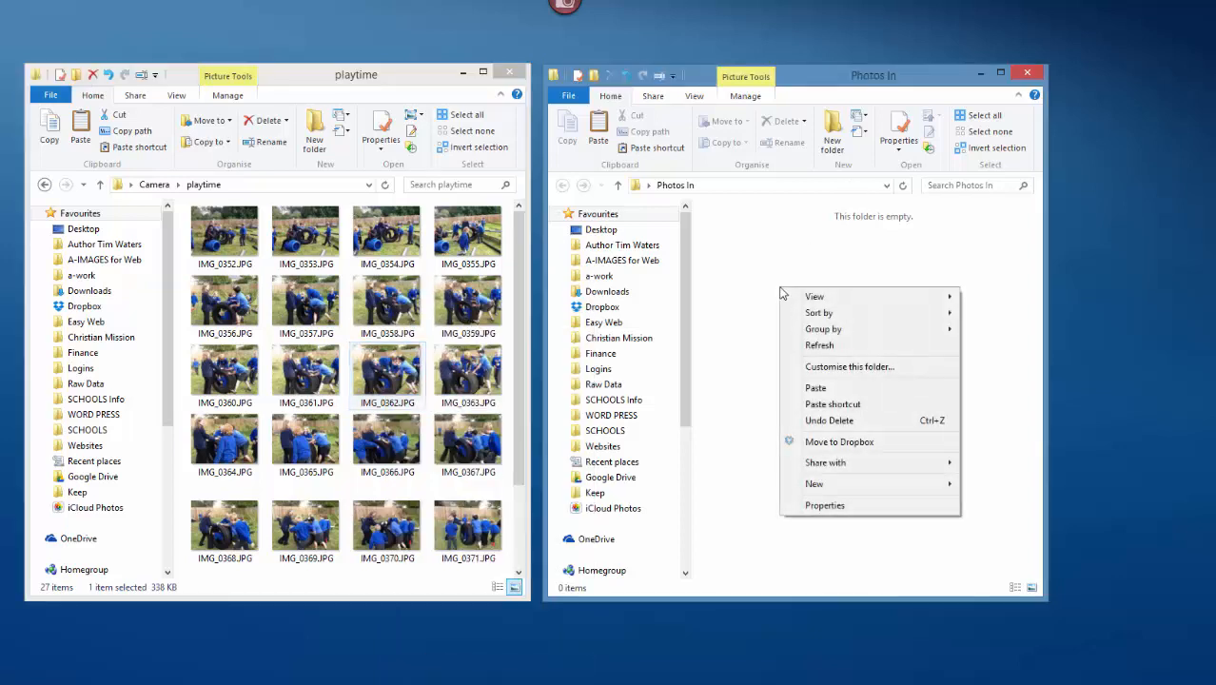
{"action": "left_click", "coordinate": [817, 388]}
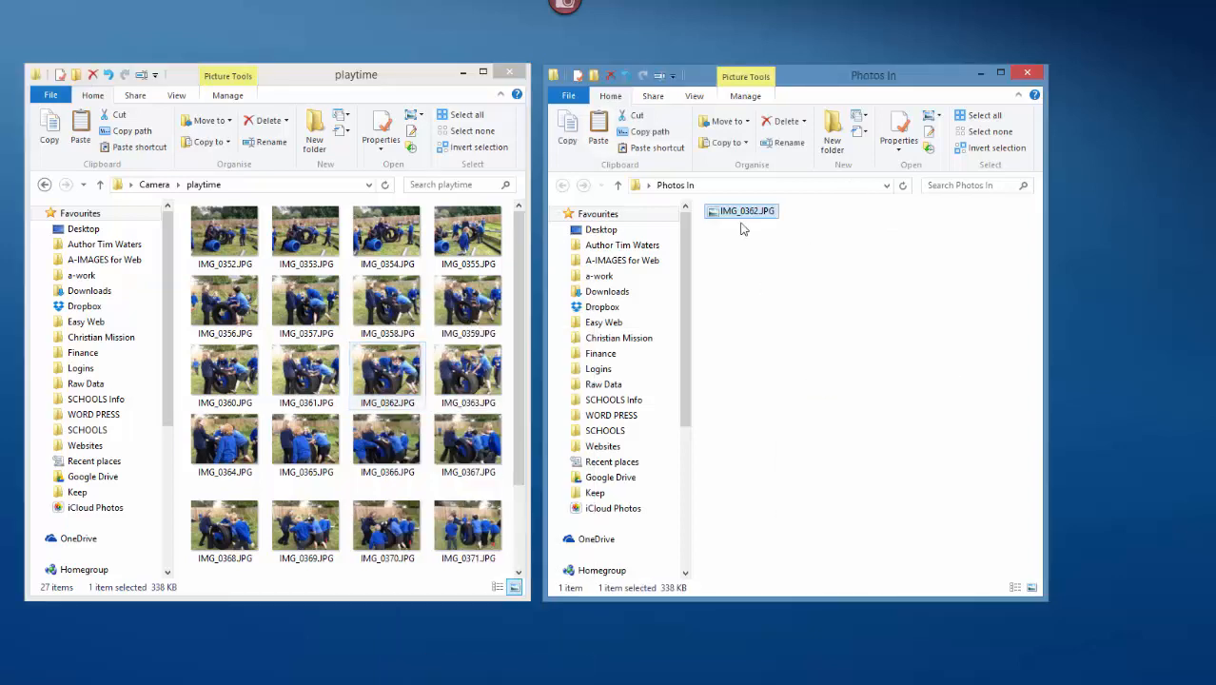
Show the Photos In contents as extra large icons and close the playtime window, keeping the desktop shortcuts uncovered
{"action": "left_click", "coordinate": [694, 96]}
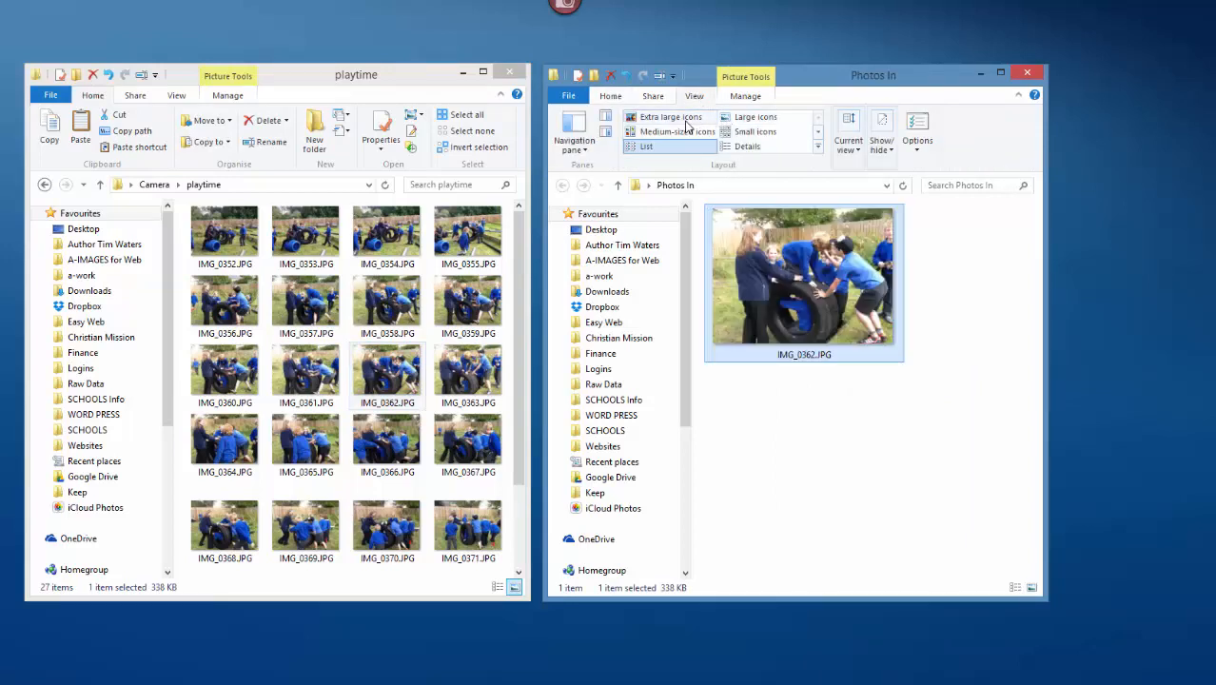
{"action": "left_click", "coordinate": [678, 117]}
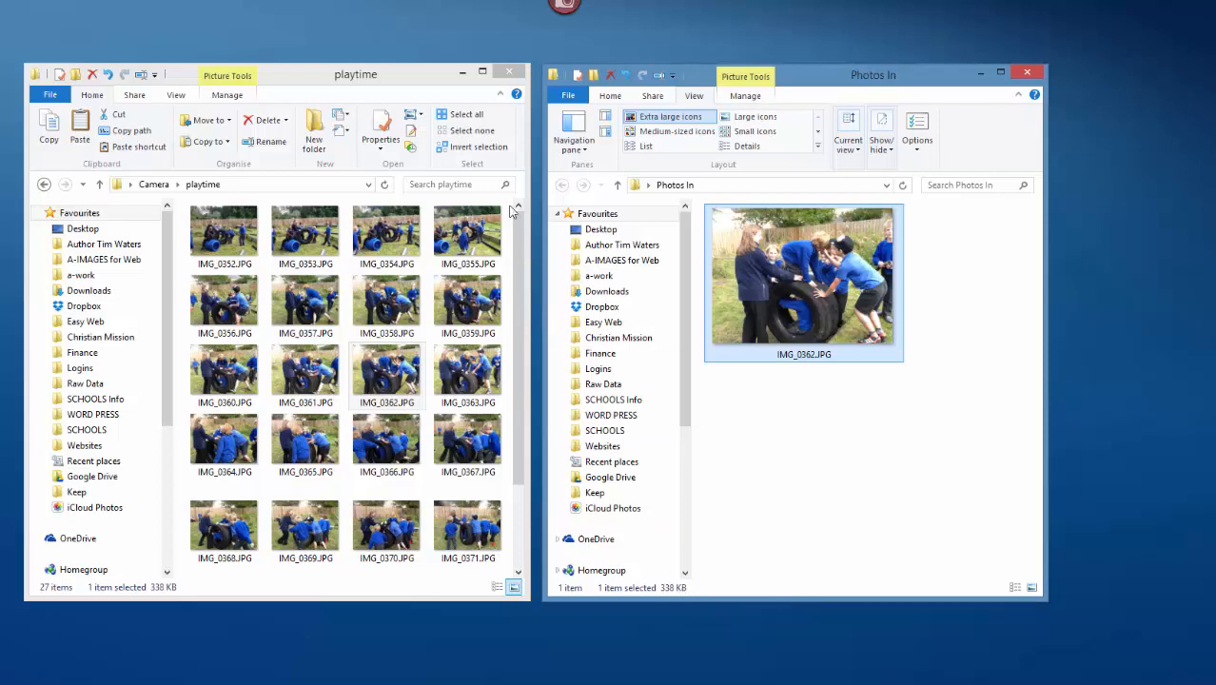
{"action": "left_click", "coordinate": [510, 74]}
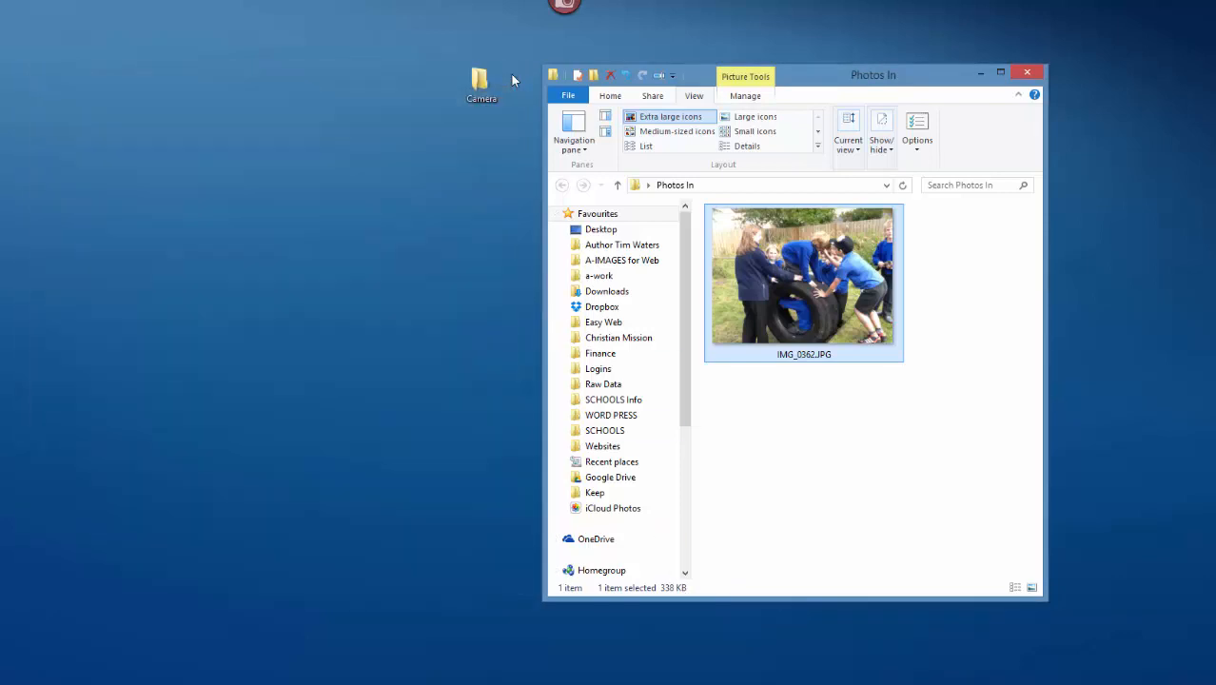
{"action": "left_click_drag", "start_coordinate": [842, 86], "coordinate": [365, 72]}
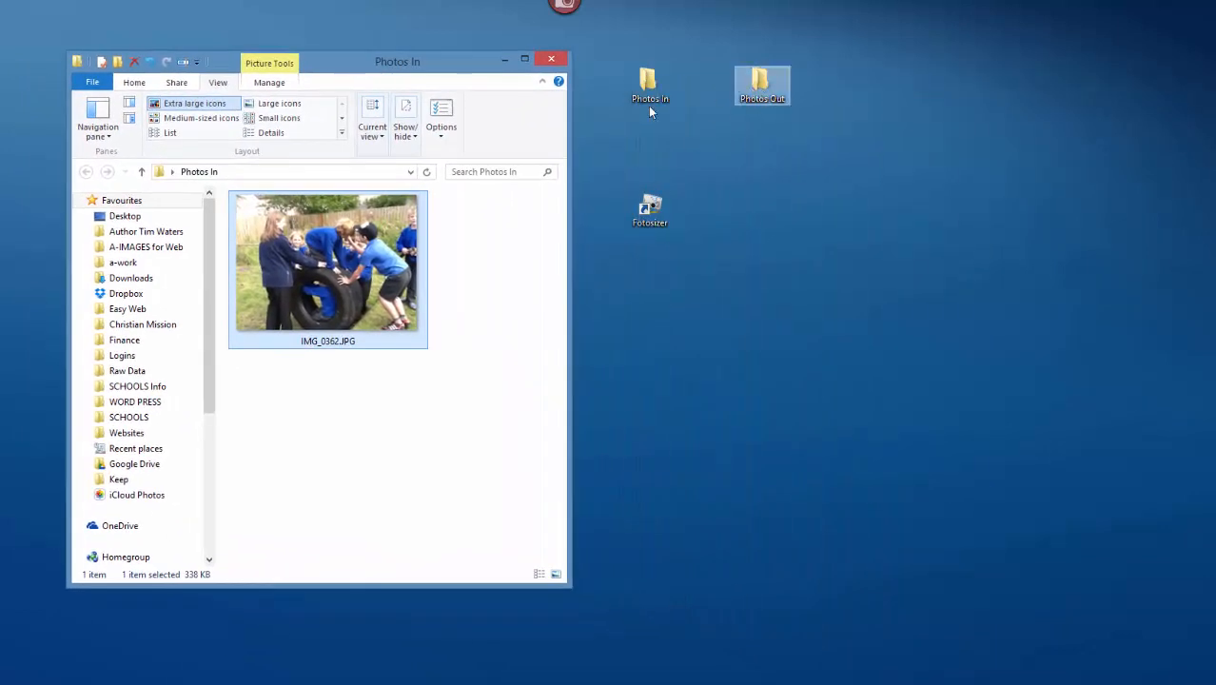
Check the contents of the Photos Out folder, close it and launch Fotosizer
{"action": "double_click", "coordinate": [761, 88]}
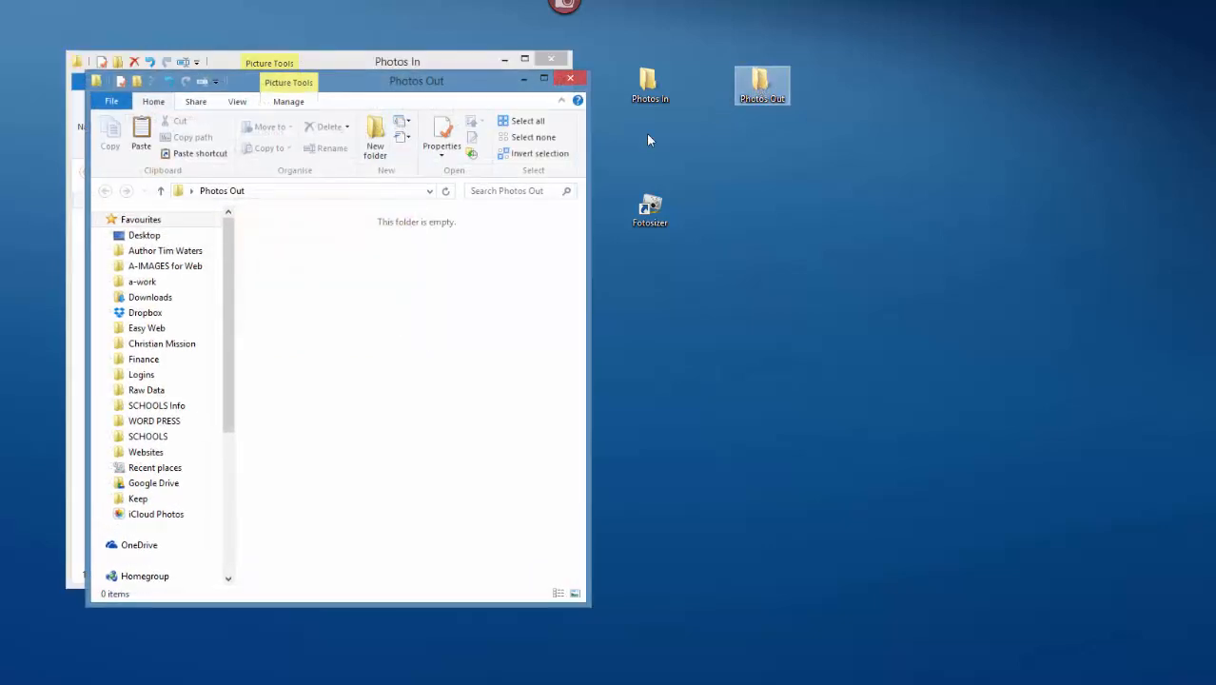
{"action": "left_click", "coordinate": [572, 80]}
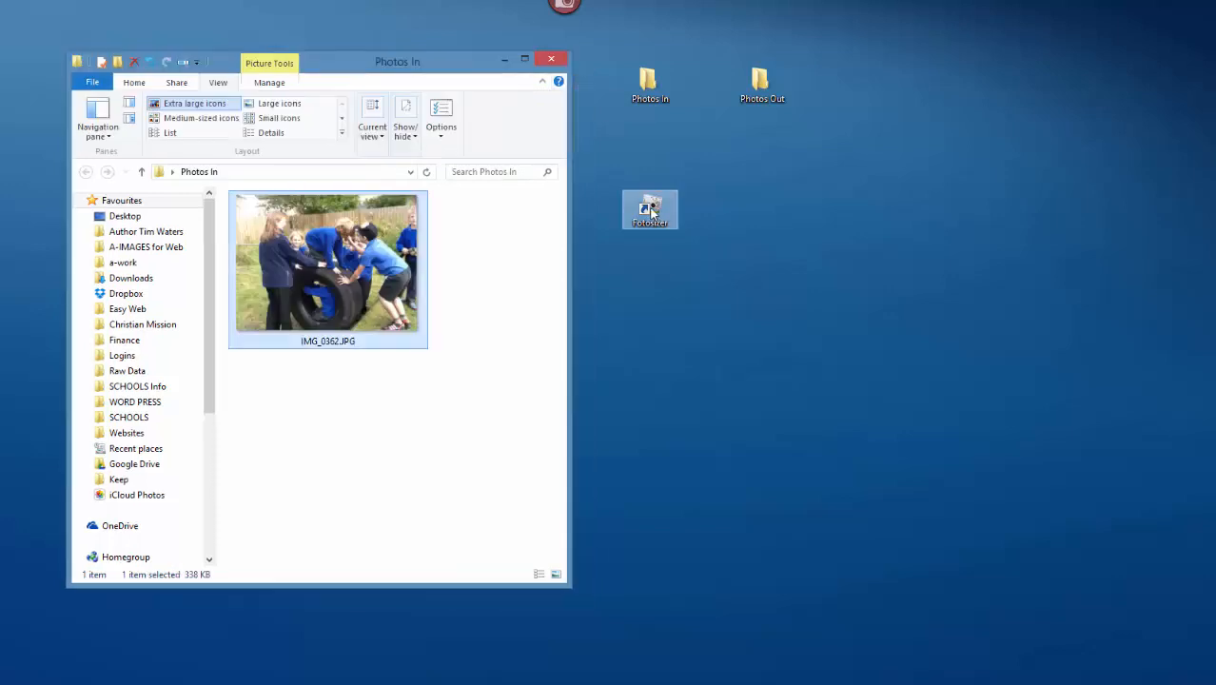
{"action": "double_click", "coordinate": [652, 211]}
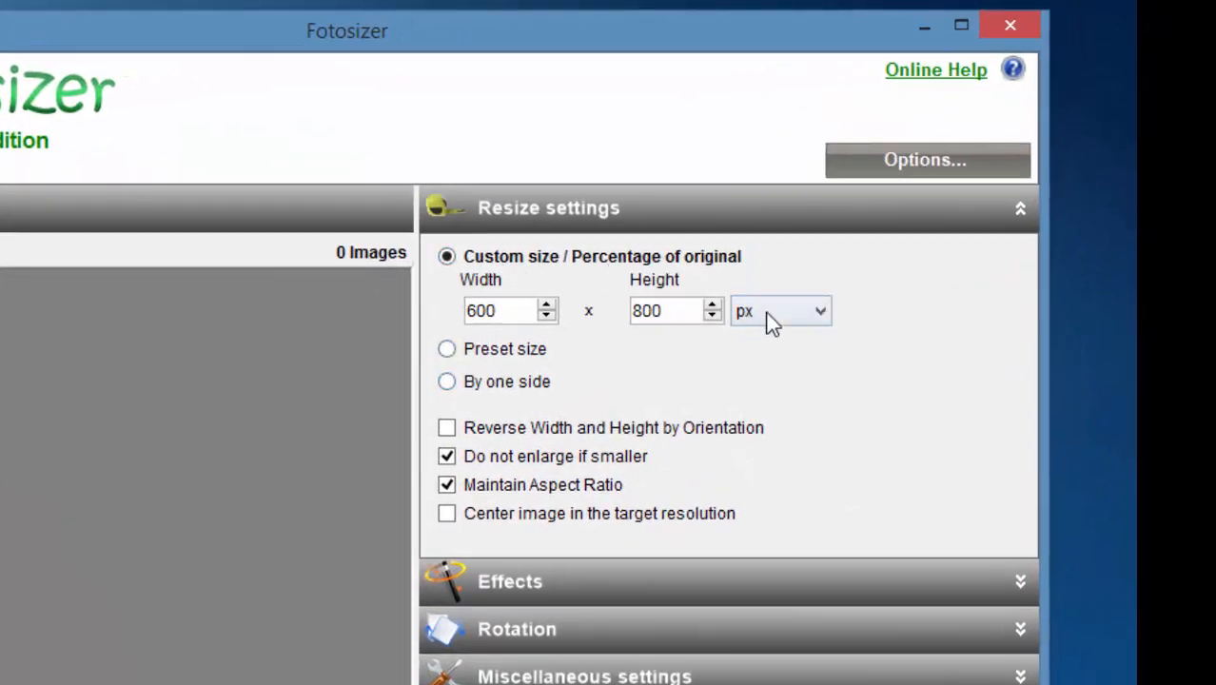
Switch the custom size unit to percent and back to px
{"action": "left_click", "coordinate": [821, 311]}
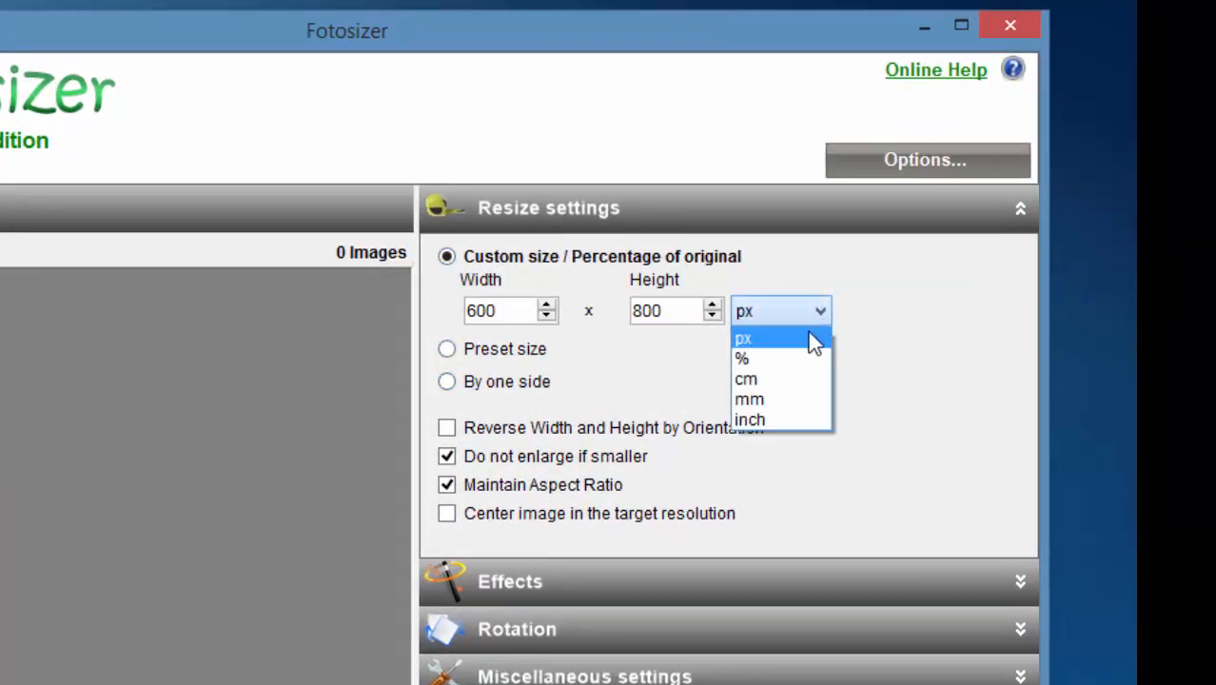
{"action": "left_click", "coordinate": [796, 360]}
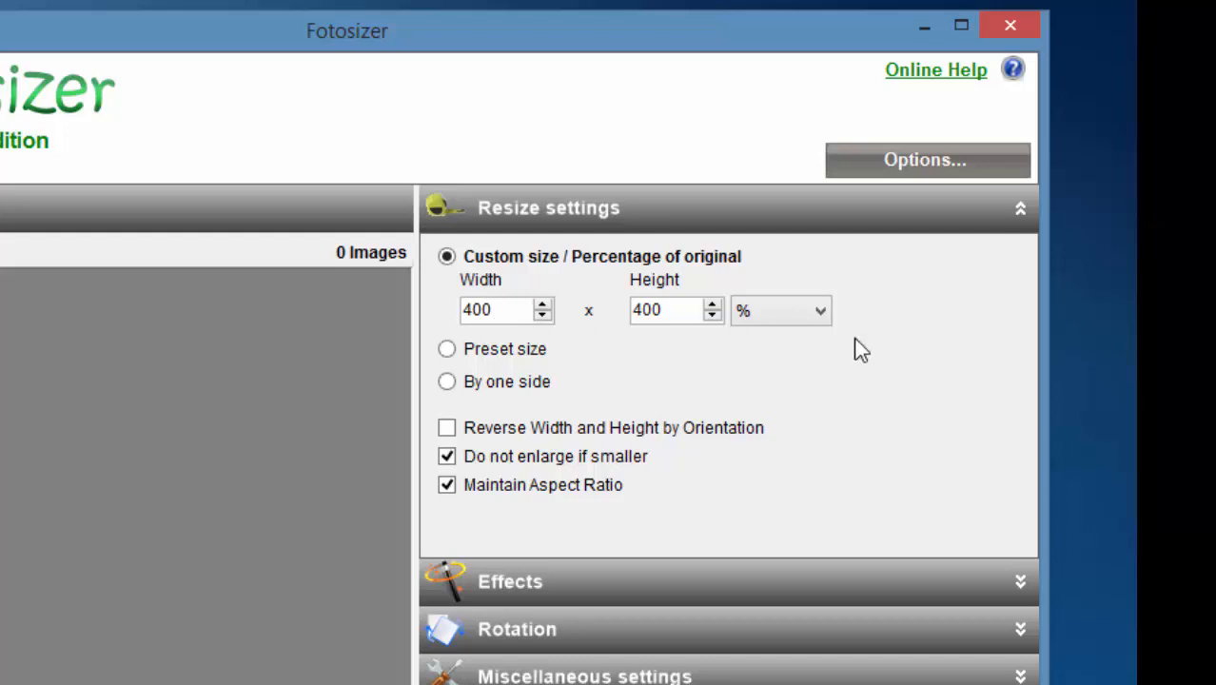
{"action": "left_click", "coordinate": [820, 312]}
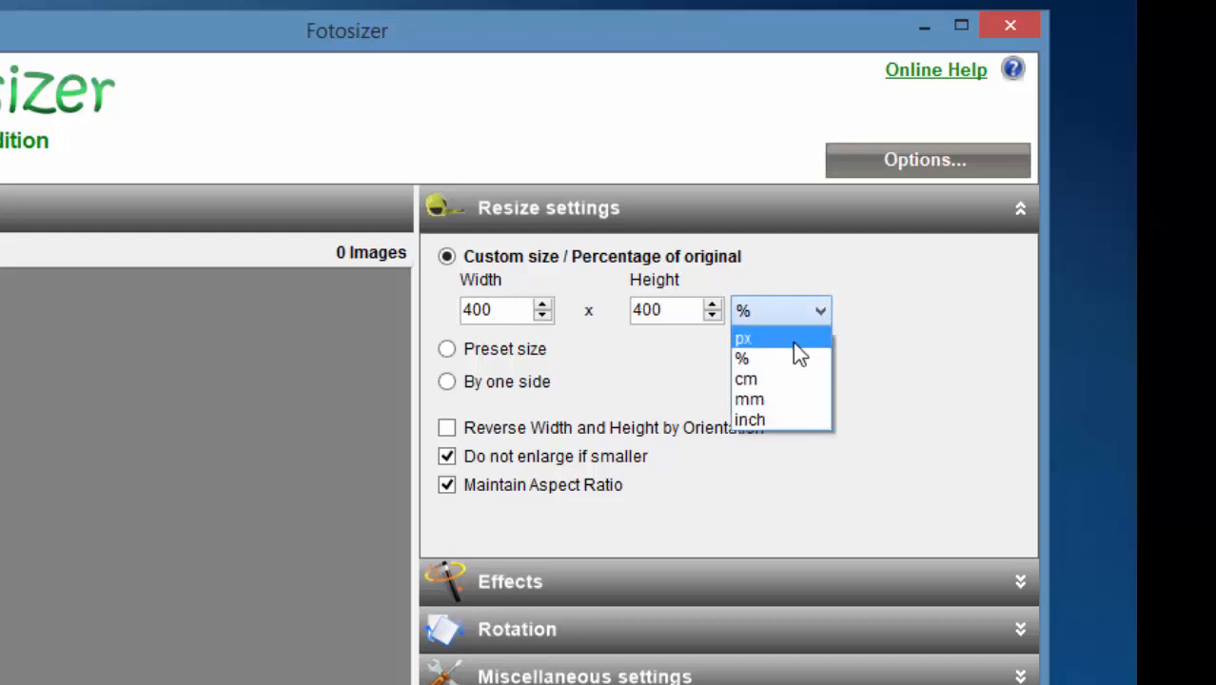
{"action": "left_click", "coordinate": [793, 343]}
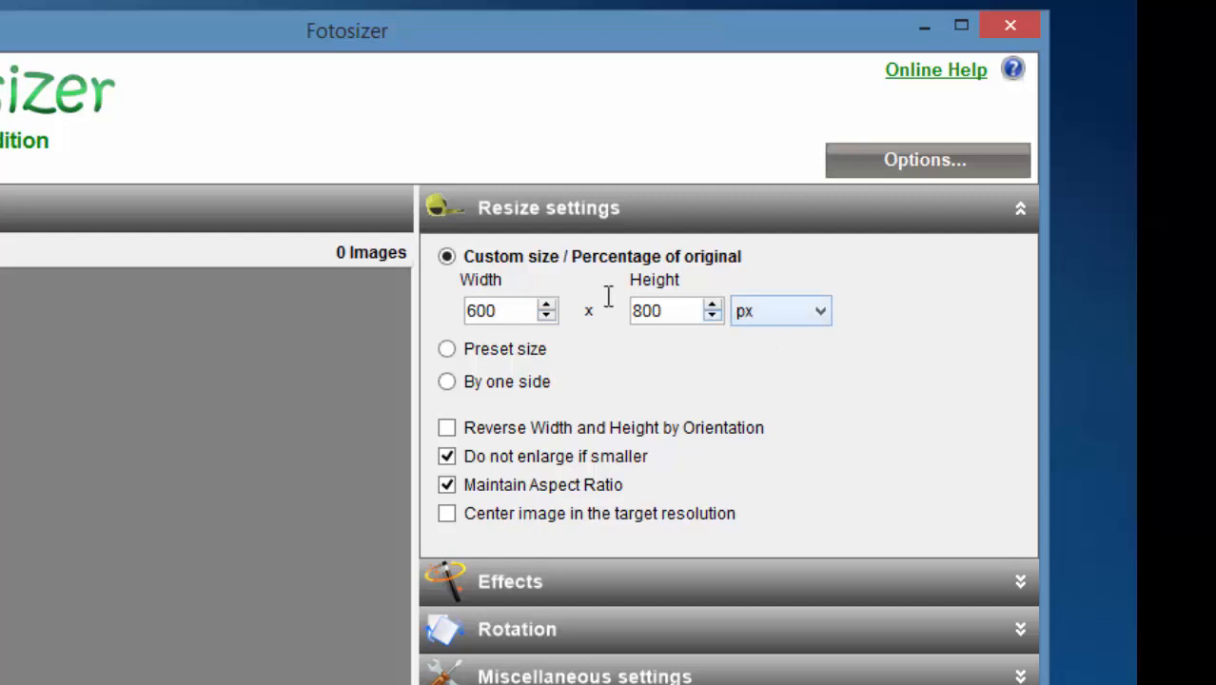
Set the custom resize size to 600 by 450 px and enable Reverse Width and Height by Orientation
{"action": "left_click_drag", "start_coordinate": [481, 305], "coordinate": [440, 315]}
{"action": "type", "text": "12"}
{"action": "double_click", "coordinate": [664, 310]}
{"action": "type", "text": "900"}
{"action": "left_click_drag", "start_coordinate": [487, 312], "coordinate": [462, 314]}
{"action": "type", "text": "6"}
{"action": "left_click", "coordinate": [447, 431]}
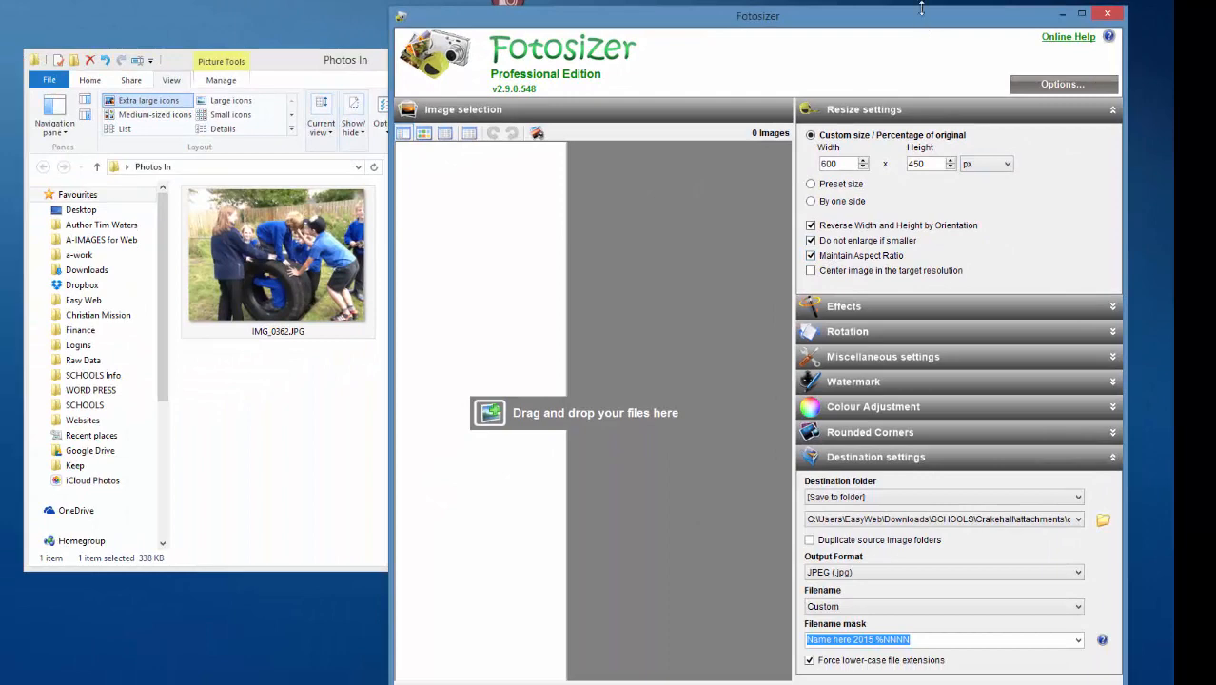
{"action": "mouse_move", "coordinate": [921, 8]}
{"action": "left_mouse_down"}
{"action": "mouse_move", "coordinate": [915, 44]}
{"action": "mouse_move", "coordinate": [906, 18]}
{"action": "left_mouse_up"}
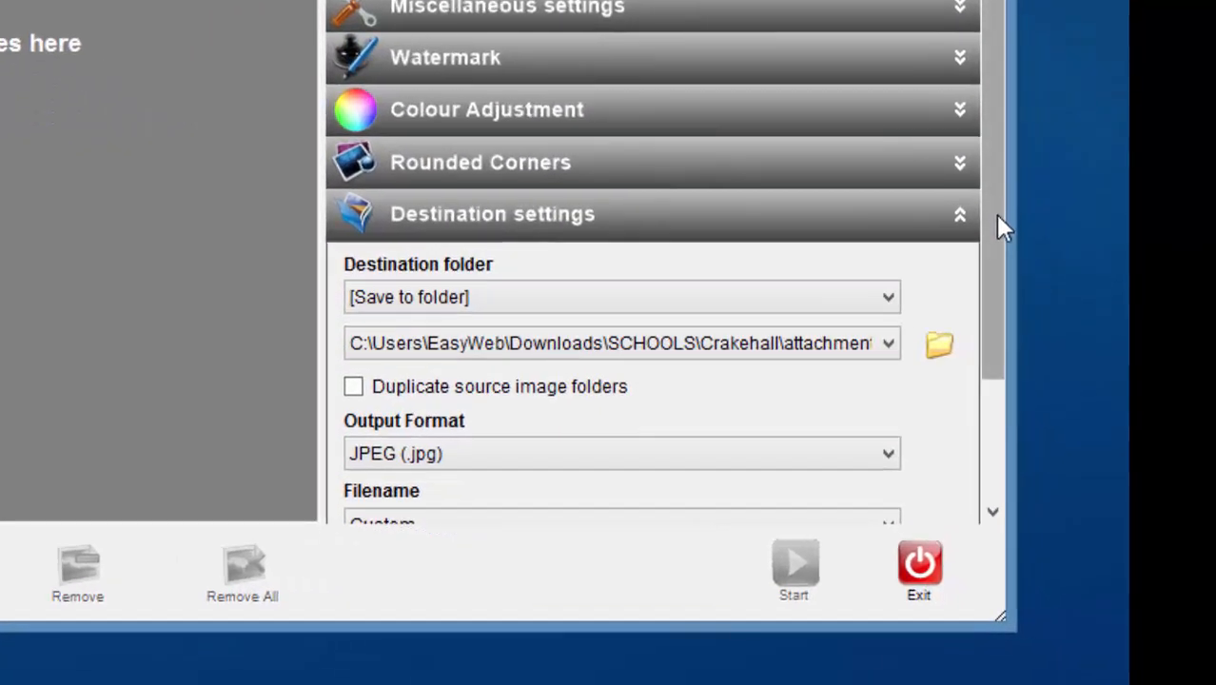
Set the destination folder to Photos Out on the Desktop
{"action": "left_click_drag", "start_coordinate": [1080, 393], "coordinate": [1079, 483]}
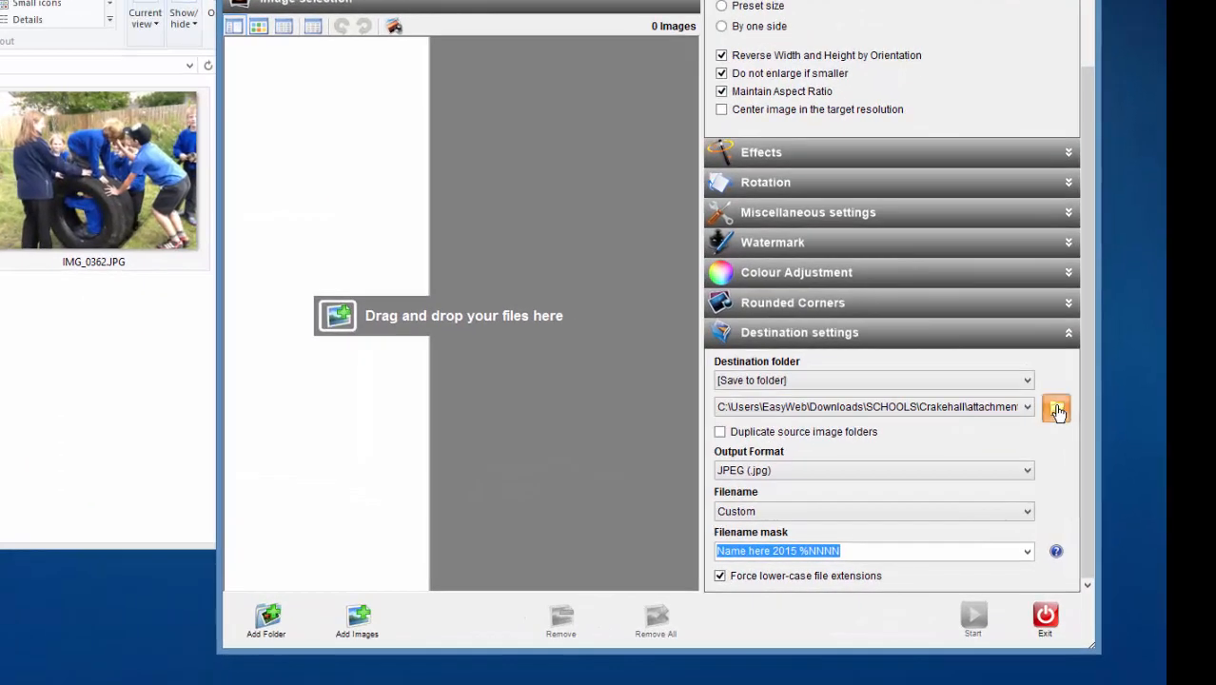
{"action": "left_click", "coordinate": [1058, 411]}
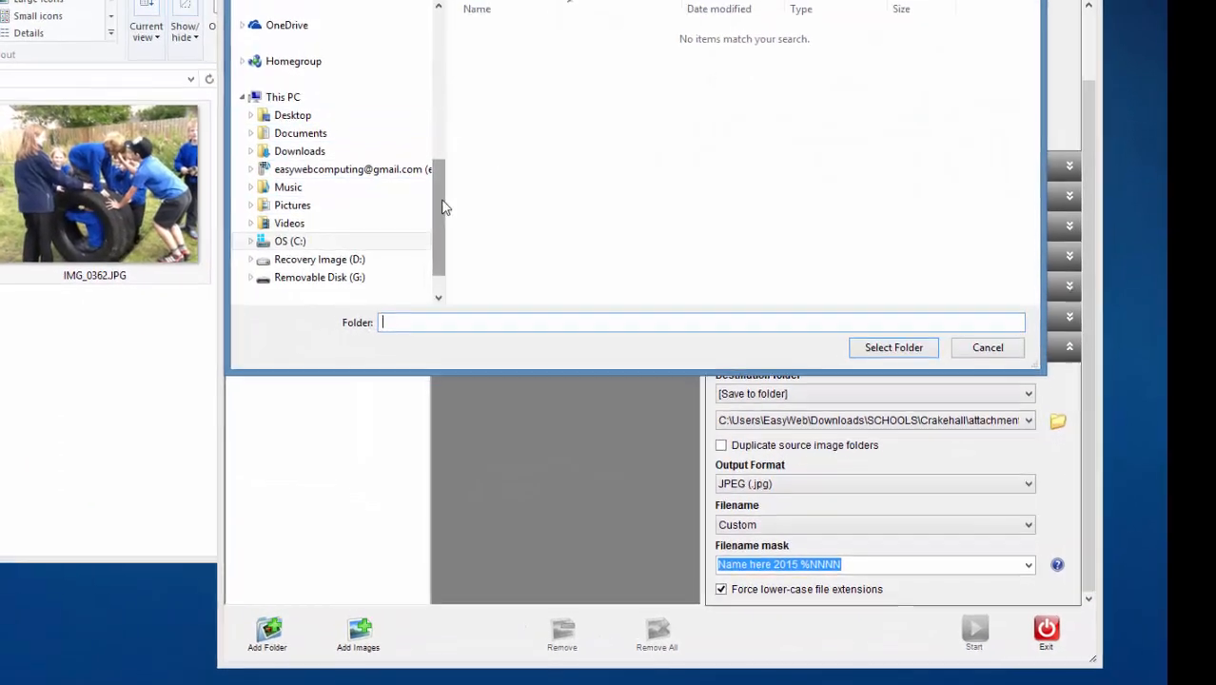
{"action": "left_click_drag", "start_coordinate": [442, 207], "coordinate": [440, 31]}
{"action": "left_click", "coordinate": [291, 35]}
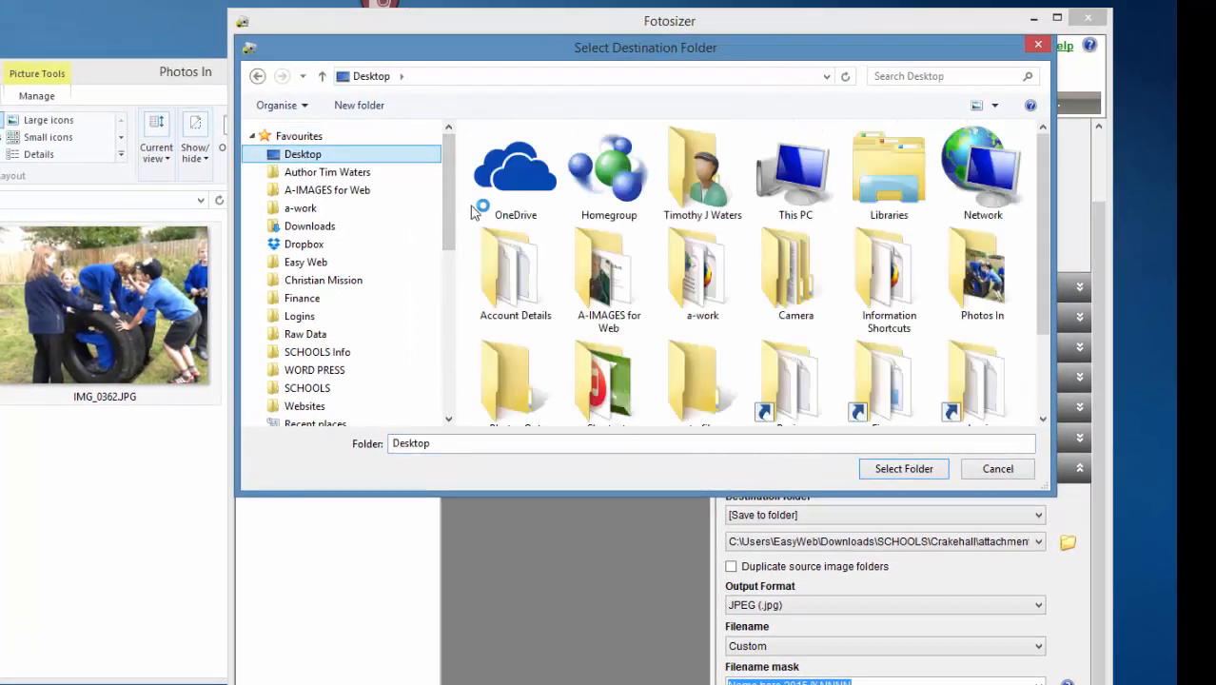
{"action": "left_click_drag", "start_coordinate": [1041, 229], "coordinate": [1038, 277]}
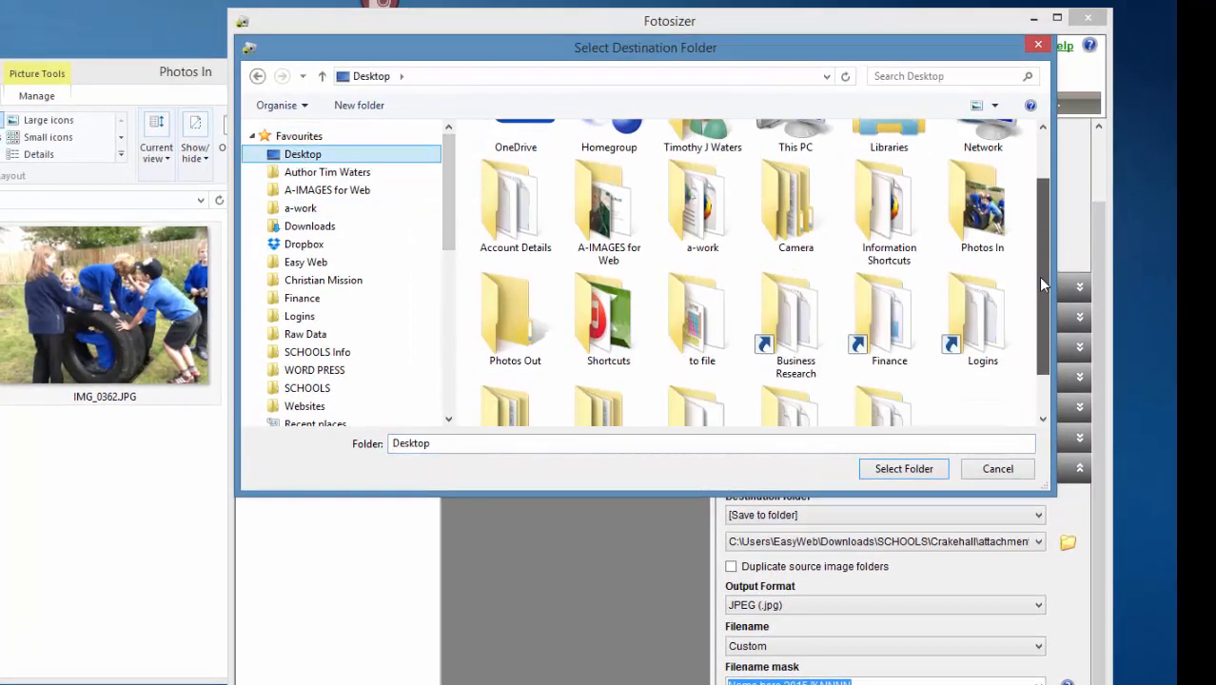
{"action": "left_click", "coordinate": [522, 344]}
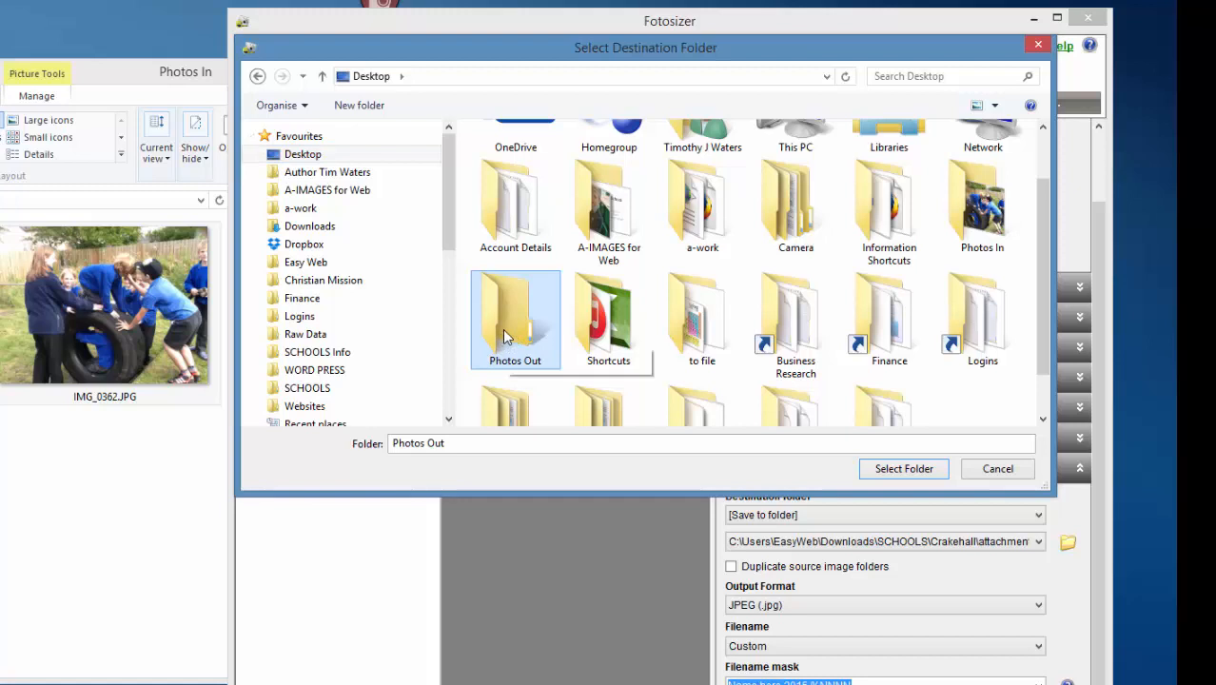
{"action": "double_click", "coordinate": [503, 329]}
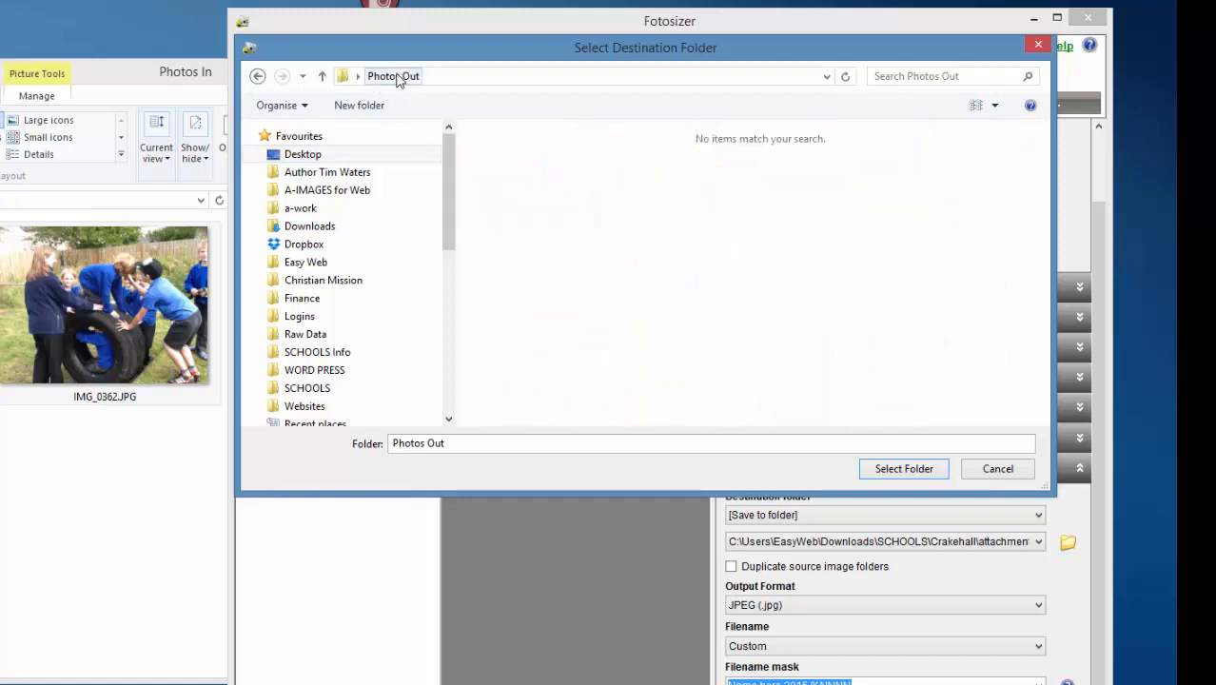
{"action": "left_click", "coordinate": [876, 471]}
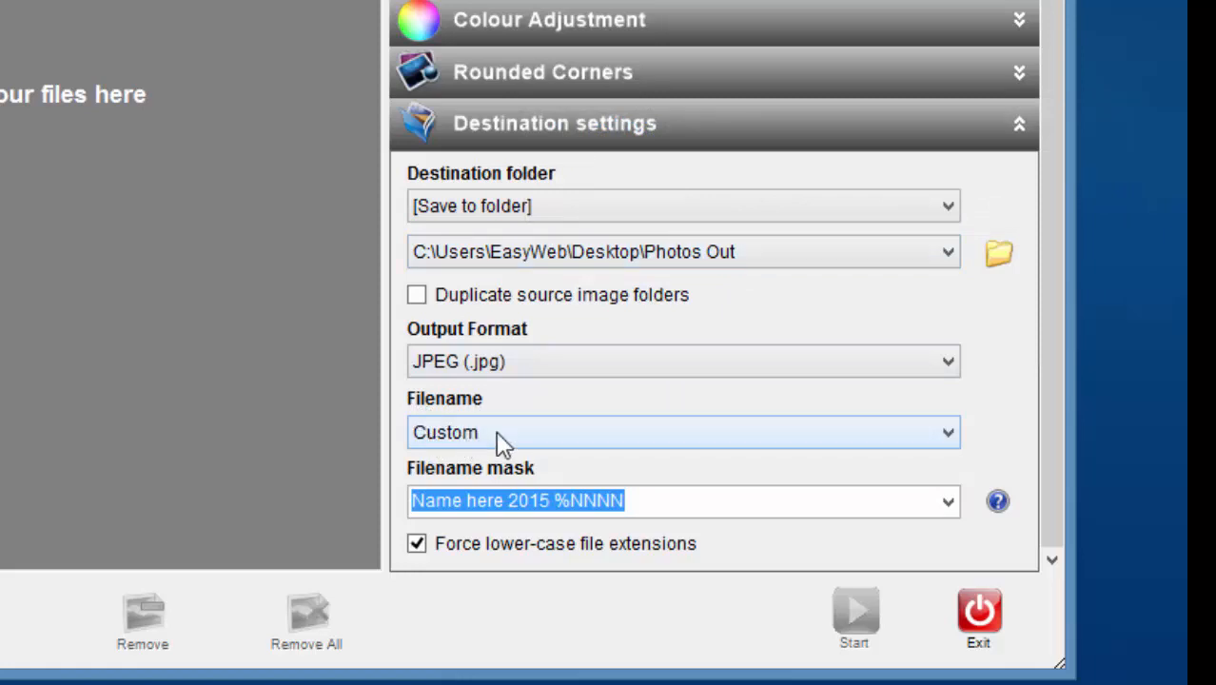
Keep the output filename option on Custom and shorten the number pattern at the end of the filename mask to %NNN
{"action": "left_click", "coordinate": [947, 435]}
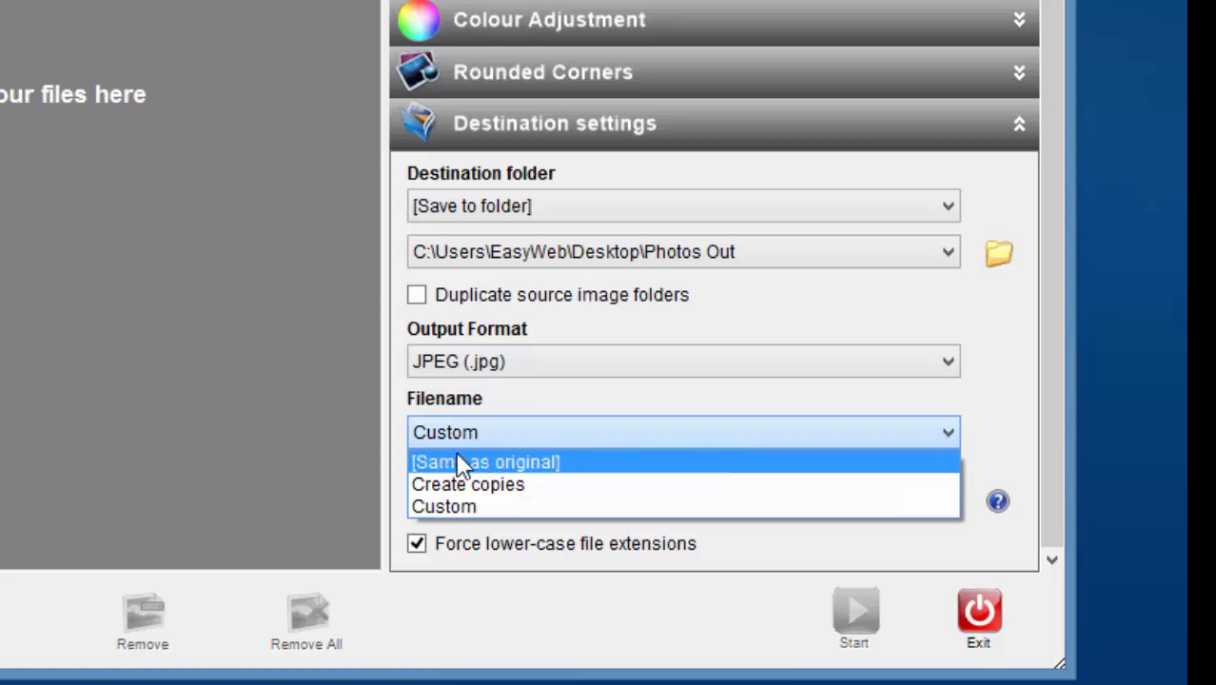
{"action": "left_click", "coordinate": [454, 506]}
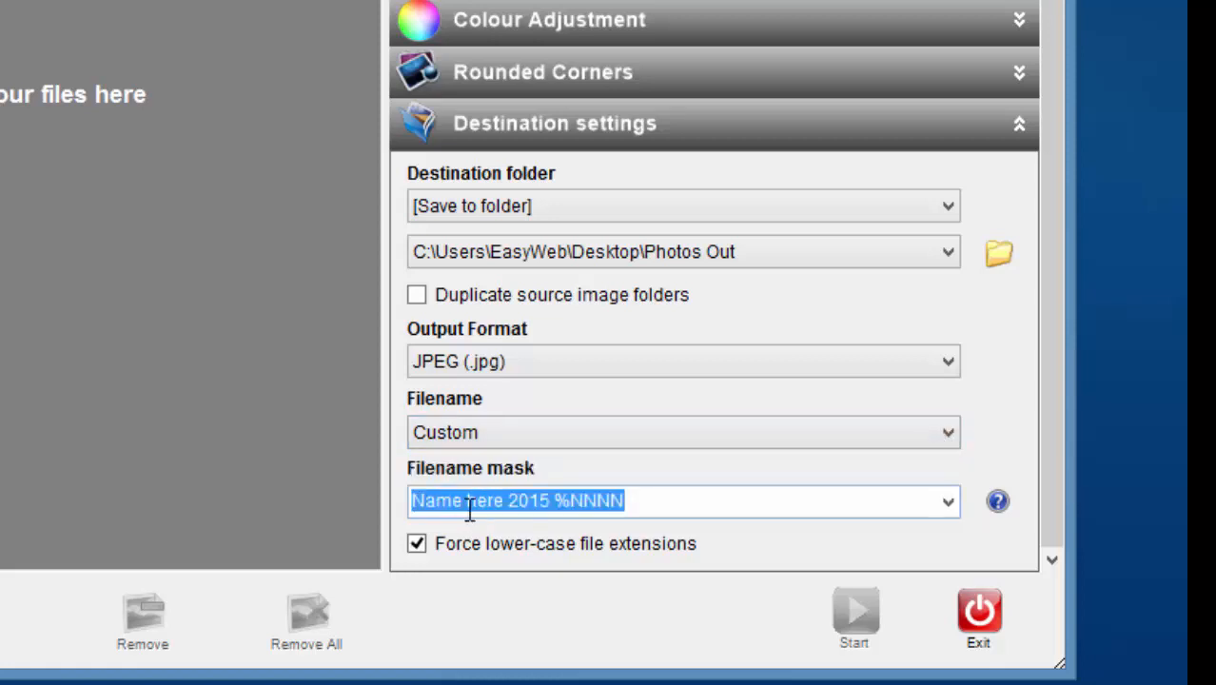
{"action": "left_click", "coordinate": [564, 501]}
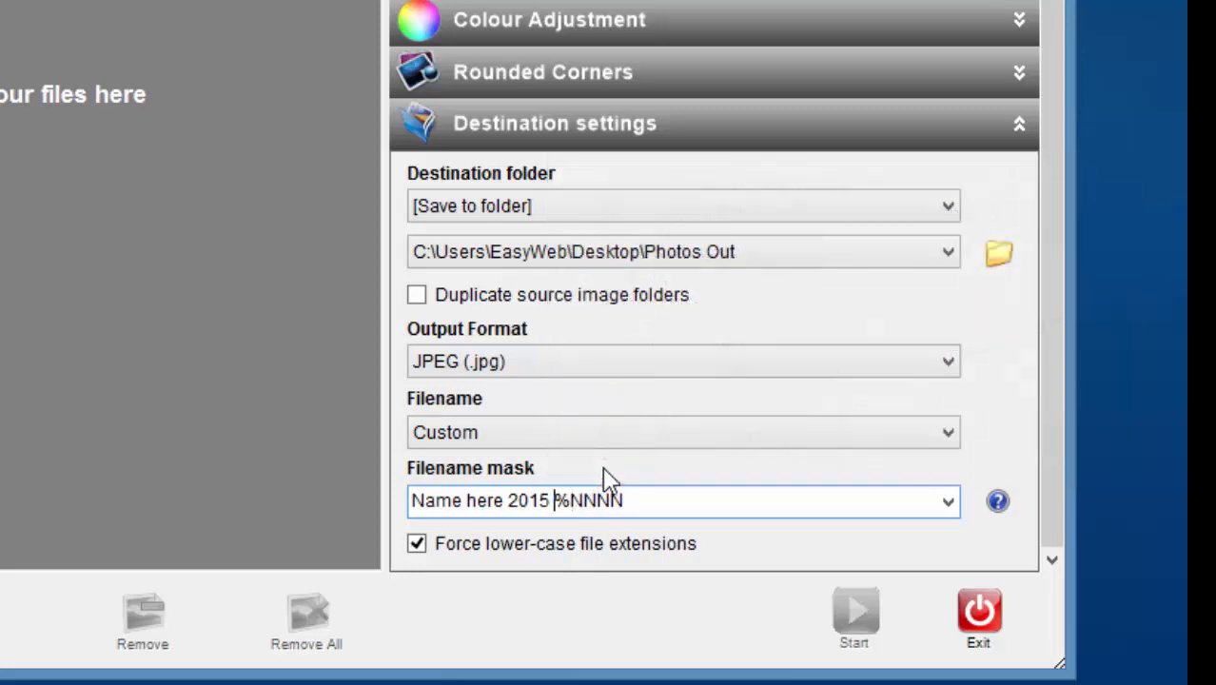
{"action": "mouse_move", "coordinate": [567, 516]}
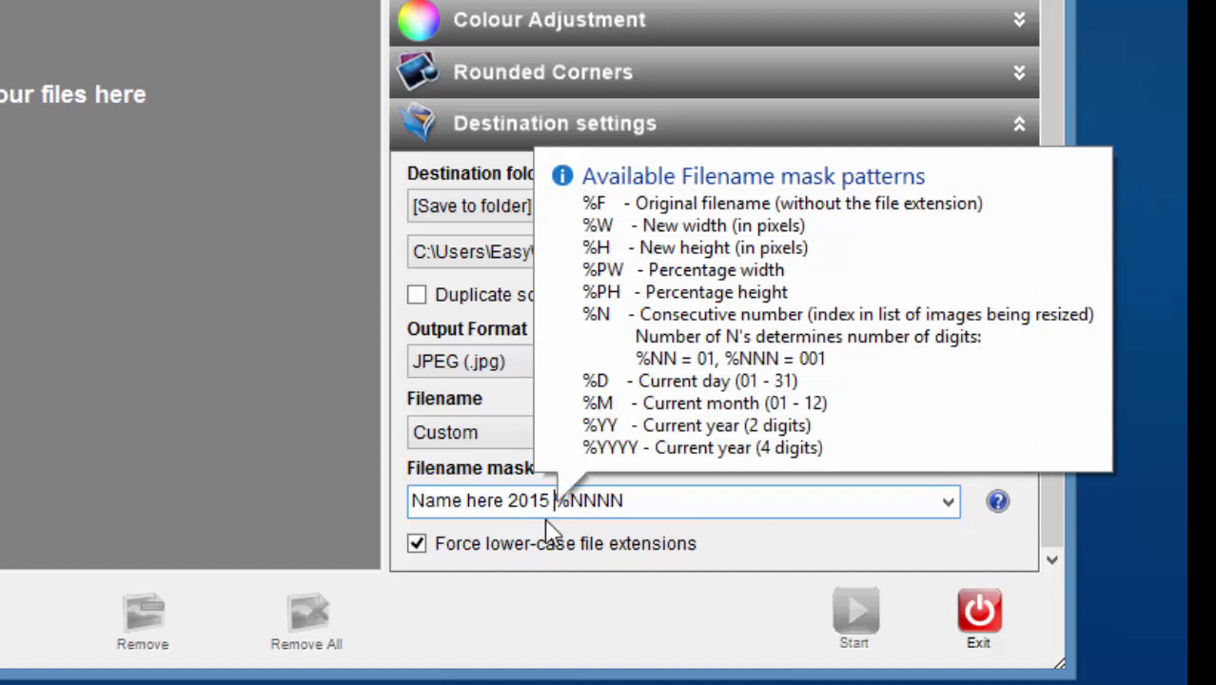
{"action": "left_click", "coordinate": [630, 505]}
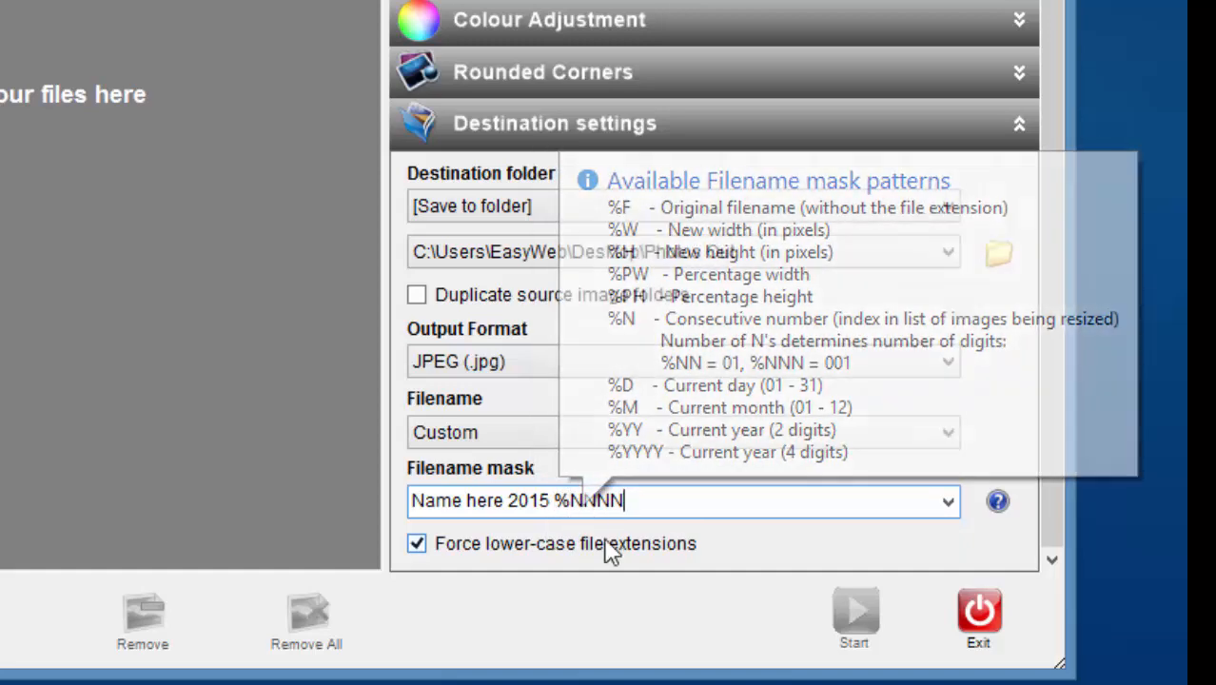
{"action": "key", "text": "BackSpace"}
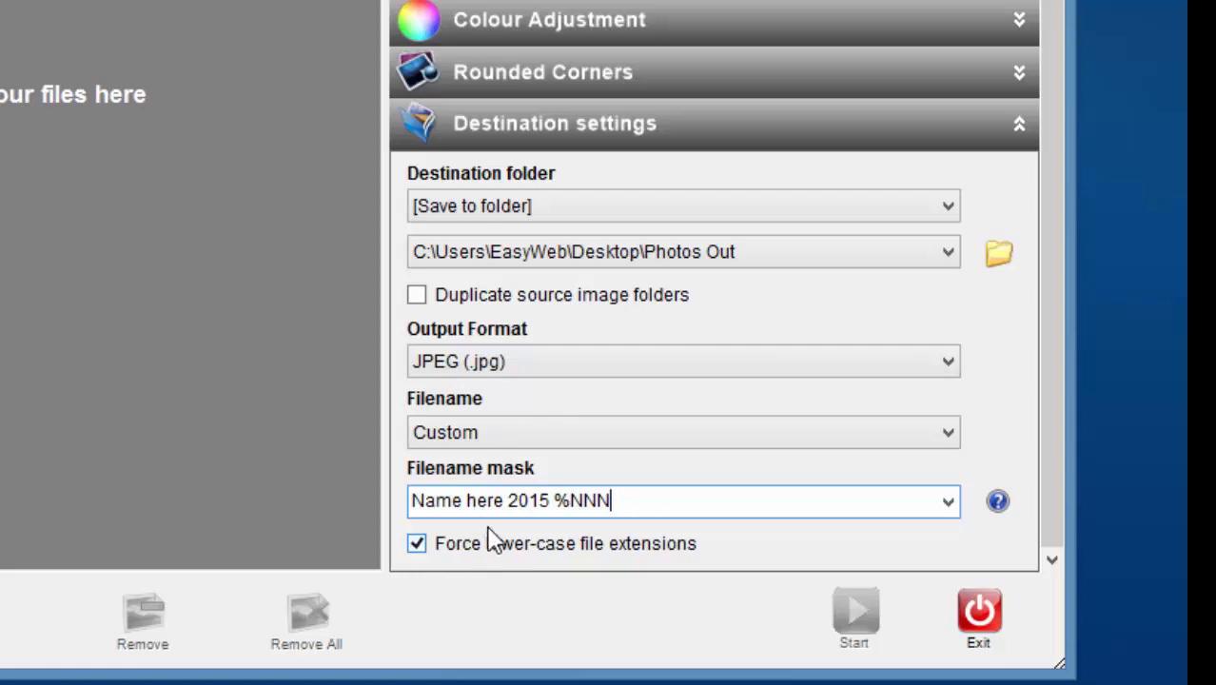
Replace the "Name here" part of the filename mask with "Playtime Tyre"
{"action": "mouse_move", "coordinate": [512, 502]}
{"action": "left_click_drag", "start_coordinate": [512, 501], "coordinate": [412, 501]}
{"action": "left_click", "coordinate": [504, 504]}
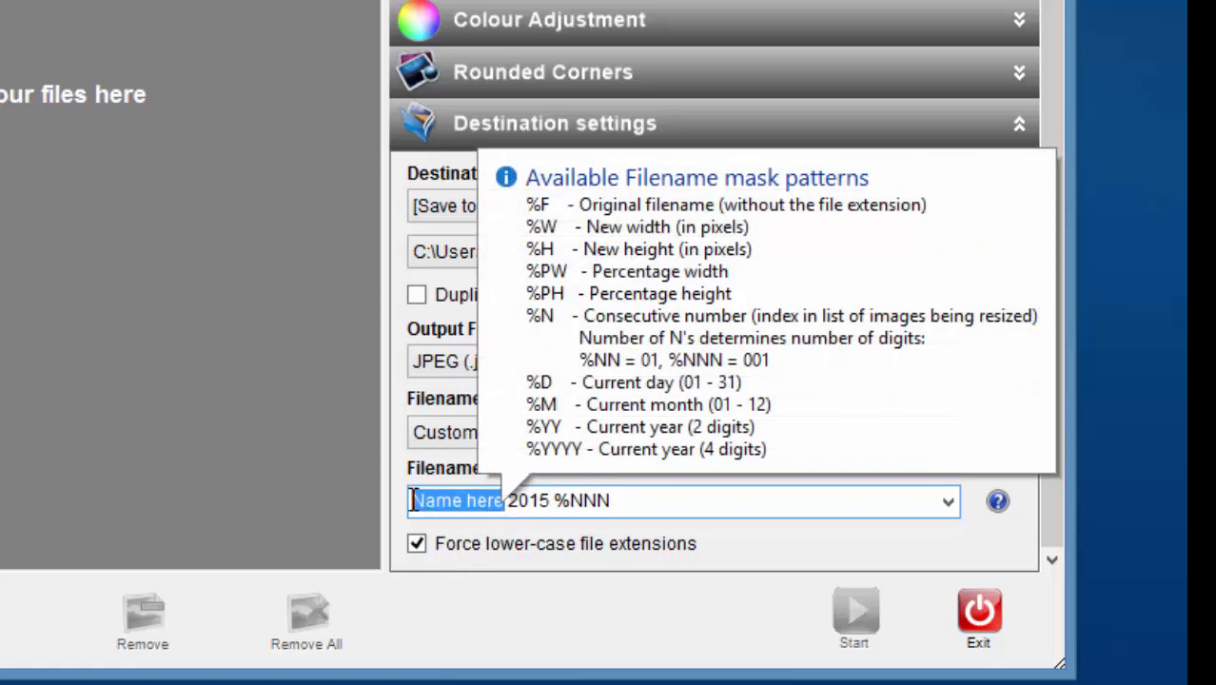
{"action": "type", "text": "Playu"}
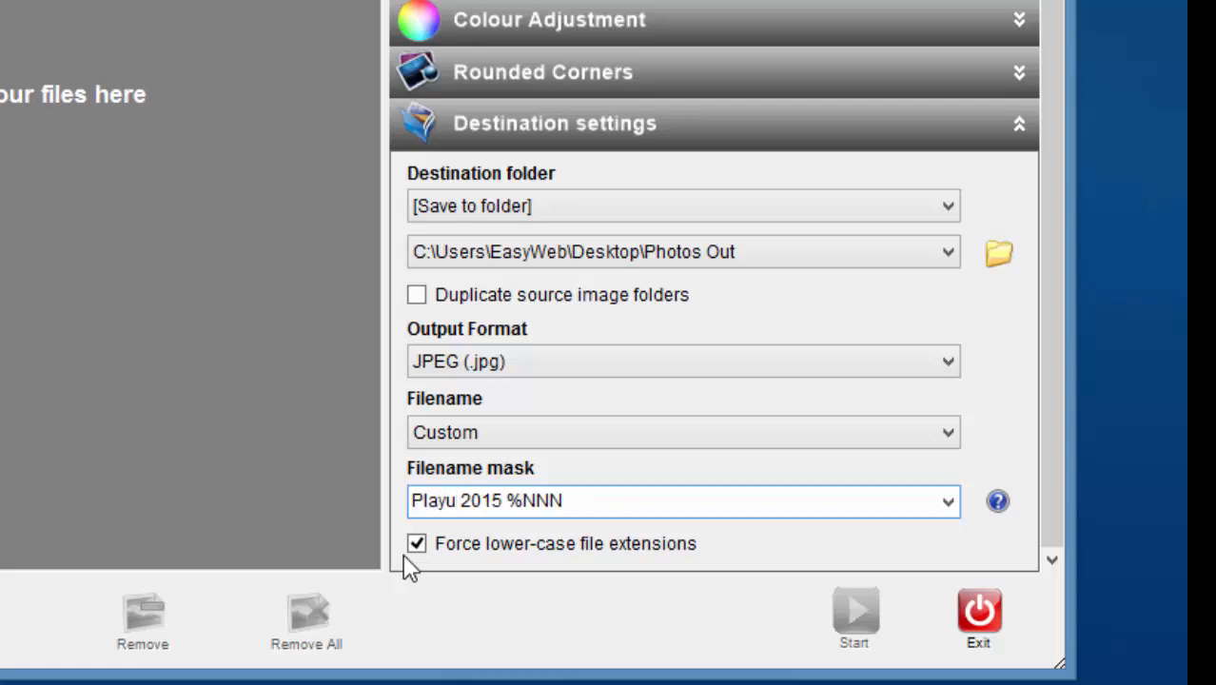
{"action": "key", "text": "BackSpace"}
{"action": "type", "text": "time "}
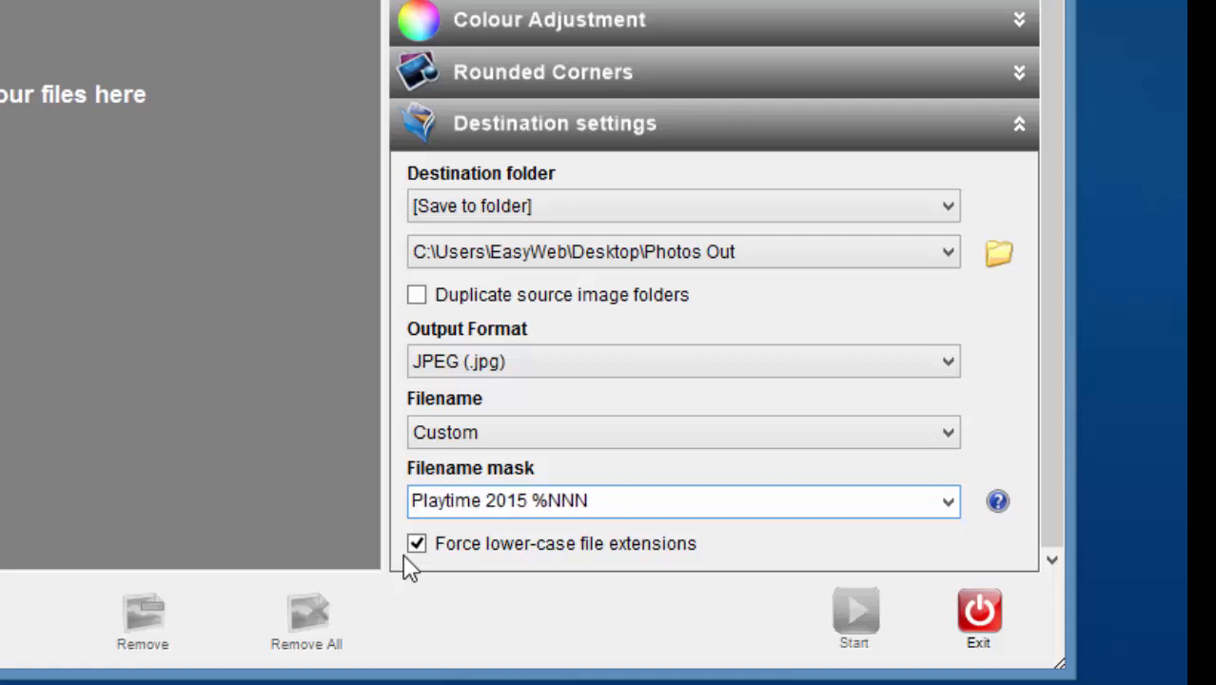
{"action": "type", "text": "Ty"}
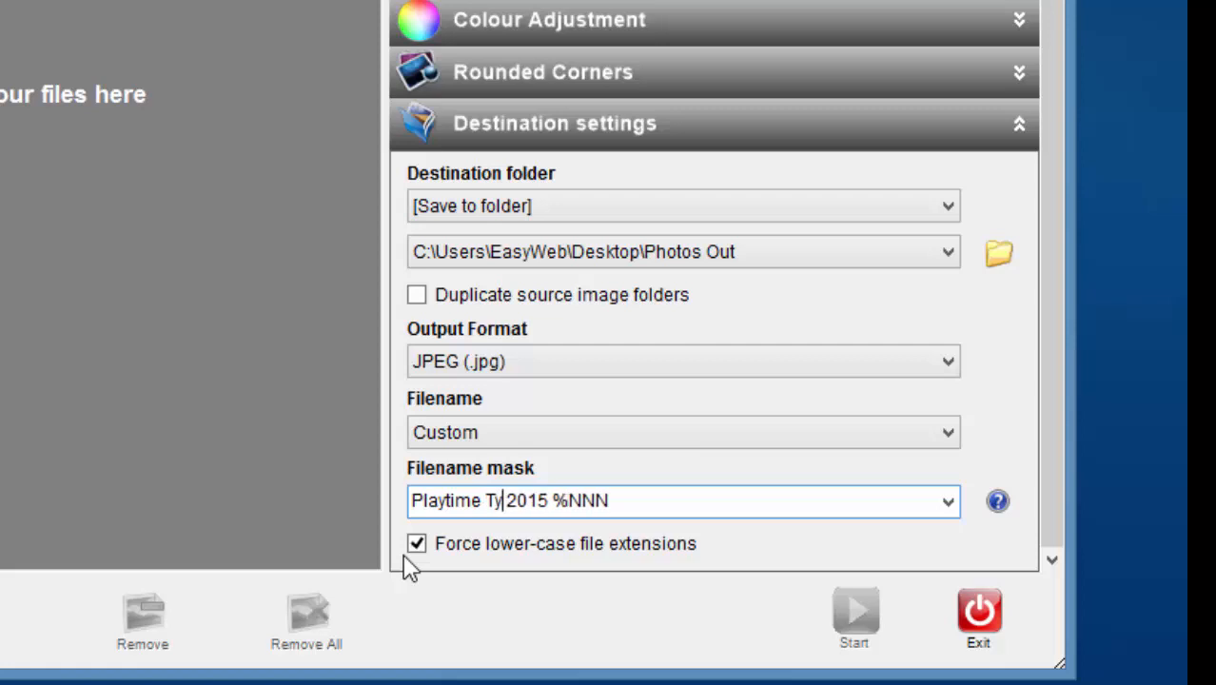
{"action": "type", "text": "re"}
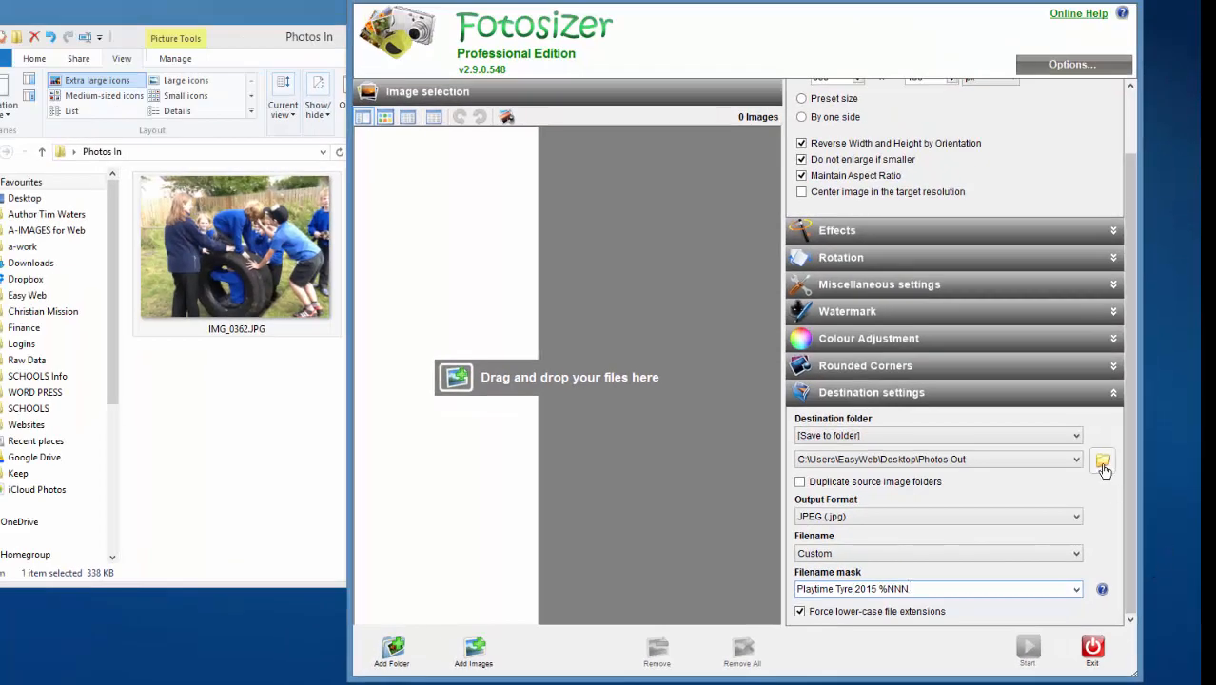
Add IMG_0362.JPG from the Photos In folder to the image selection, run the resize and dismiss the progress window
{"action": "scroll", "coordinate": [1132, 142], "scroll_direction": "up", "scroll_amount": 2}
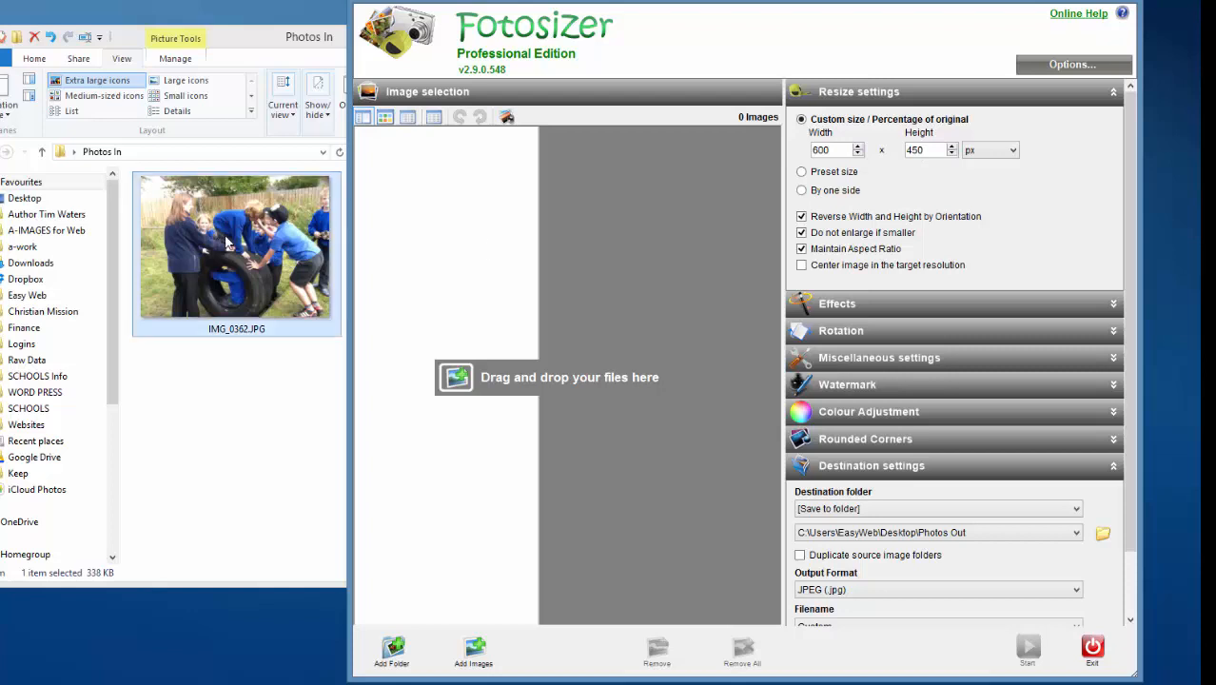
{"action": "left_click_drag", "start_coordinate": [227, 242], "coordinate": [226, 242]}
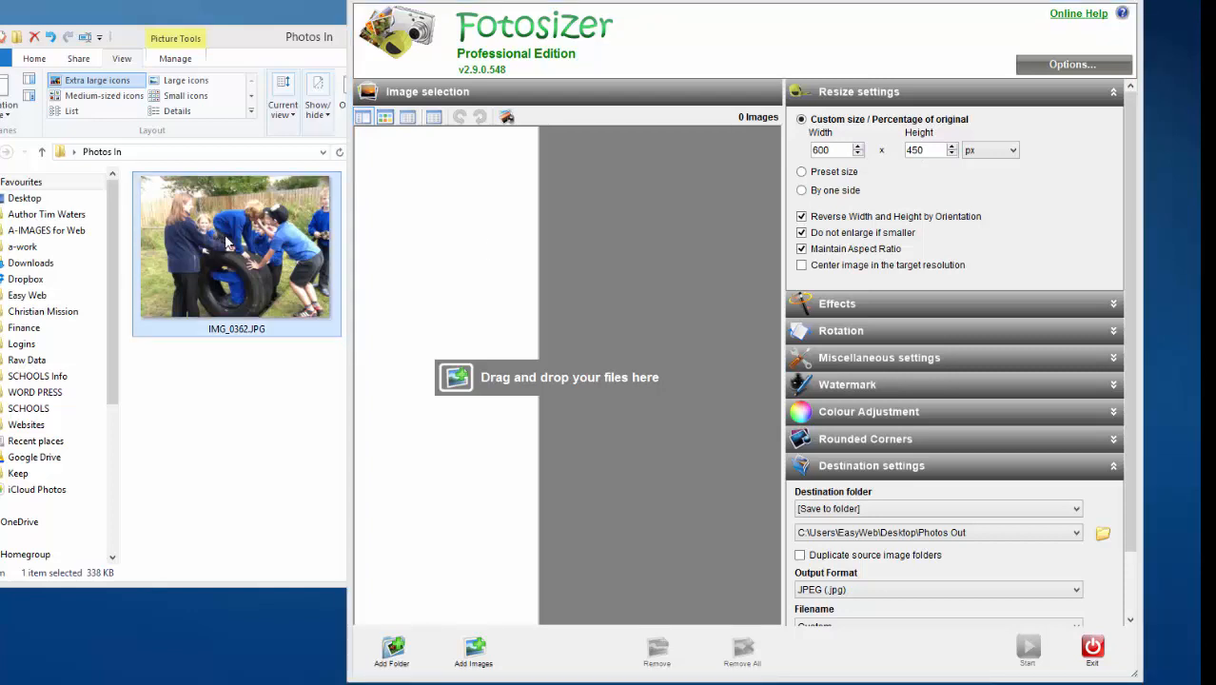
{"action": "left_click_drag", "start_coordinate": [227, 243], "coordinate": [612, 259]}
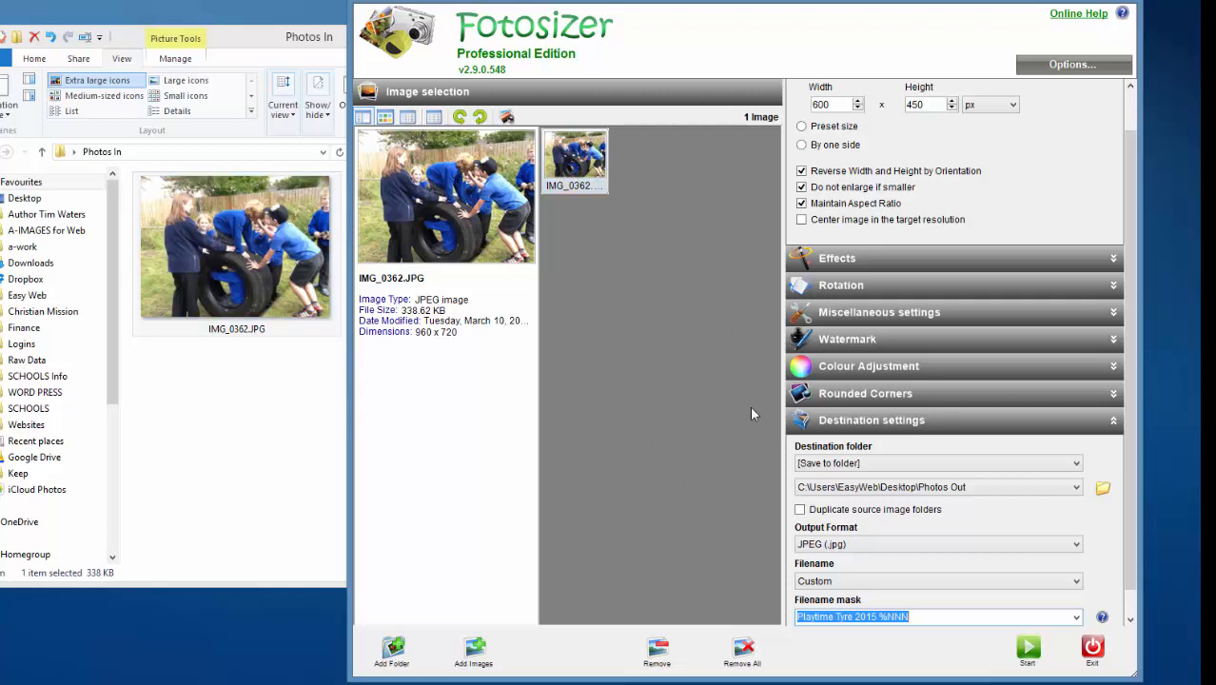
{"action": "left_click", "coordinate": [1028, 655]}
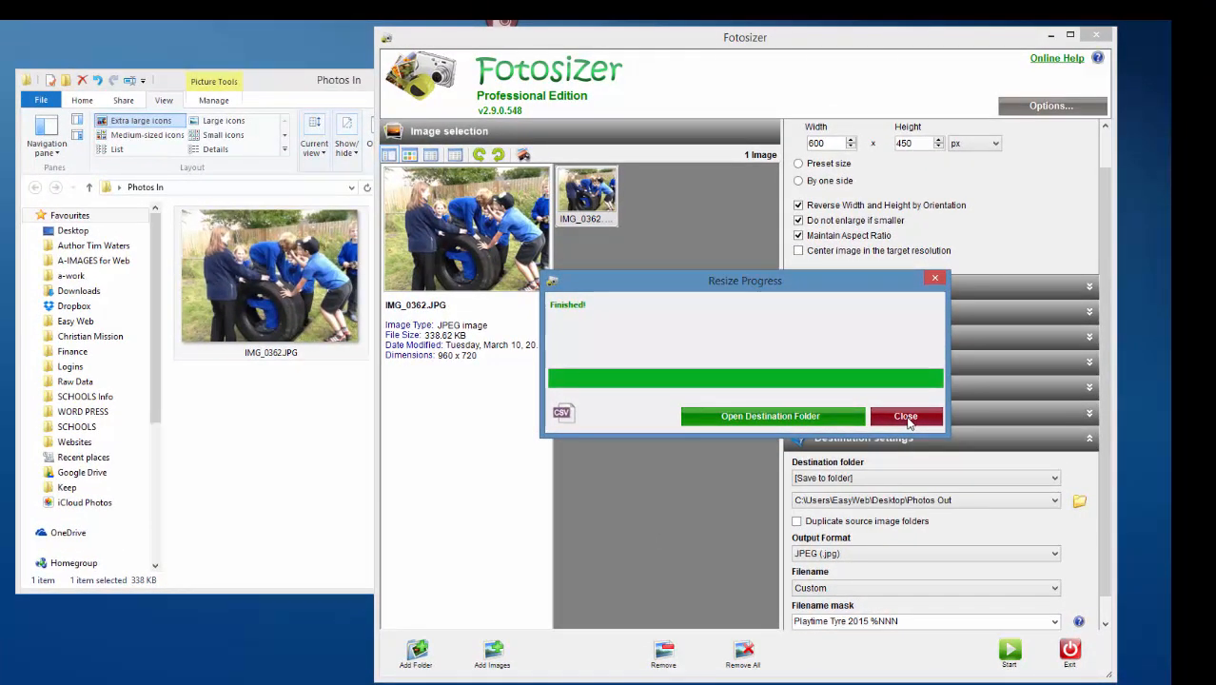
{"action": "left_click", "coordinate": [900, 401]}
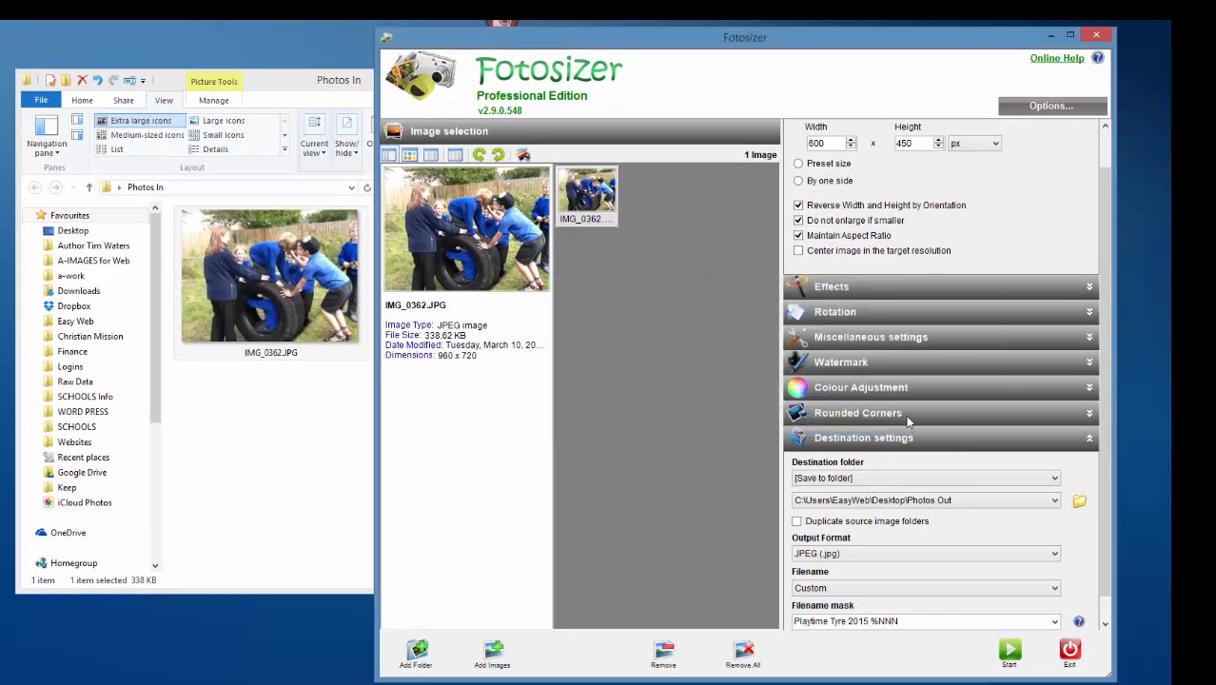
Remove all images from the selection, then close Fotosizer and the Photos In window
{"action": "left_click", "coordinate": [757, 652]}
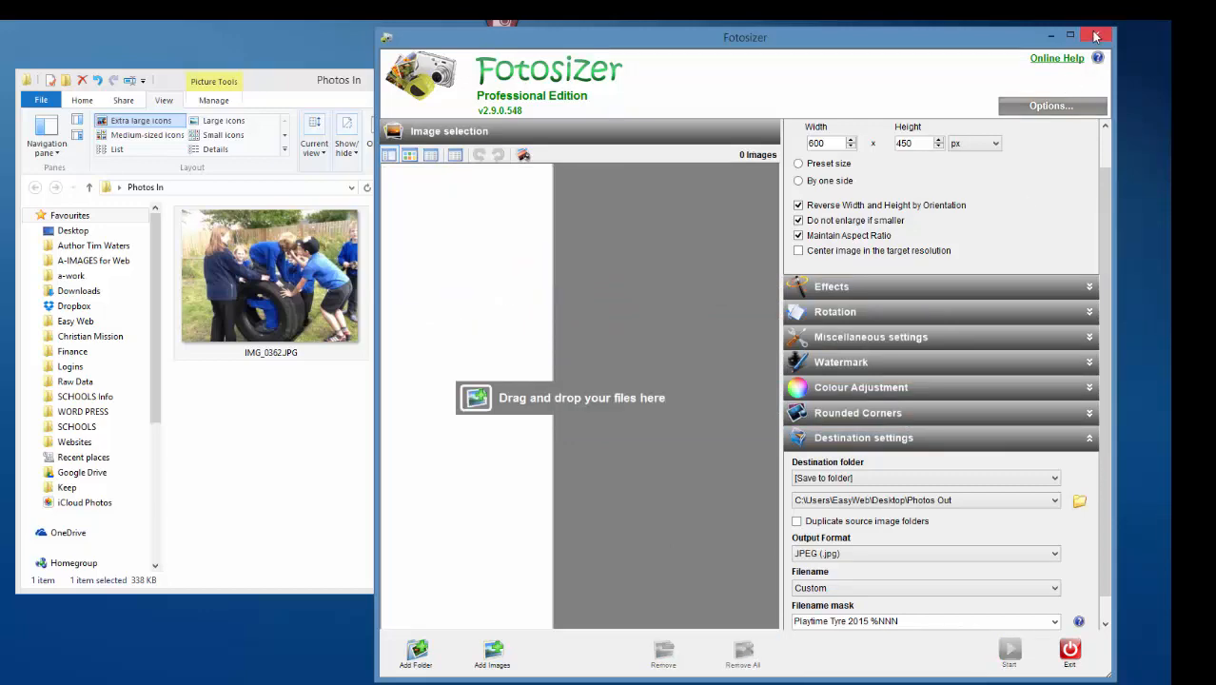
{"action": "left_click", "coordinate": [1095, 37]}
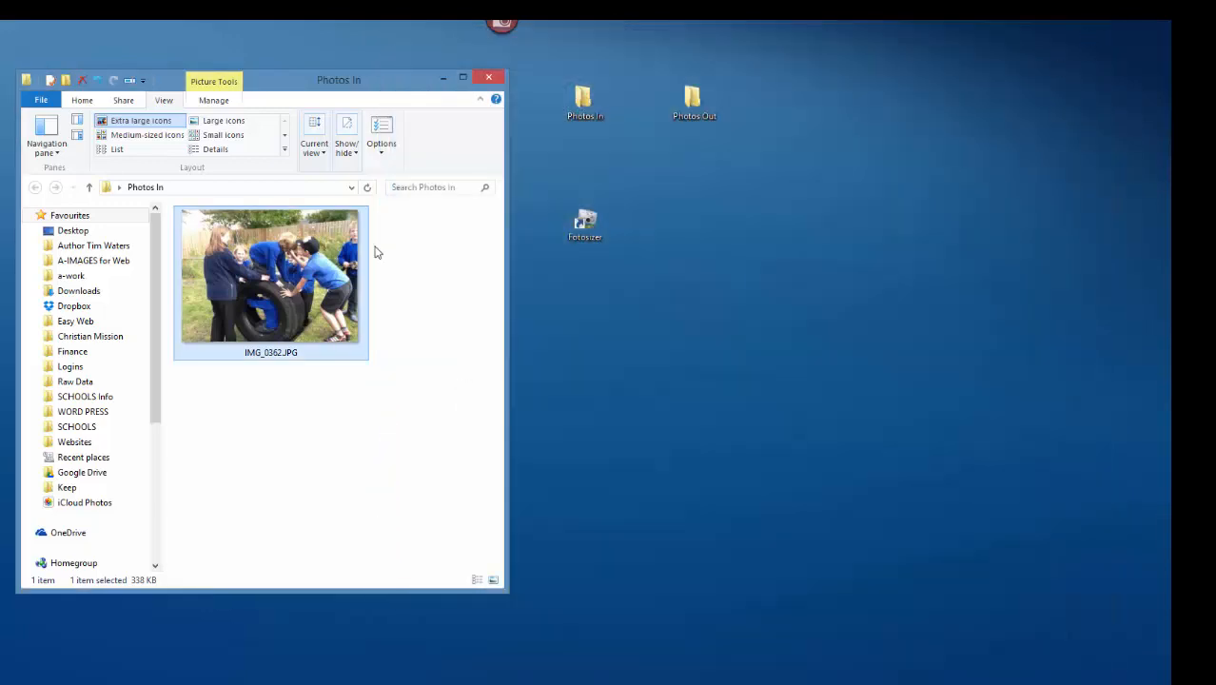
{"action": "left_click", "coordinate": [484, 76]}
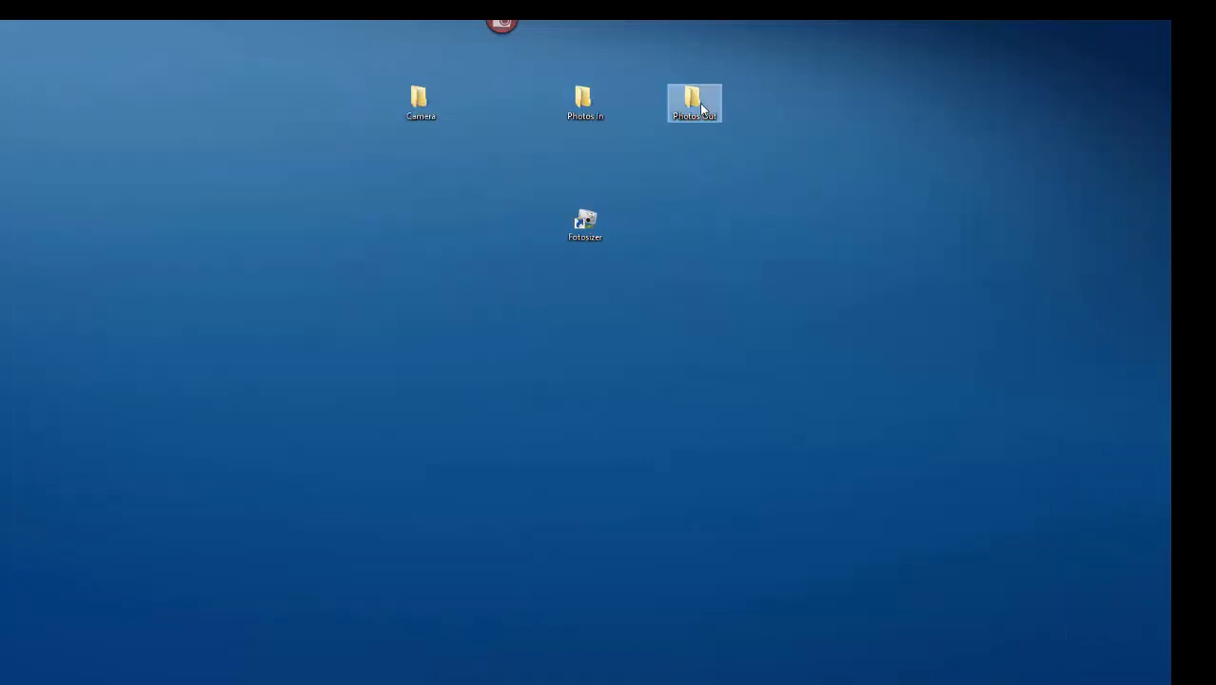
Open the Photos Out and Photos In folders side by side and compare the file sizes of Playtime Tyre 2015 001.jpg and IMG_0362.JPG
{"action": "left_click", "coordinate": [700, 107]}
{"action": "double_click", "coordinate": [700, 106]}
{"action": "left_click_drag", "start_coordinate": [415, 82], "coordinate": [1026, 105]}
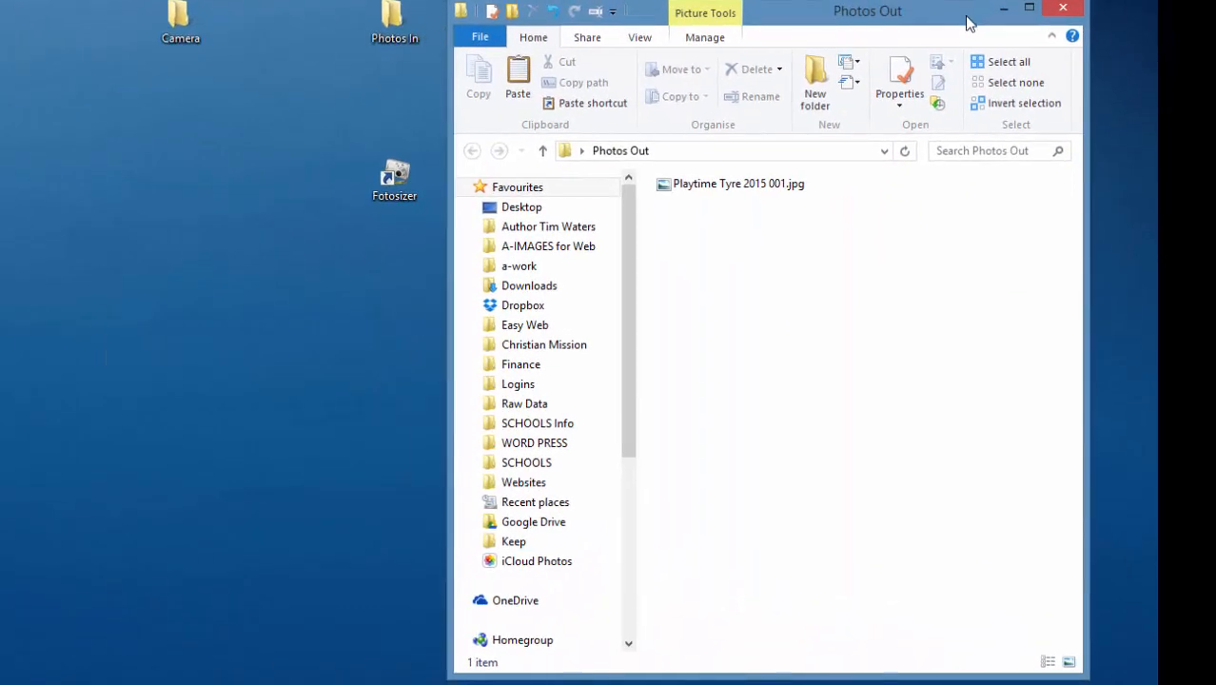
{"action": "left_click", "coordinate": [747, 185]}
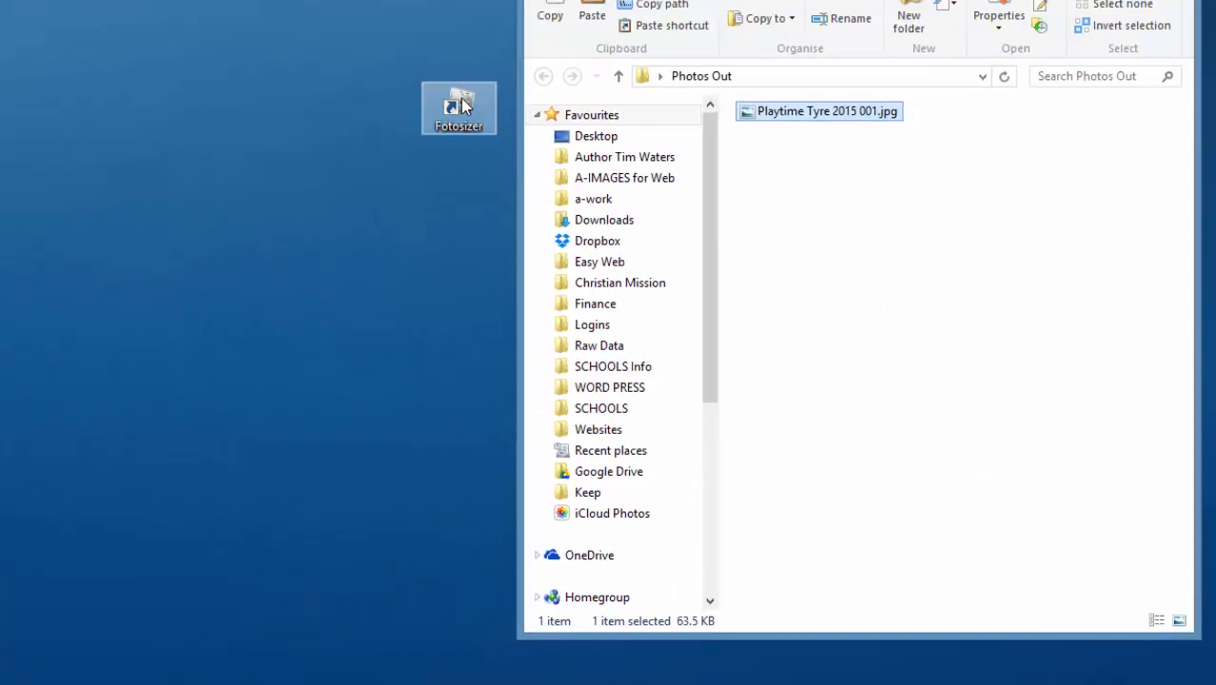
{"action": "double_click", "coordinate": [508, 25]}
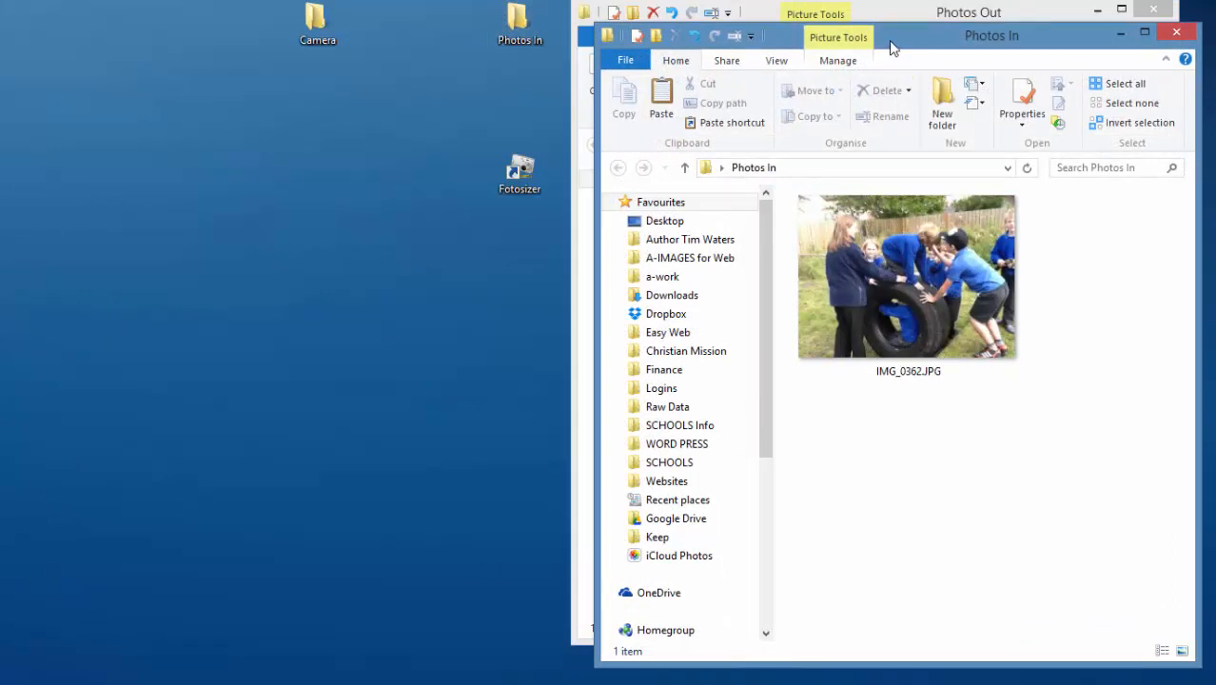
{"action": "left_click_drag", "start_coordinate": [893, 44], "coordinate": [264, 24]}
{"action": "left_click", "coordinate": [299, 255]}
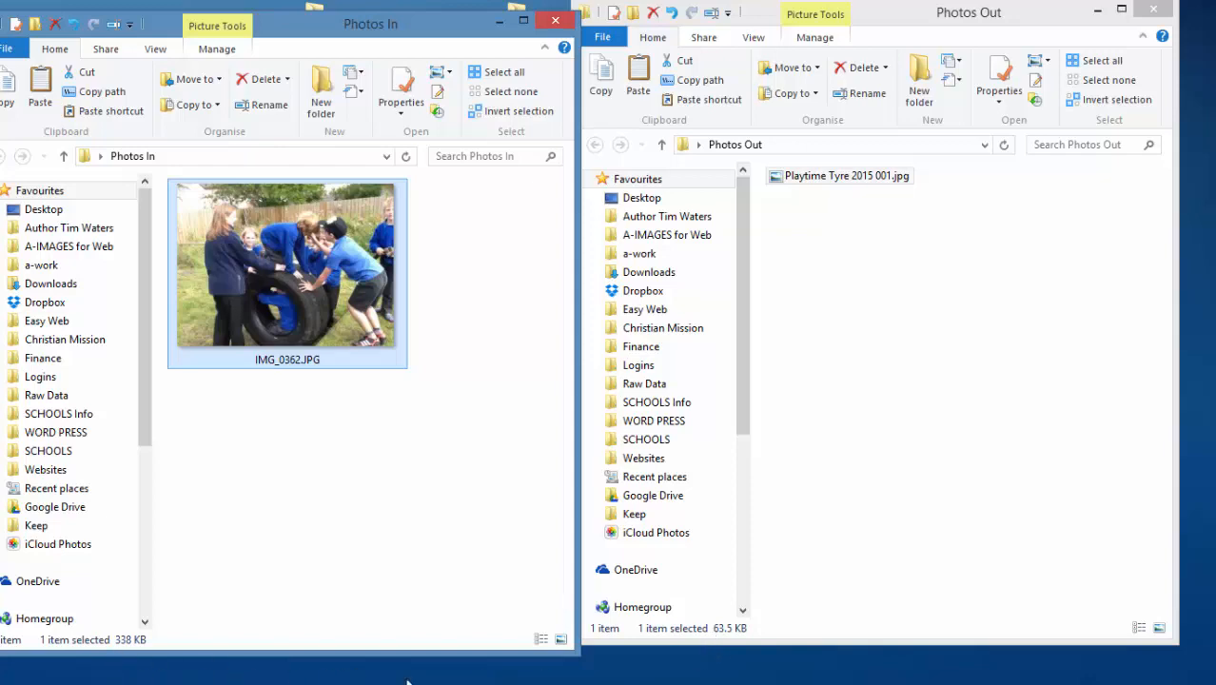
View the resized Playtime Tyre 2015 001.jpg, then close the viewer and both folder windows
{"action": "double_click", "coordinate": [842, 181]}
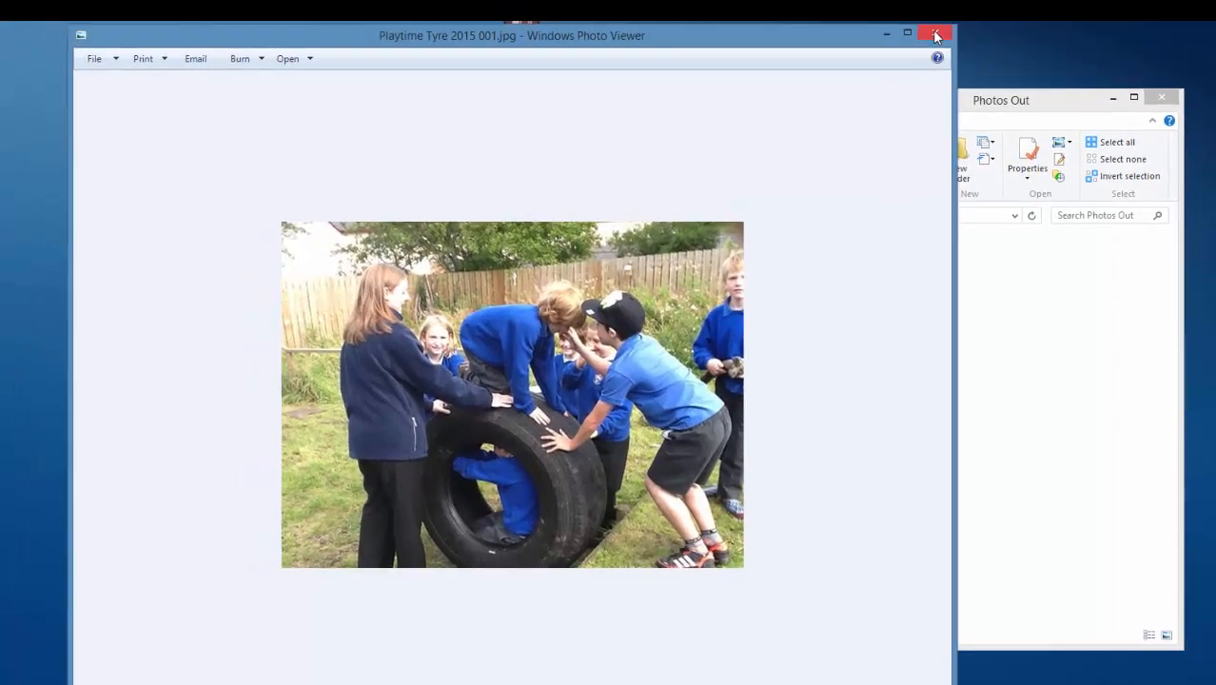
{"action": "left_click", "coordinate": [936, 35]}
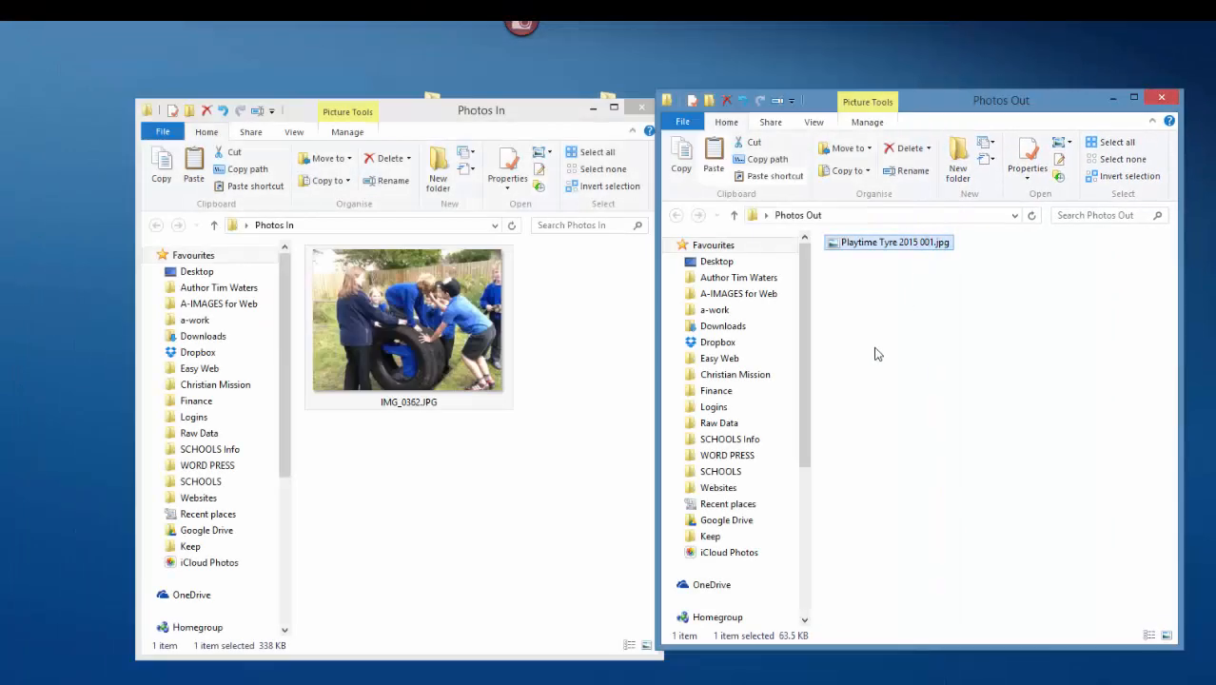
{"action": "left_click", "coordinate": [1162, 99]}
{"action": "left_click", "coordinate": [653, 113]}
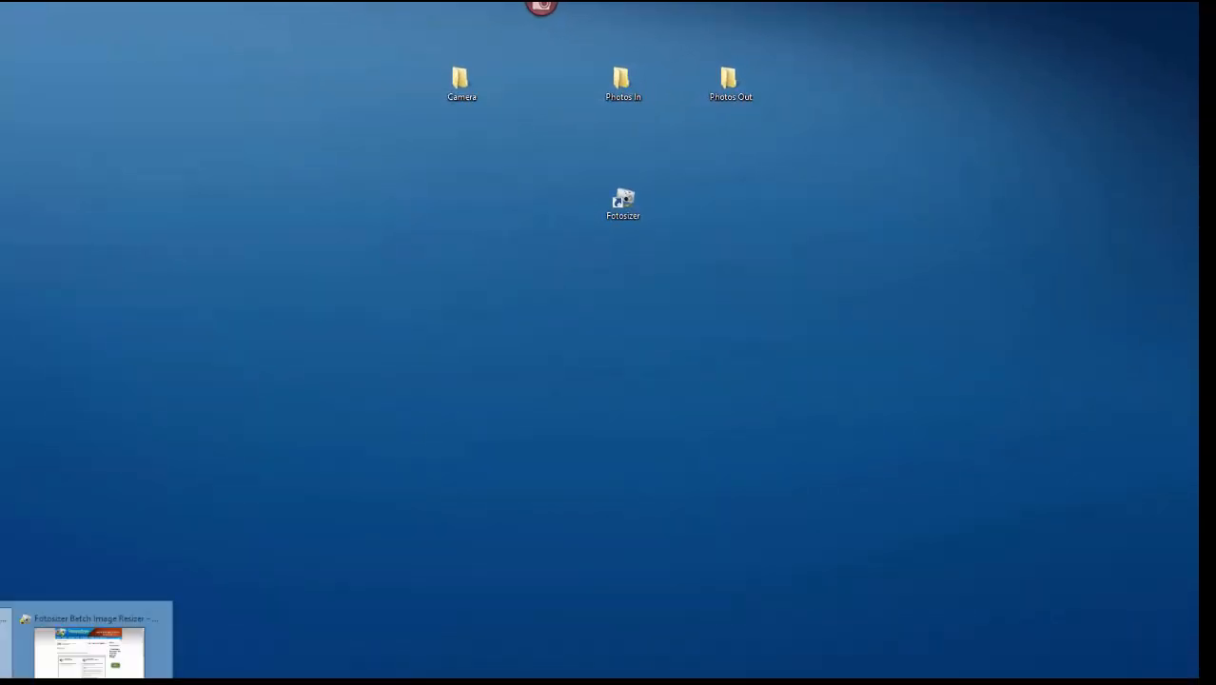
Switch to the Internet Explorer window showing the WordPress Add New Post page
{"action": "left_click", "coordinate": [88, 640]}
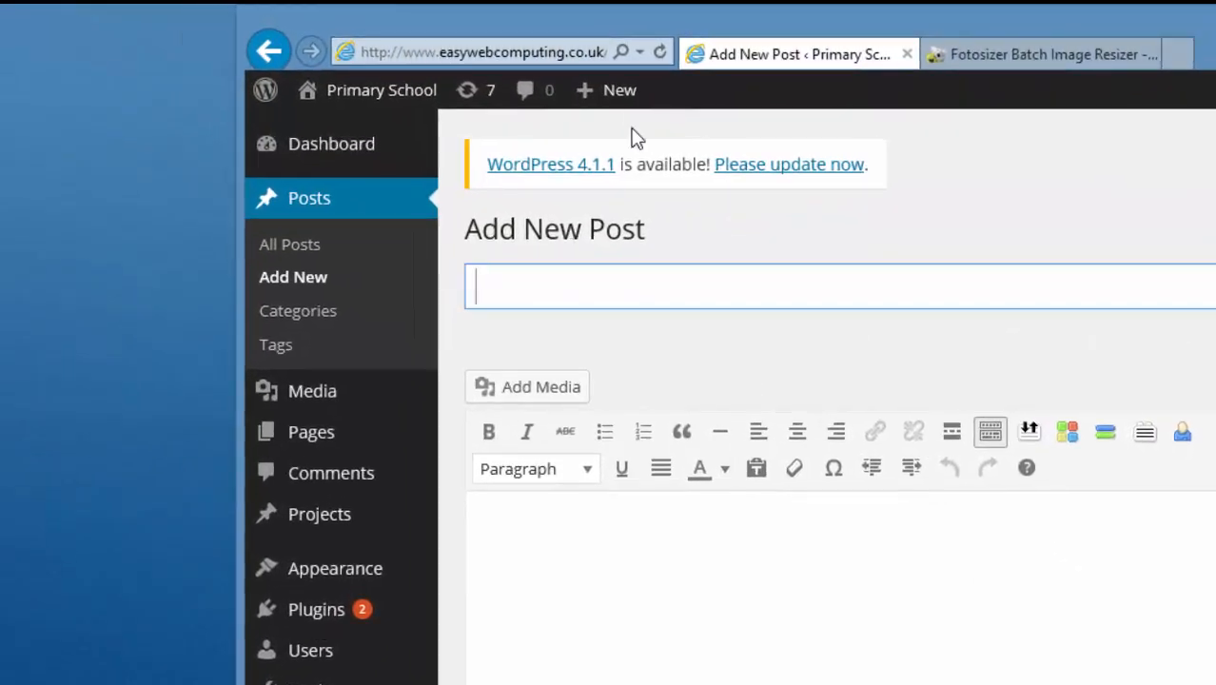
{"action": "mouse_move", "coordinate": [590, 100]}
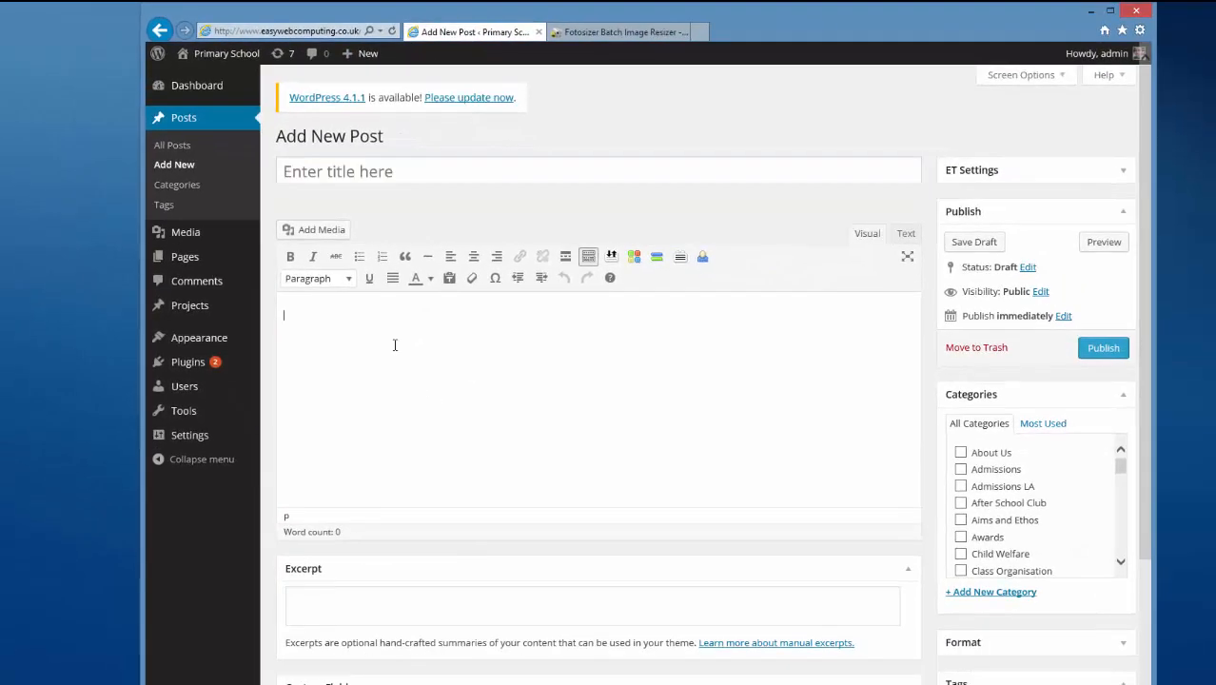
Title the new post "Fun at Playtime"
{"action": "left_click", "coordinate": [446, 222]}
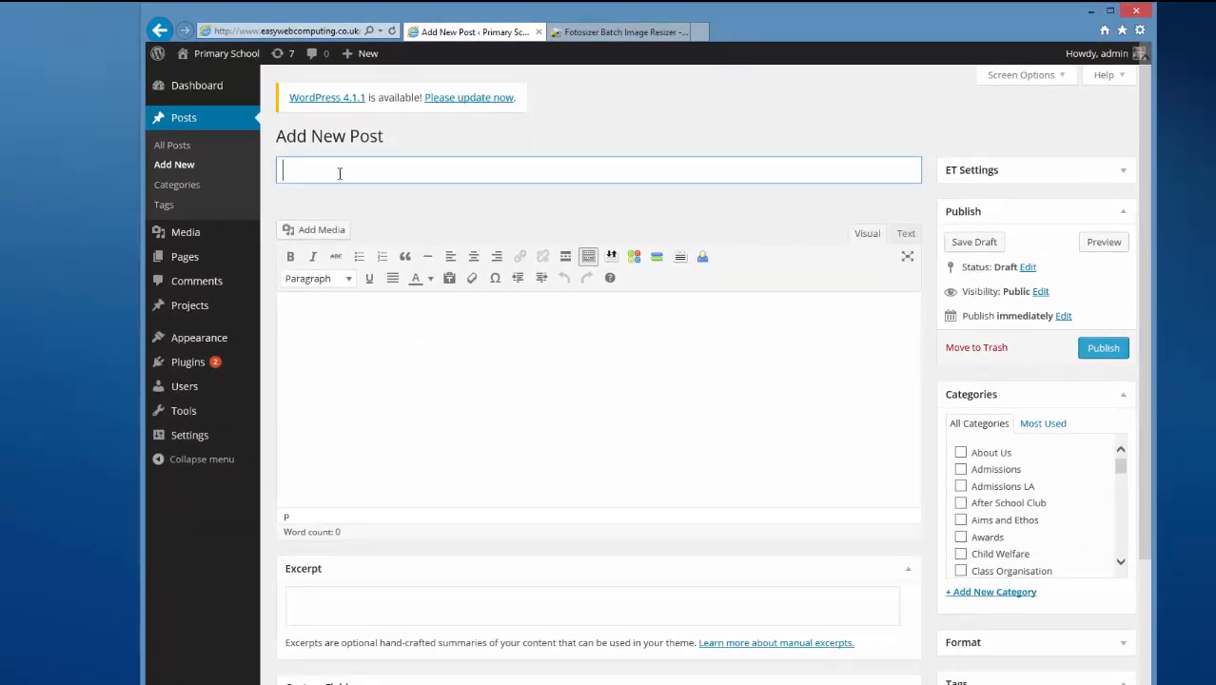
{"action": "type", "text": "Fun "}
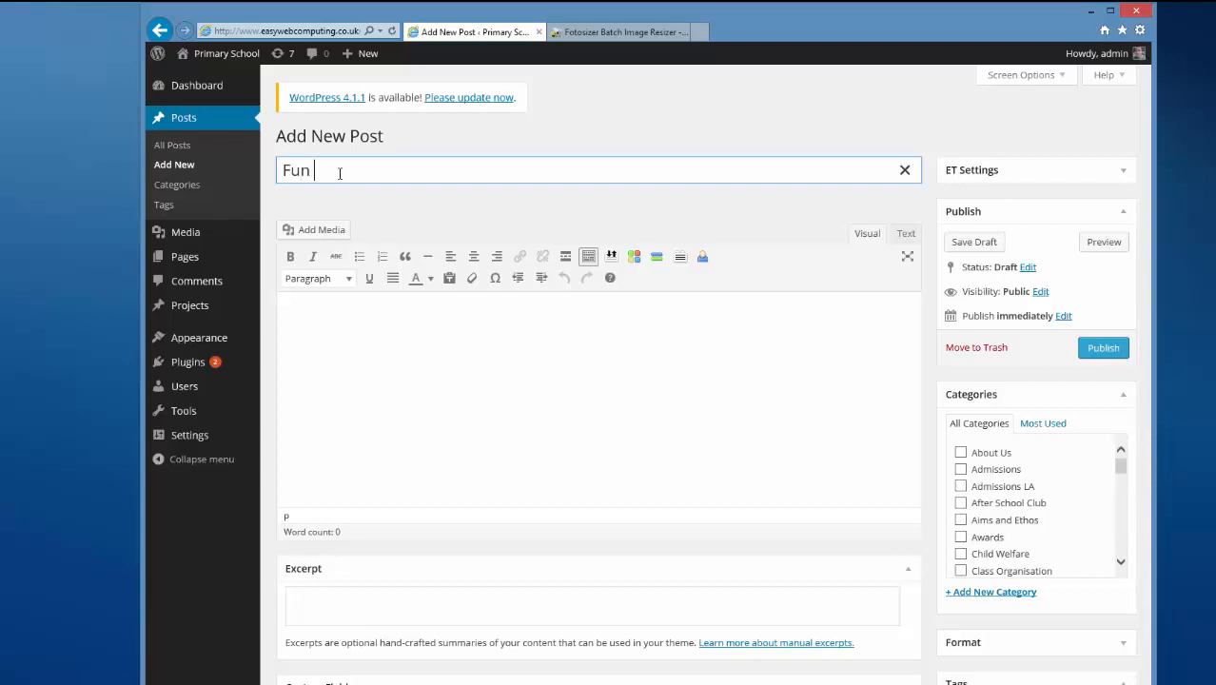
{"action": "type", "text": "at Playtime"}
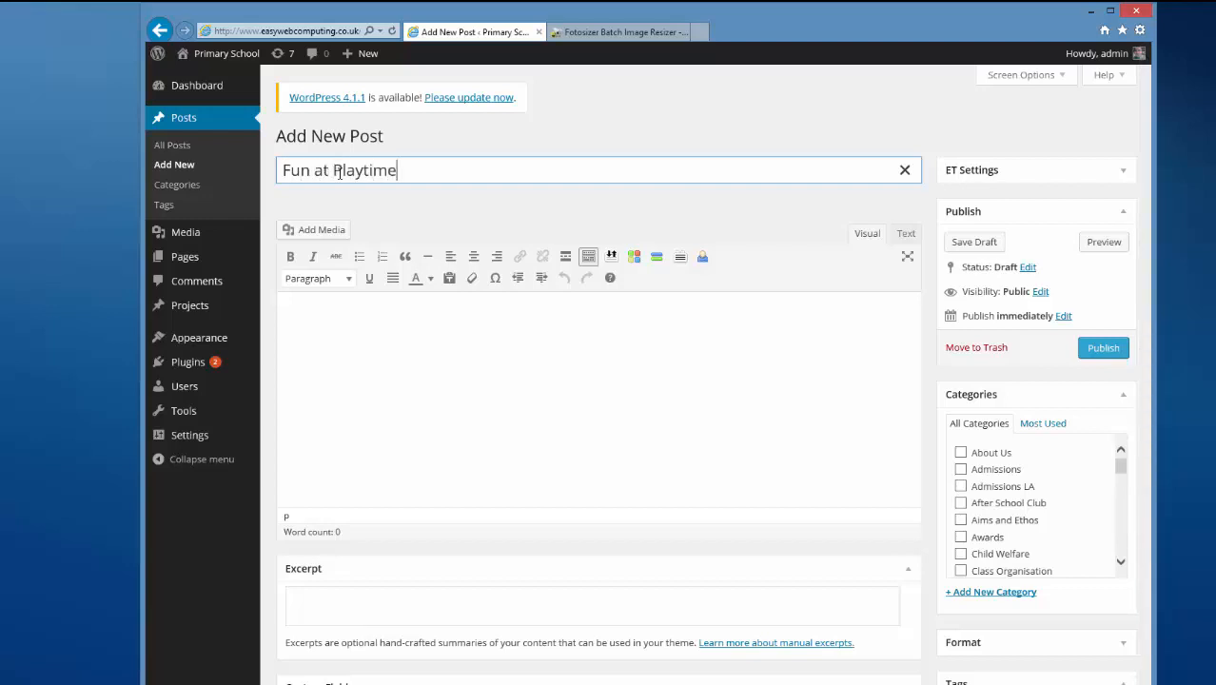
Write the post body: "Our children had great fun with a new tyre. There are lots of things you can do together. It's great to play."
{"action": "left_click", "coordinate": [361, 326]}
{"action": "type", "text": "O"}
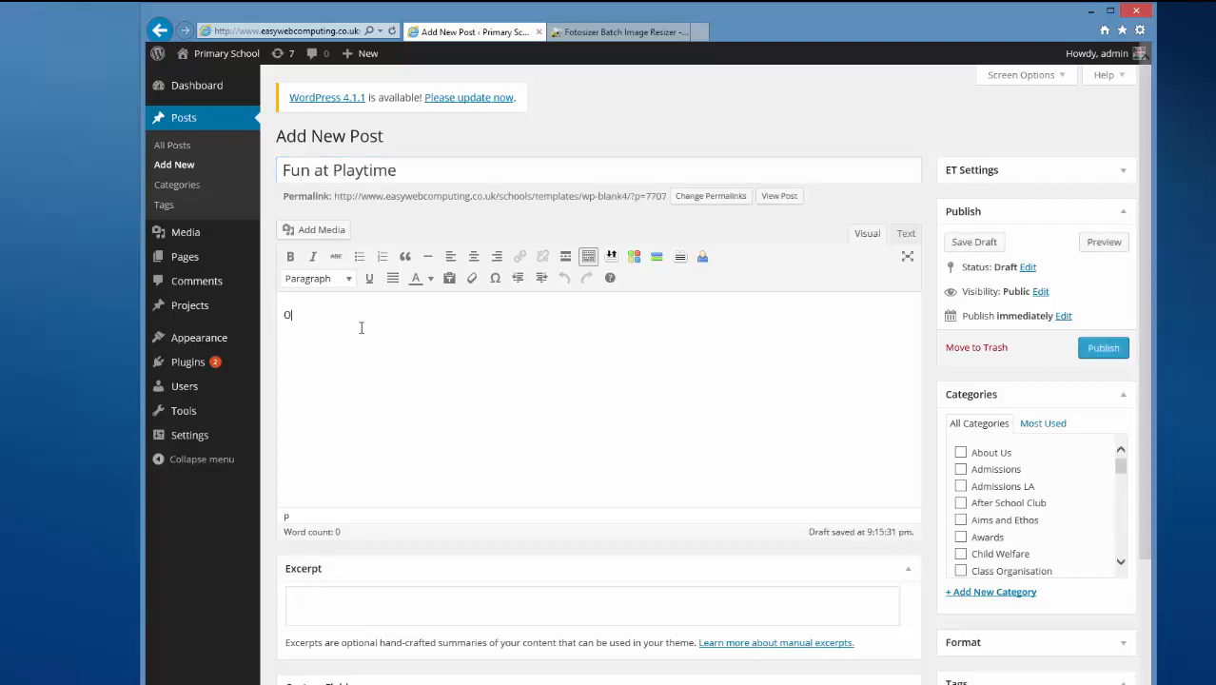
{"action": "type", "text": "ur children "}
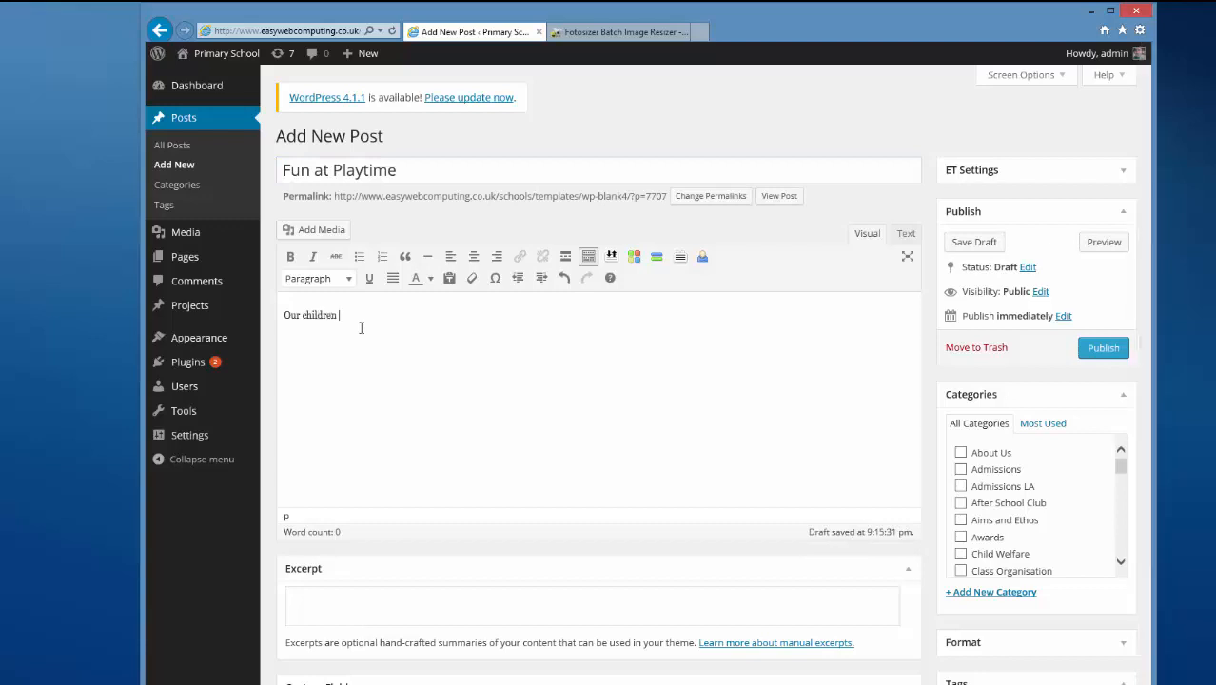
{"action": "type", "text": "had great fun with a new tyre. There are lots of things"}
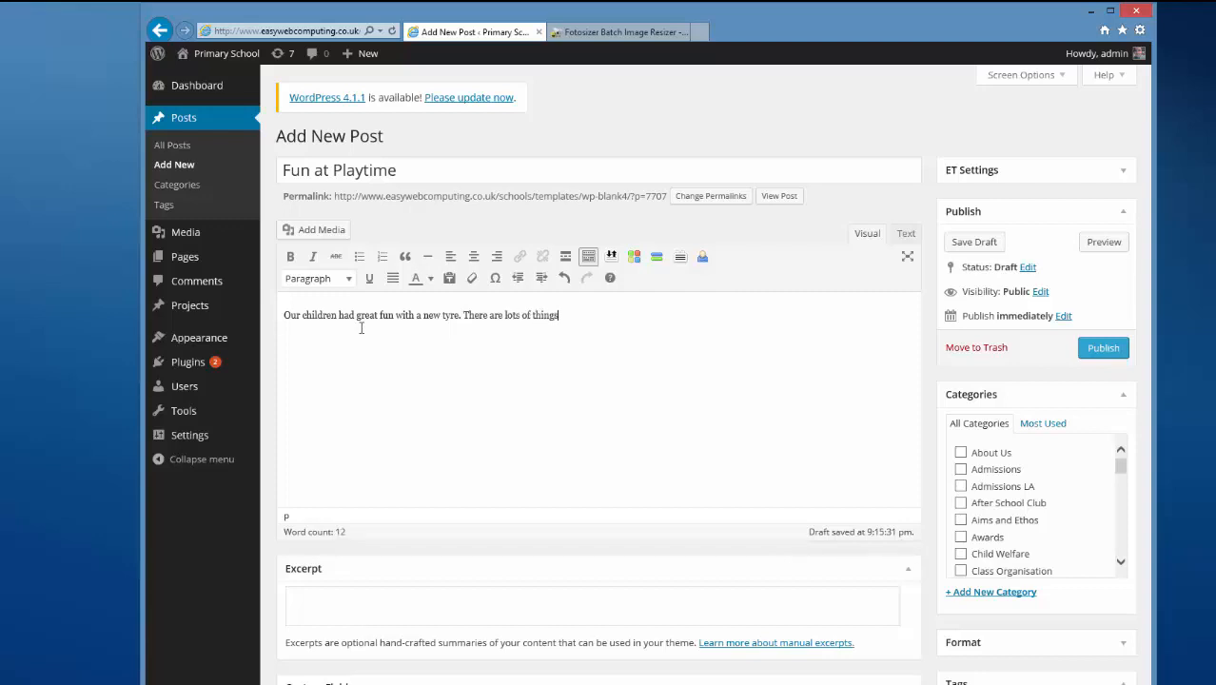
{"action": "type", "text": " you can do together. It's great to play."}
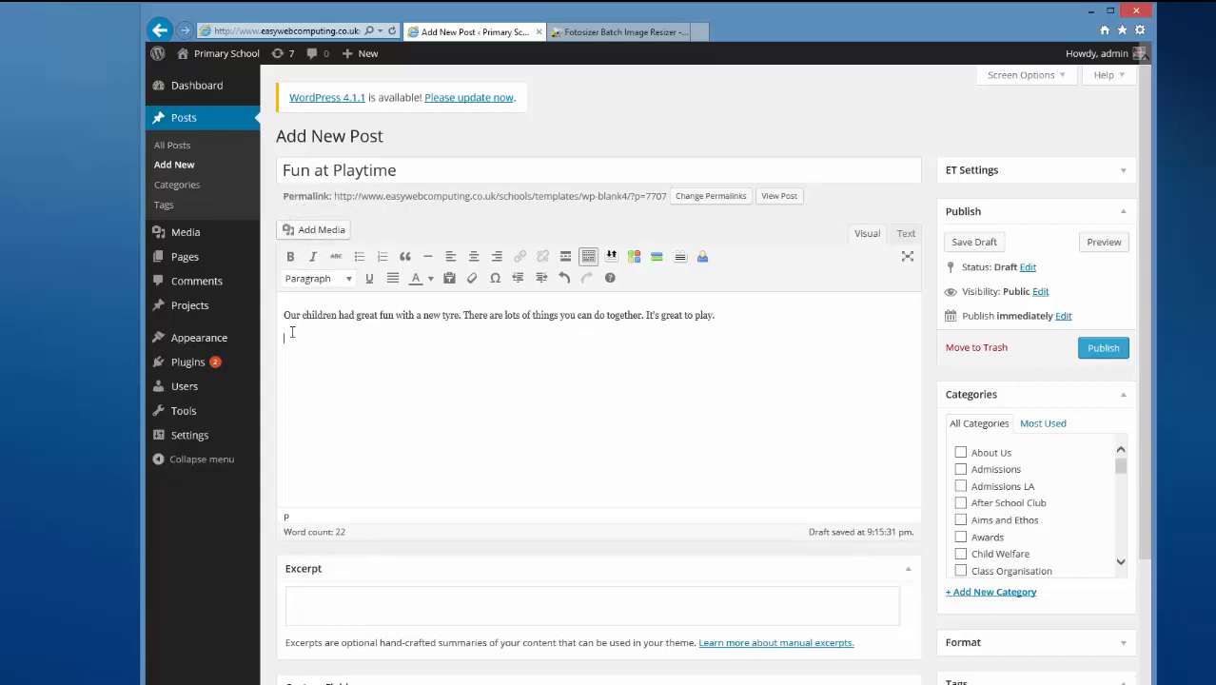
Start uploading a media file for the post and browse to the Photos Out folder on the Desktop
{"action": "left_click", "coordinate": [307, 230]}
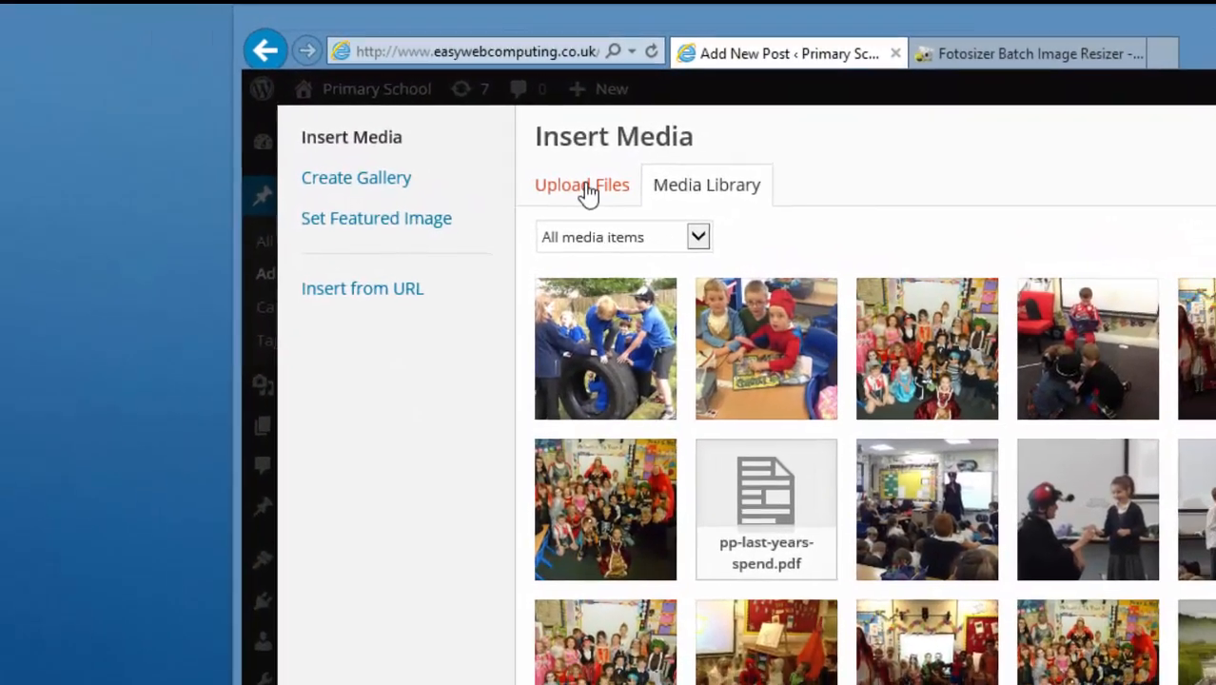
{"action": "left_click", "coordinate": [594, 190]}
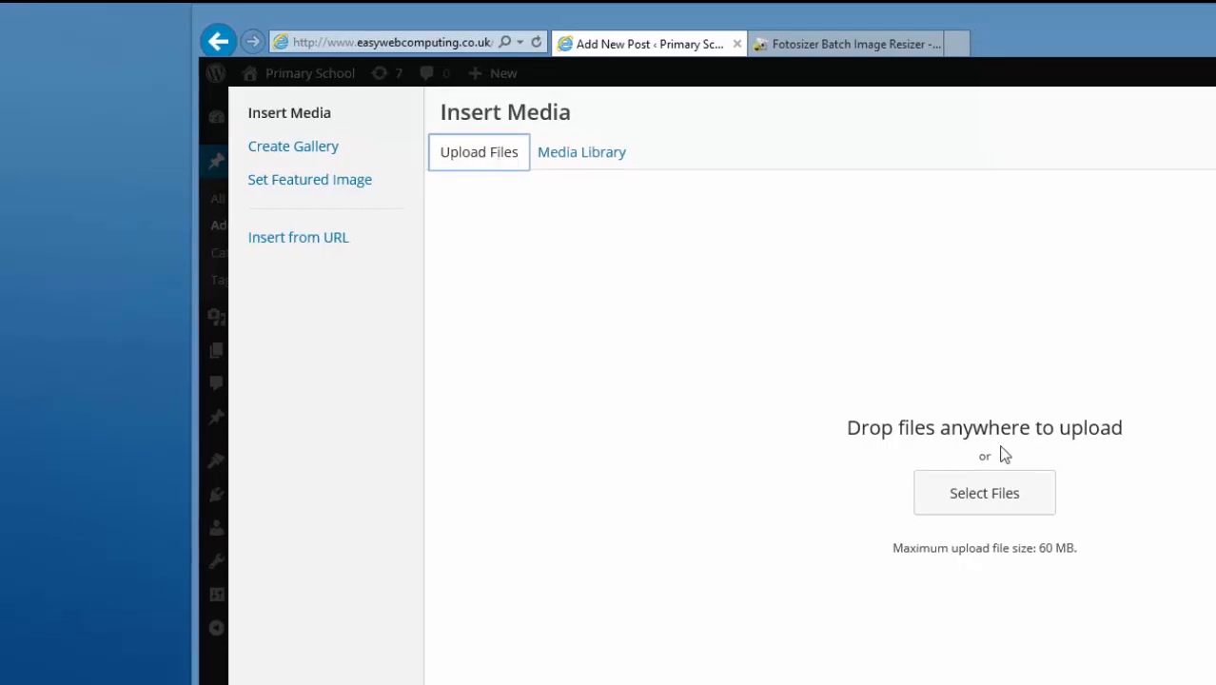
{"action": "left_click", "coordinate": [995, 497]}
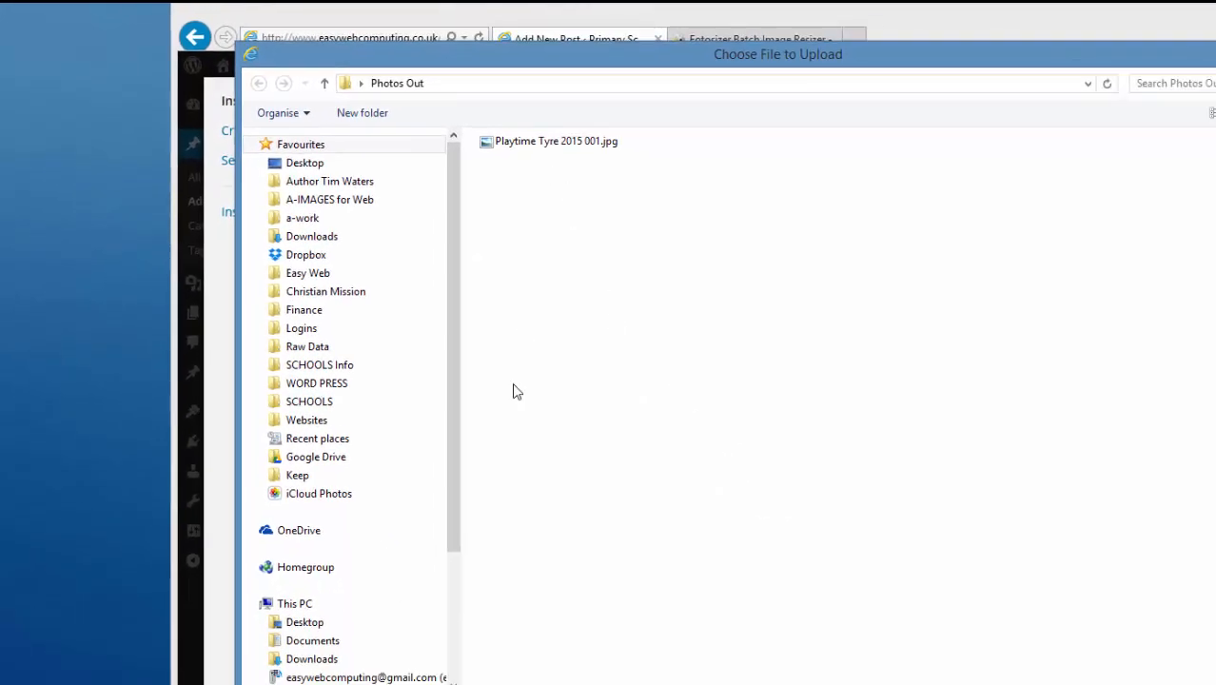
{"action": "left_click", "coordinate": [294, 169]}
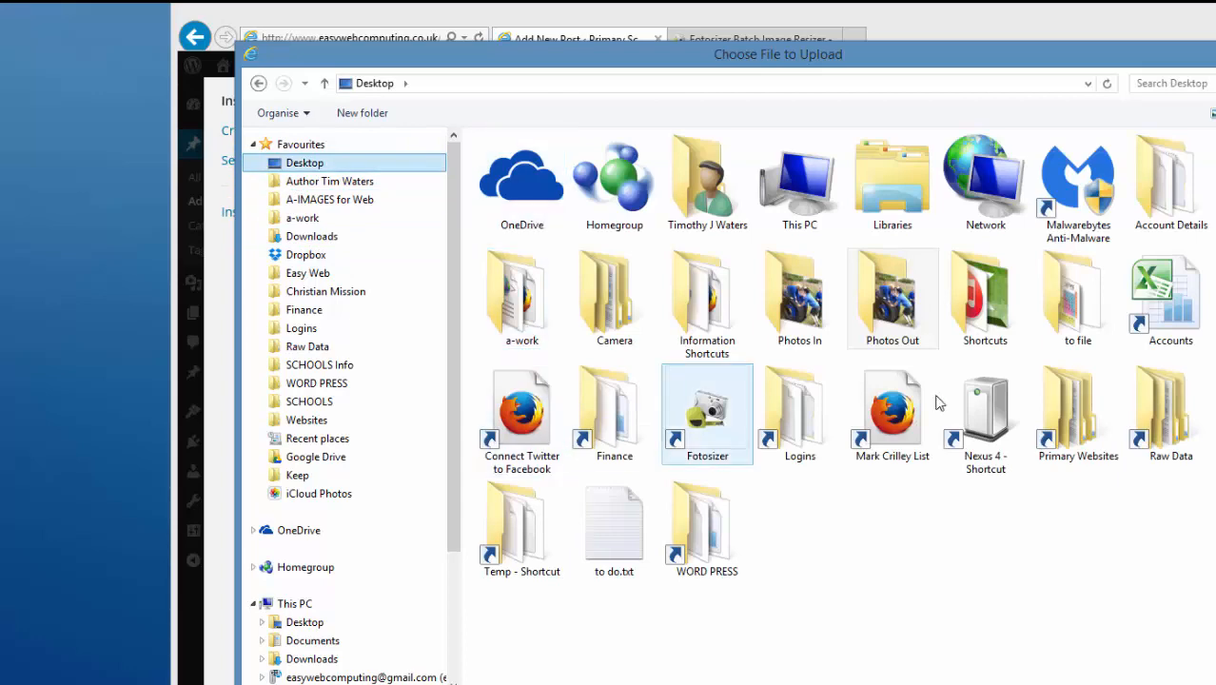
{"action": "left_click", "coordinate": [895, 303]}
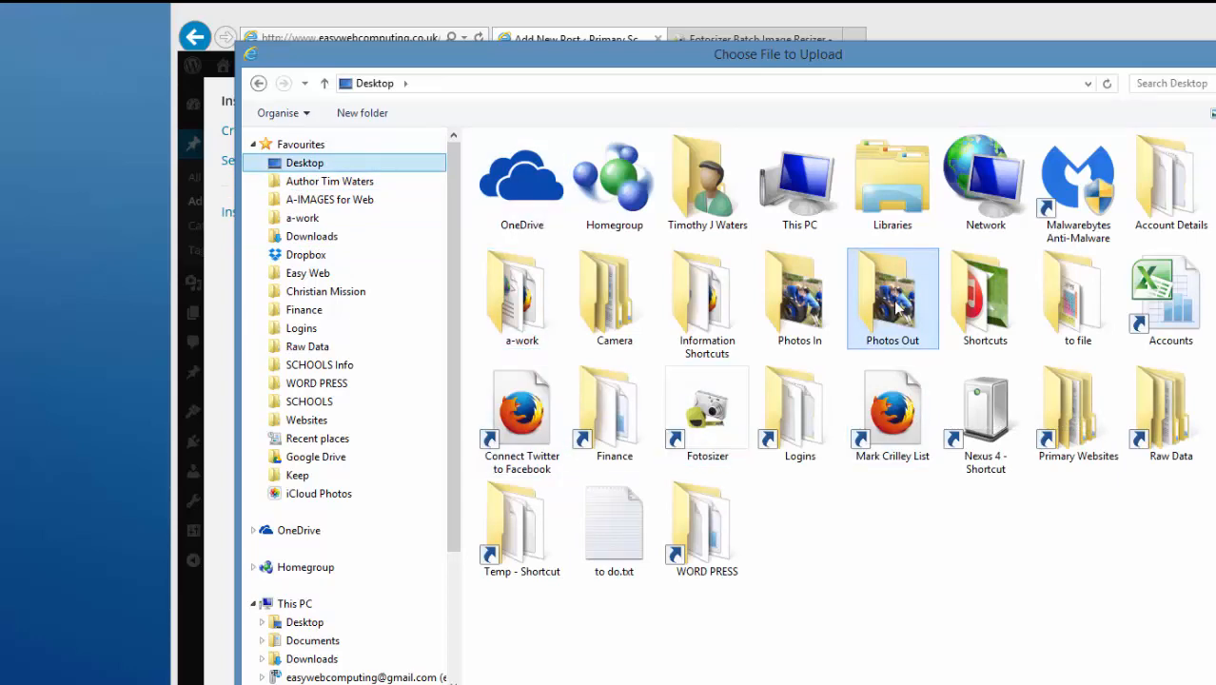
{"action": "double_click", "coordinate": [894, 303]}
Show the folder's files as large icons, then upload Playtime Tyre 2015 001.jpg and insert it into the post
{"action": "left_click", "coordinate": [488, 148]}
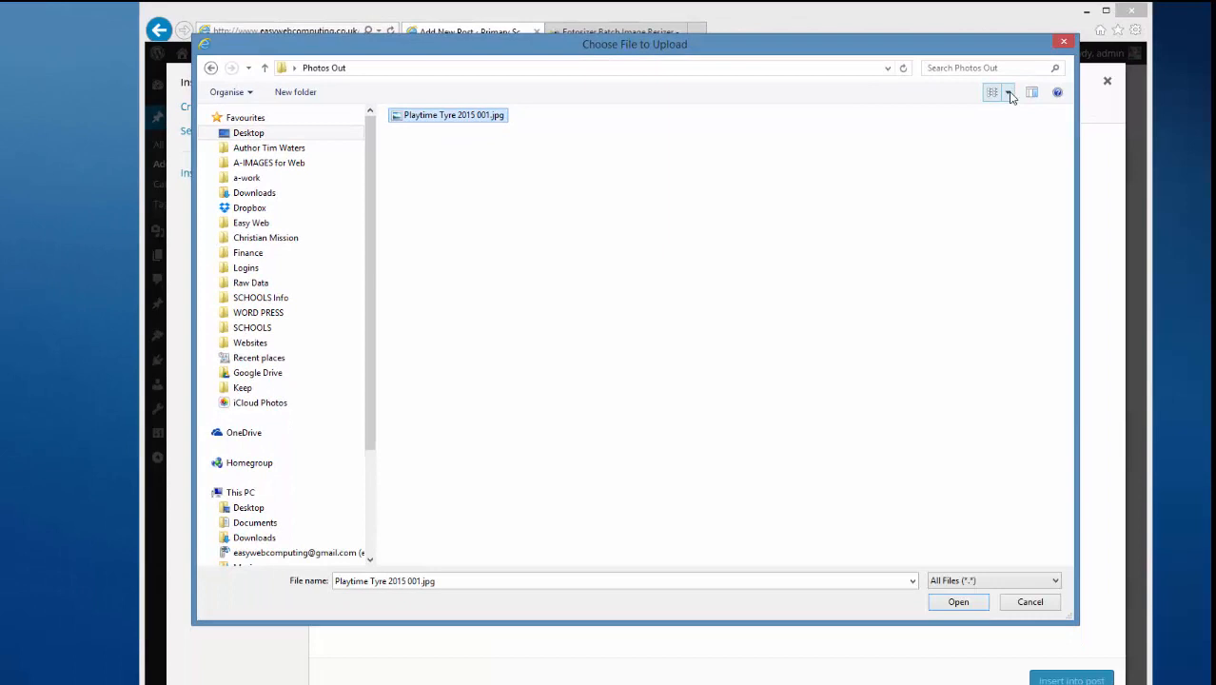
{"action": "left_click", "coordinate": [1010, 93]}
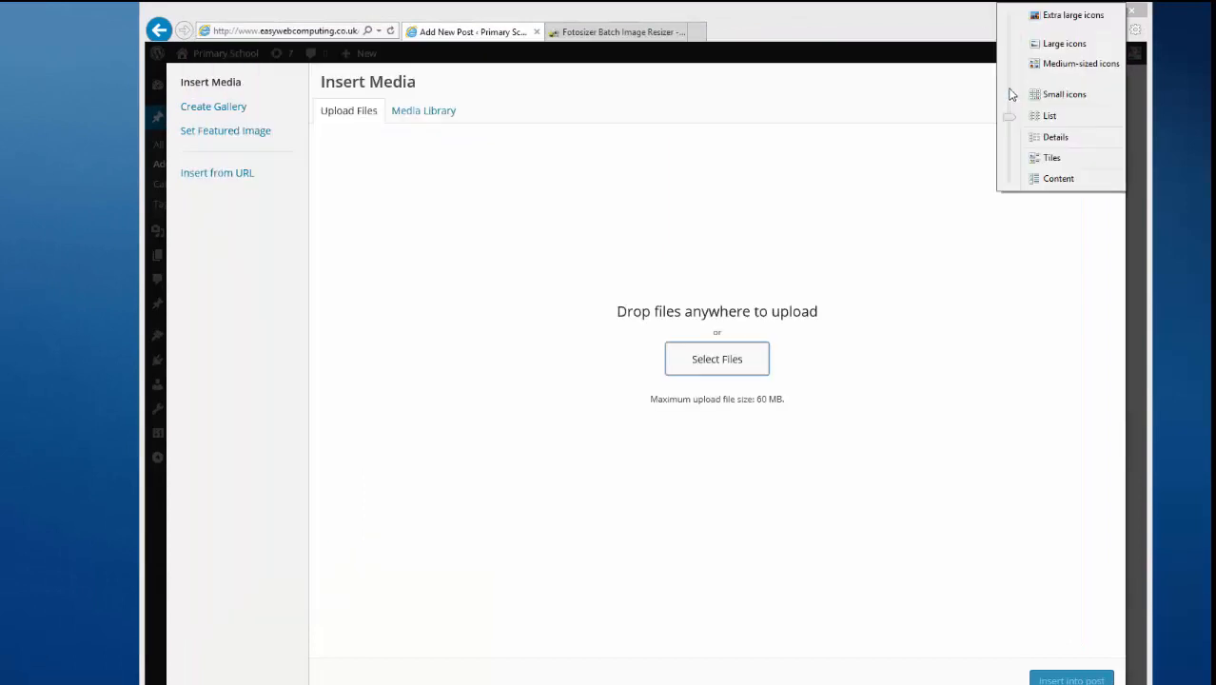
{"action": "left_click", "coordinate": [1031, 44]}
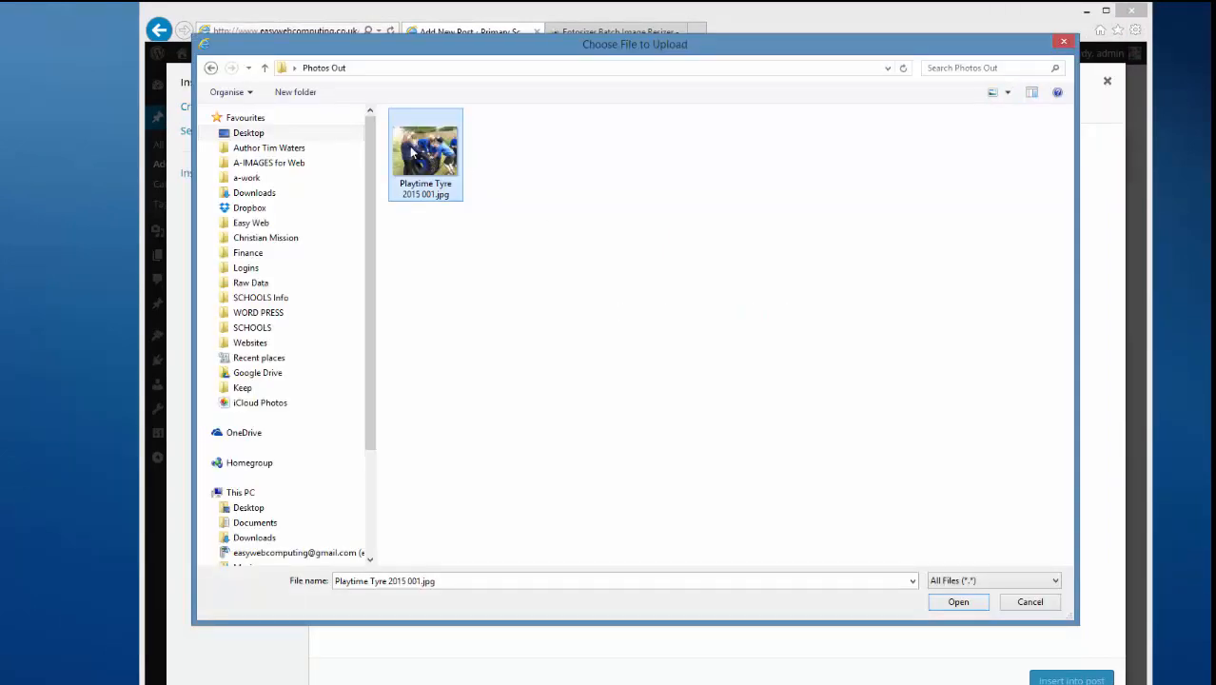
{"action": "left_click", "coordinate": [958, 603]}
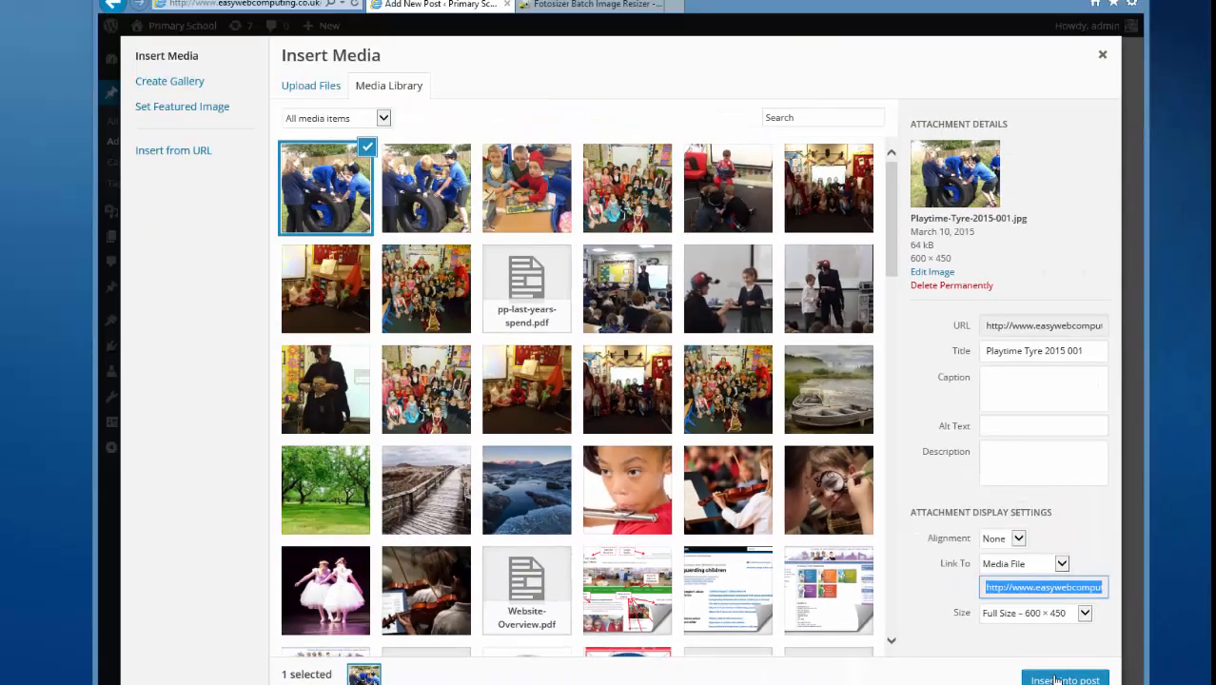
{"action": "left_click", "coordinate": [1058, 680]}
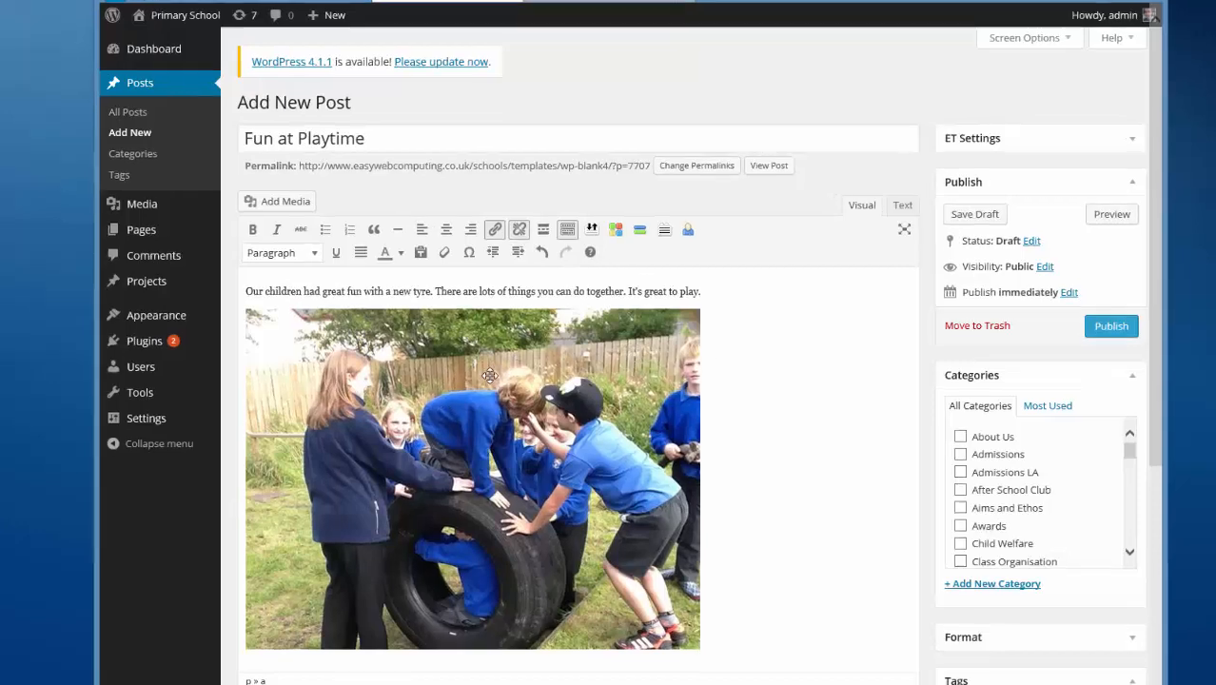
Open the inserted photo's link settings and examine the full destination URL
{"action": "left_click", "coordinate": [490, 375]}
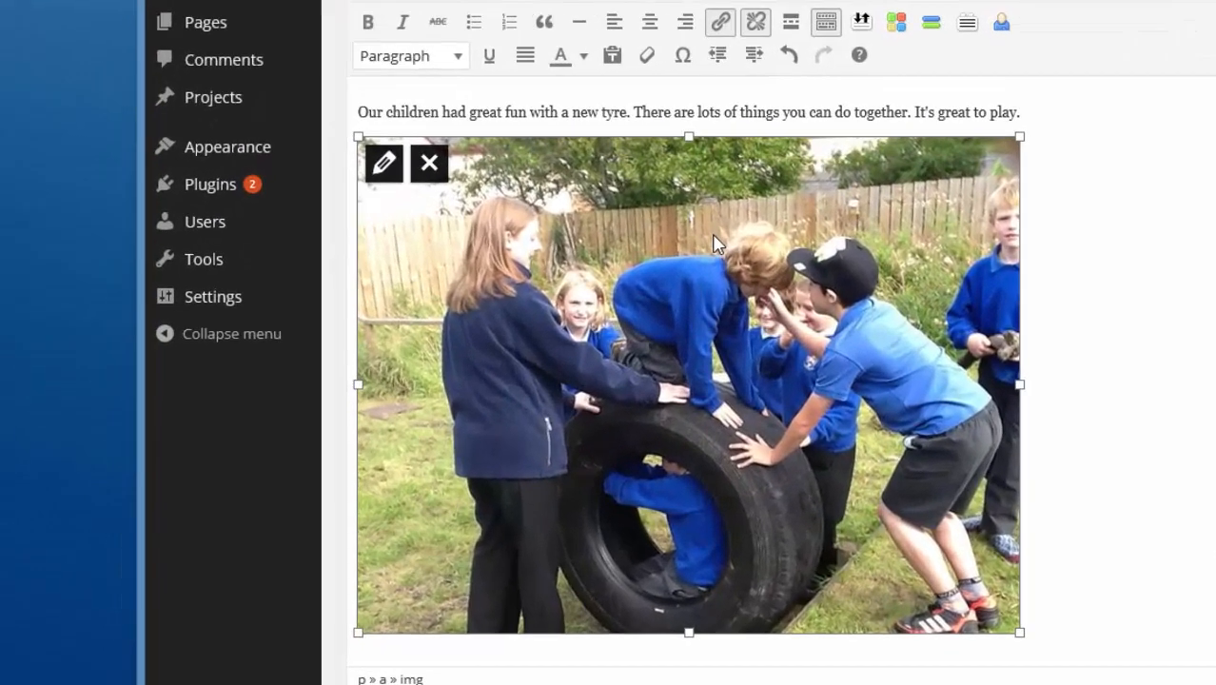
{"action": "left_click", "coordinate": [725, 38]}
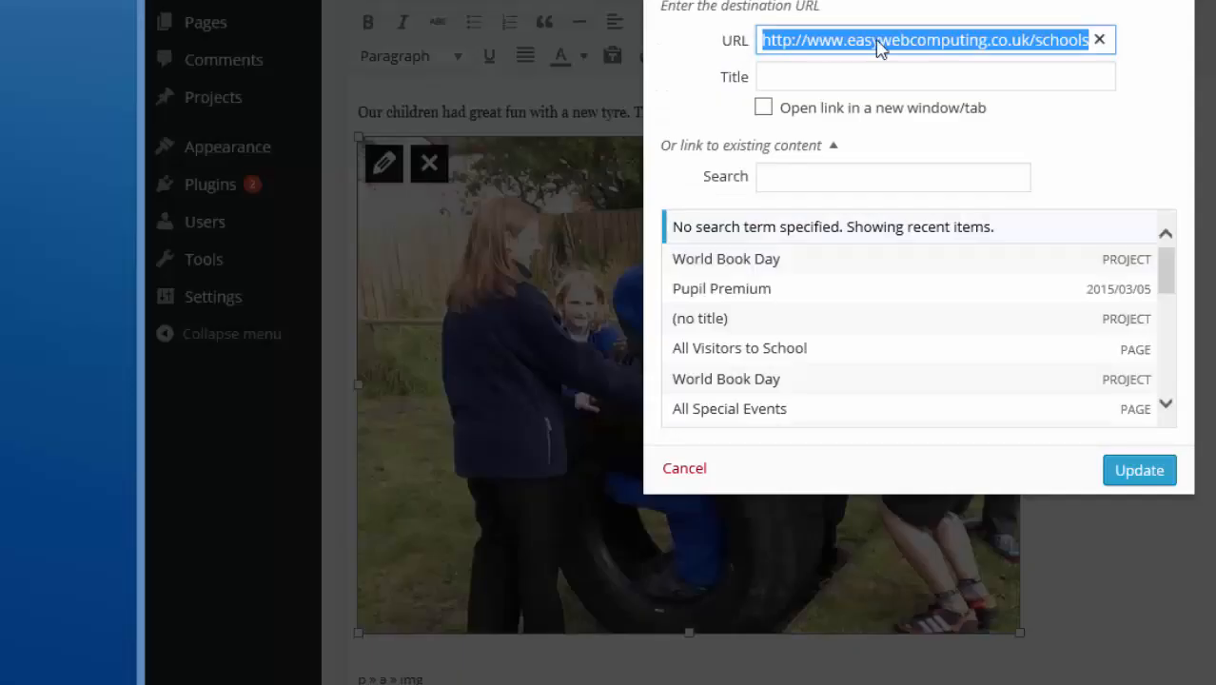
{"action": "left_click", "coordinate": [948, 36]}
{"action": "triple_click", "coordinate": [945, 35]}
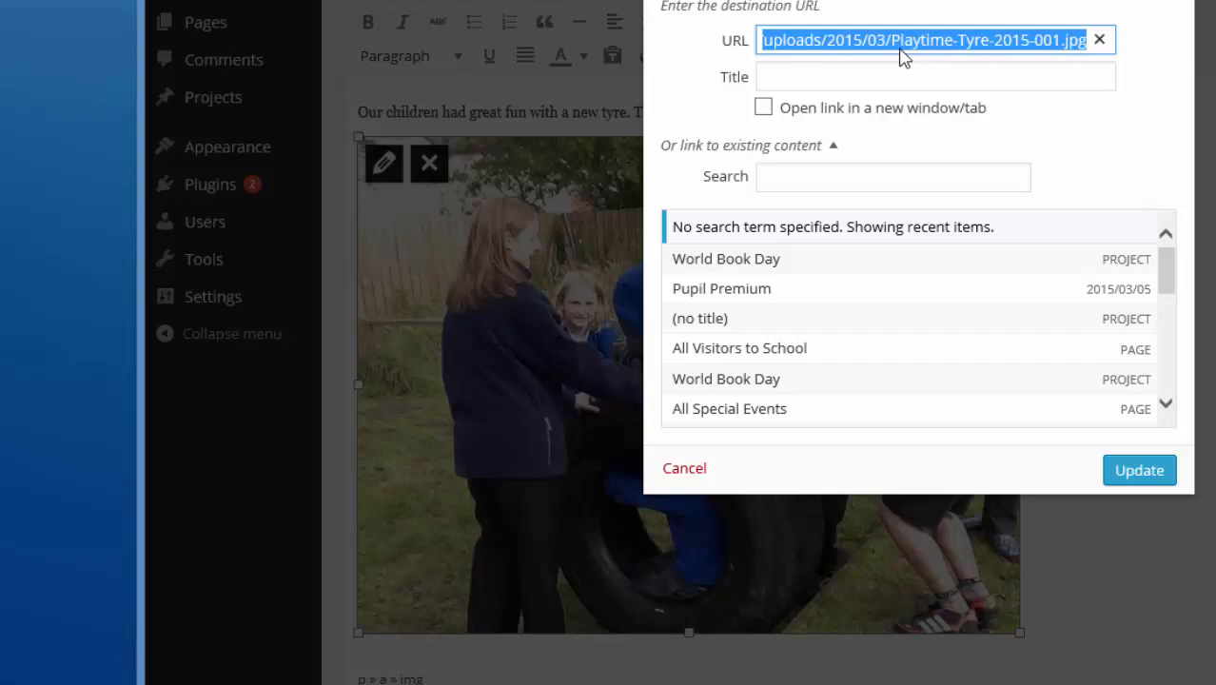
{"action": "left_click", "coordinate": [1054, 39]}
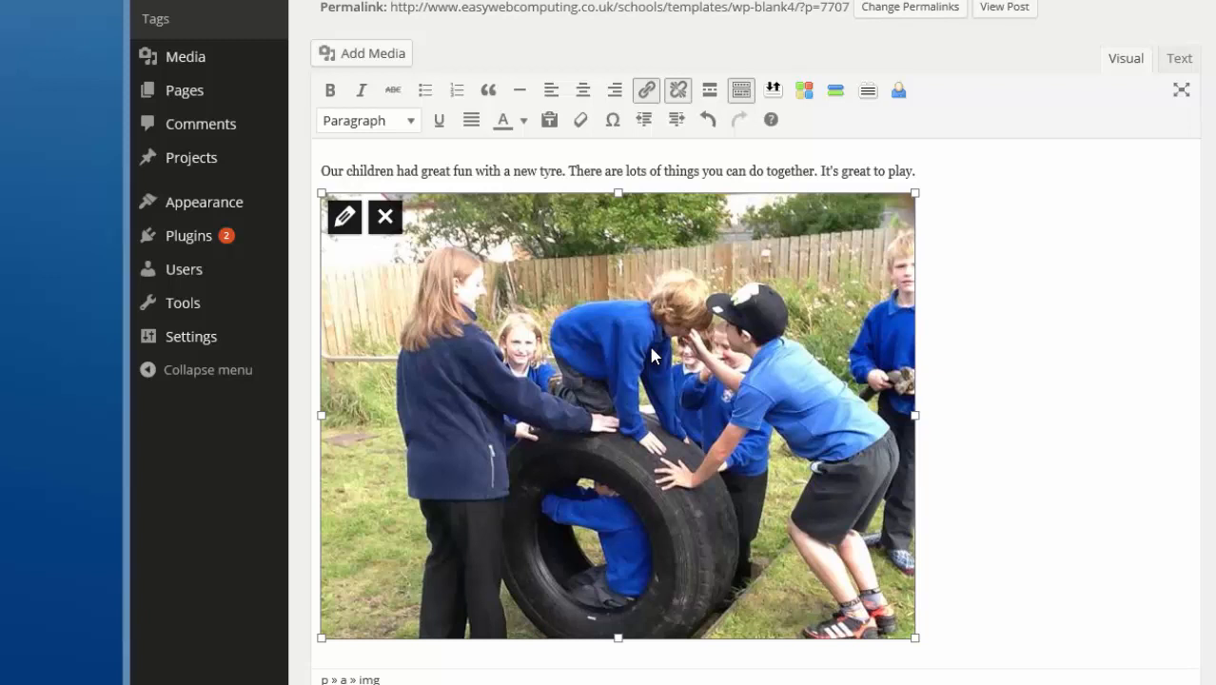
Remove the link from the tyre photo in the post
{"action": "left_click", "coordinate": [994, 312]}
{"action": "left_click", "coordinate": [700, 328]}
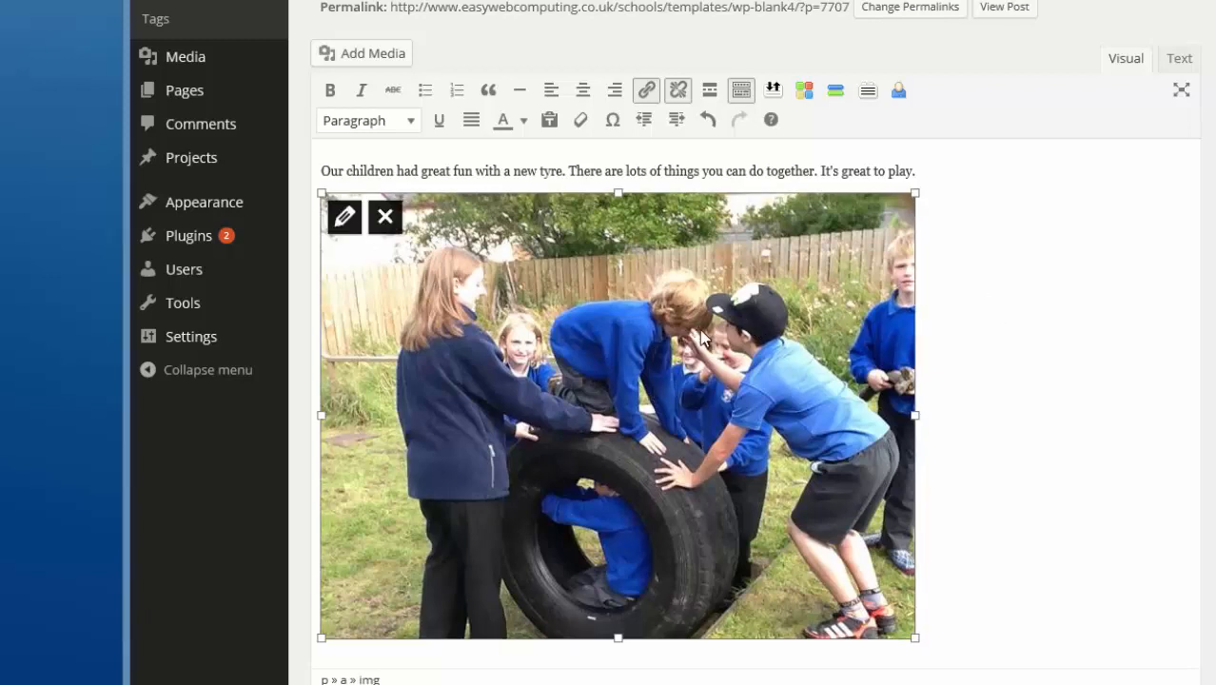
{"action": "left_click", "coordinate": [680, 92]}
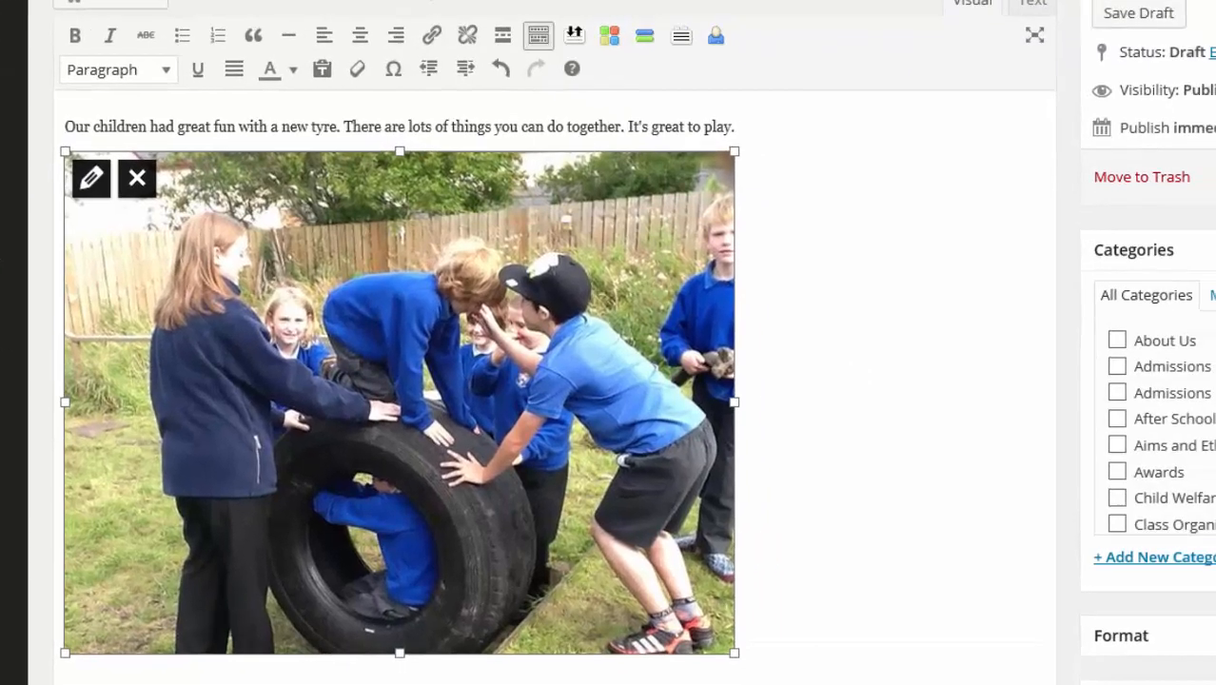
Assign the post to the General Blog and PTA categories
{"action": "left_click_drag", "start_coordinate": [1181, 326], "coordinate": [1116, 367]}
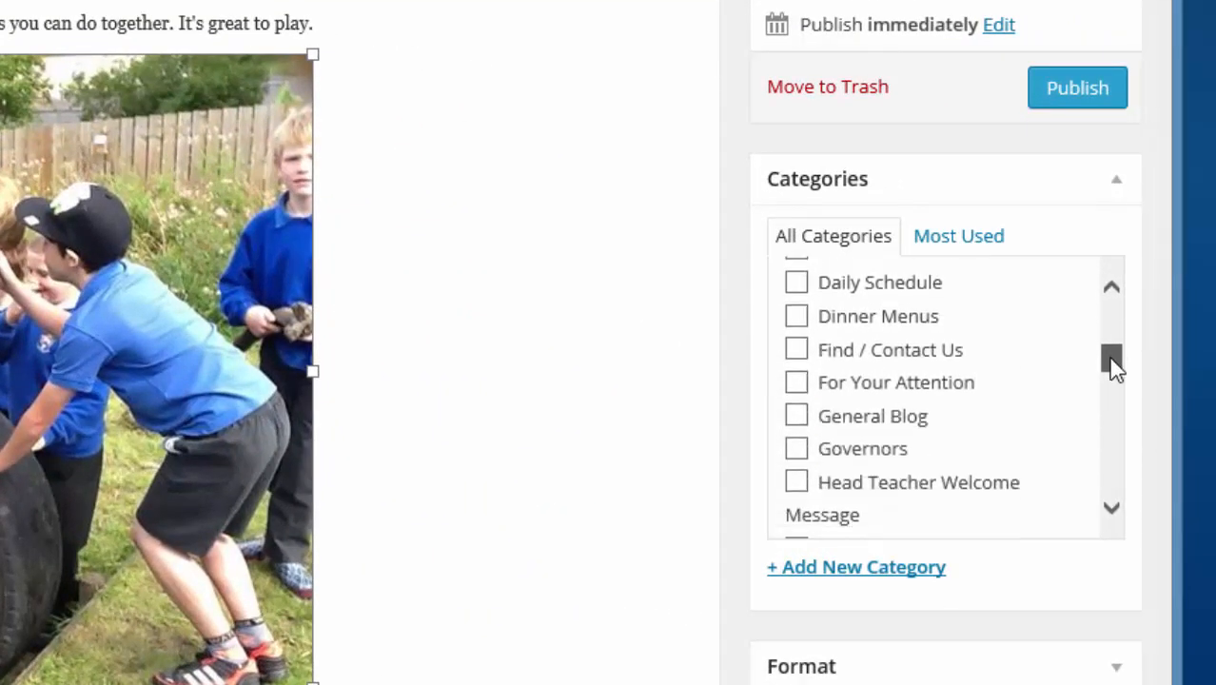
{"action": "left_click", "coordinate": [806, 421]}
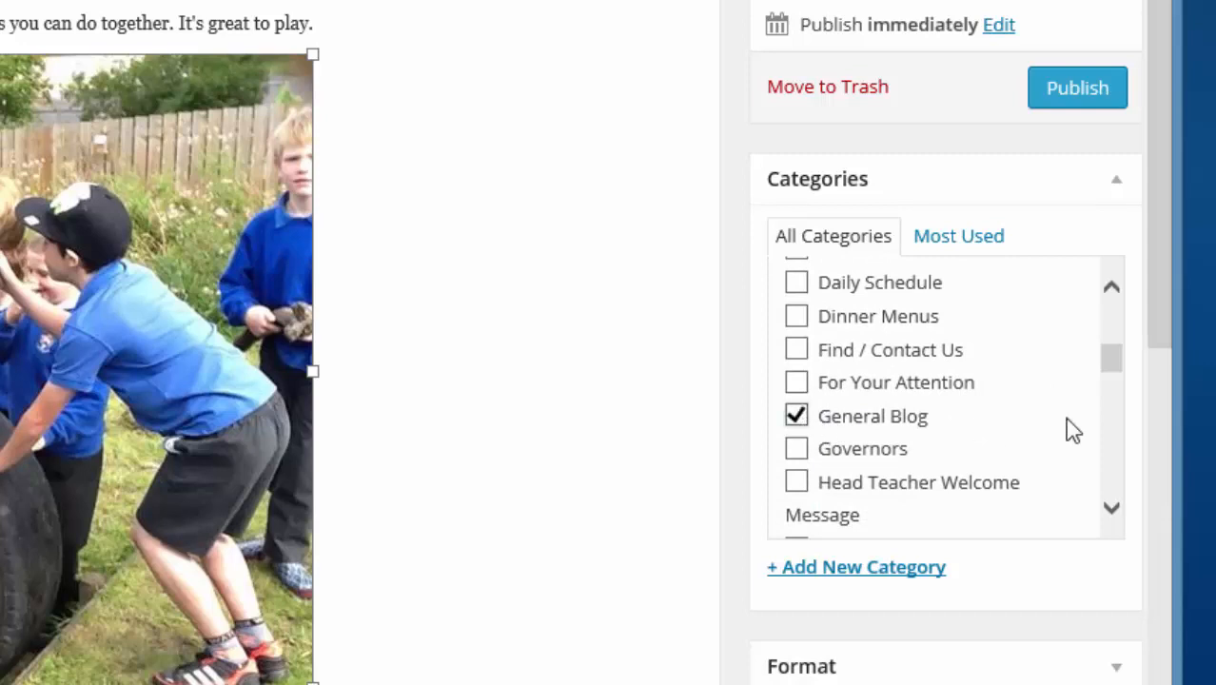
{"action": "left_click_drag", "start_coordinate": [1111, 367], "coordinate": [1115, 423]}
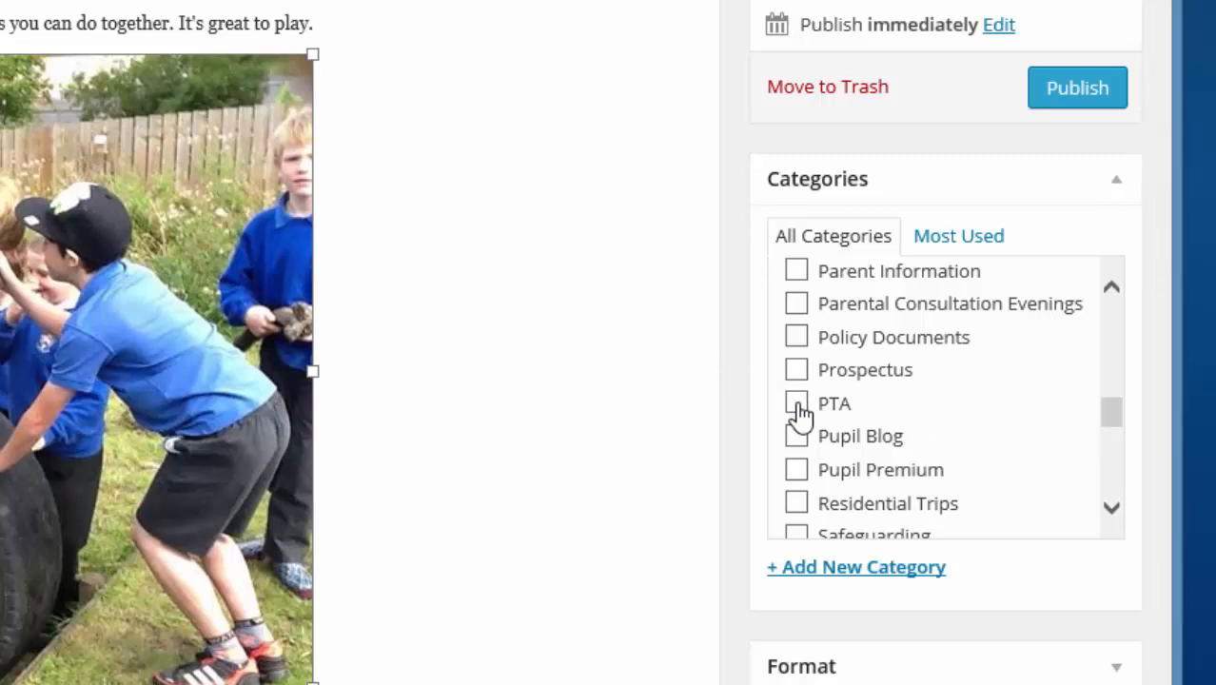
{"action": "left_click", "coordinate": [799, 405]}
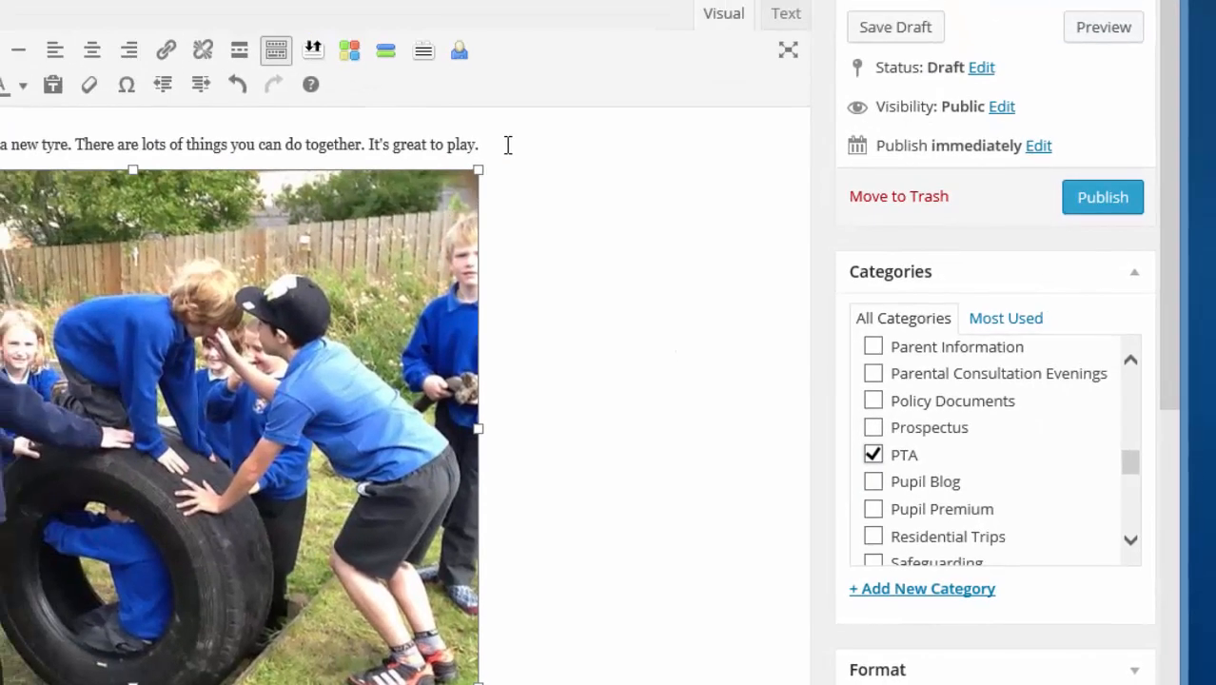
Add the sentence "Thanks to the PTA for getting us the funding." to the end of the text above the photo
{"action": "left_click", "coordinate": [508, 144]}
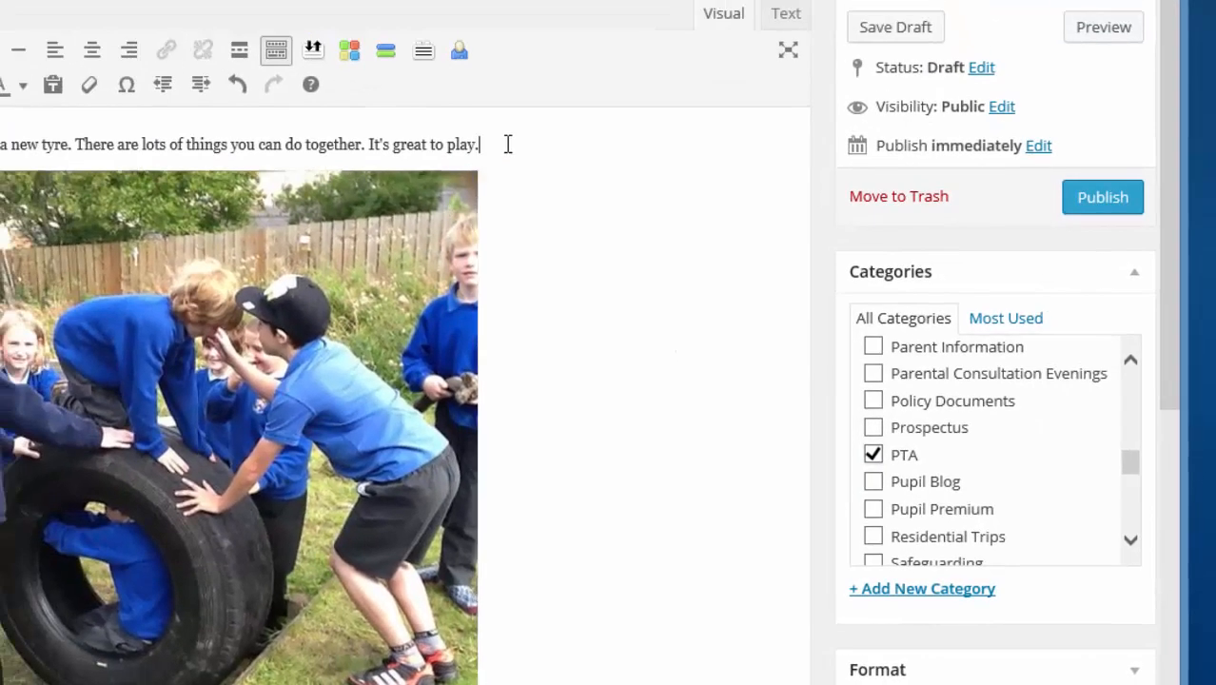
{"action": "type", "text": "Thanks to the "}
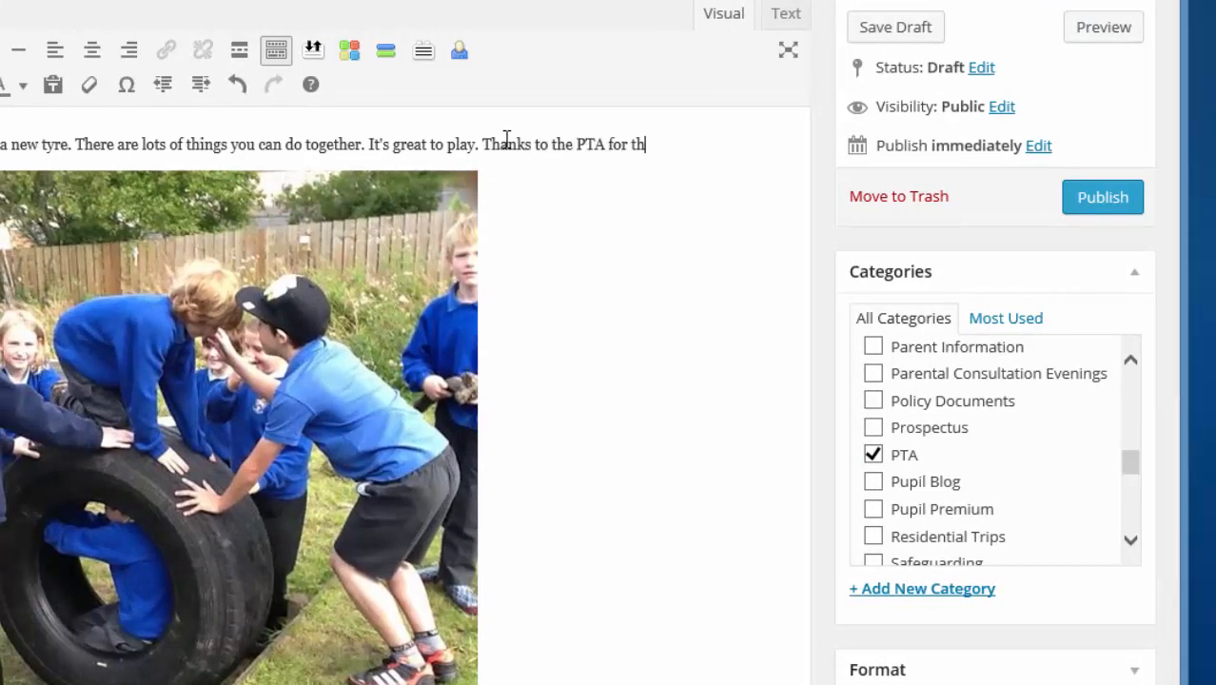
{"action": "type", "text": "PTA for tetting us the fu"}
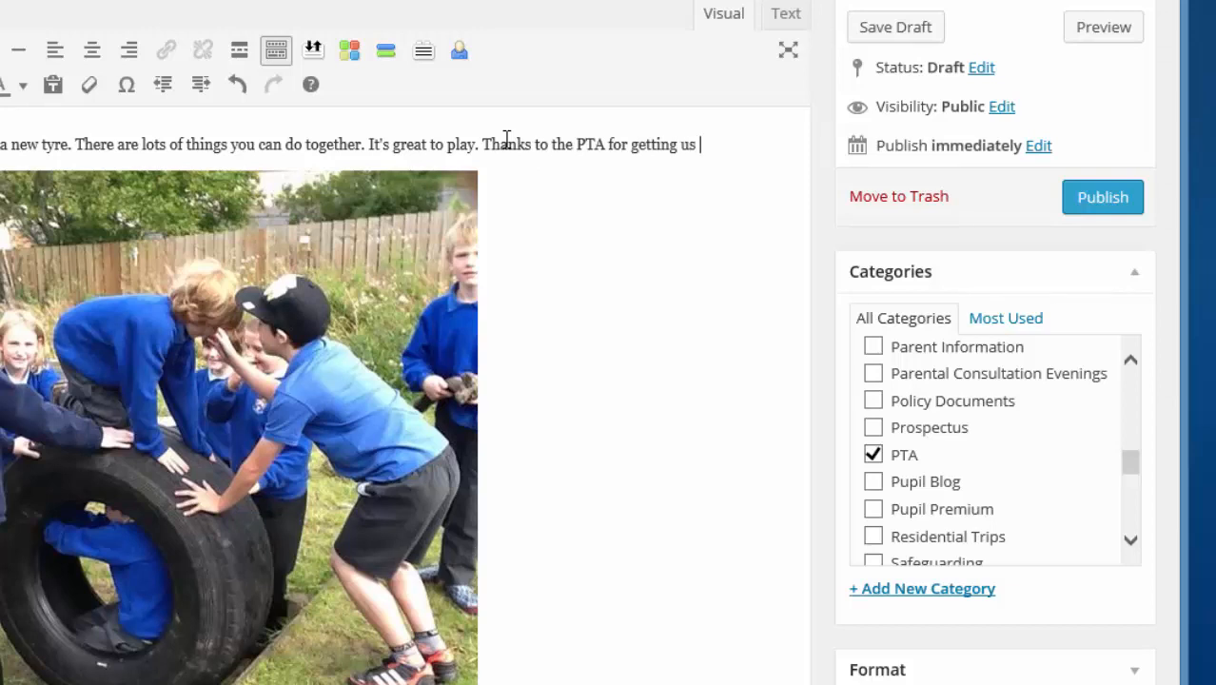
{"action": "type", "text": "nding"}
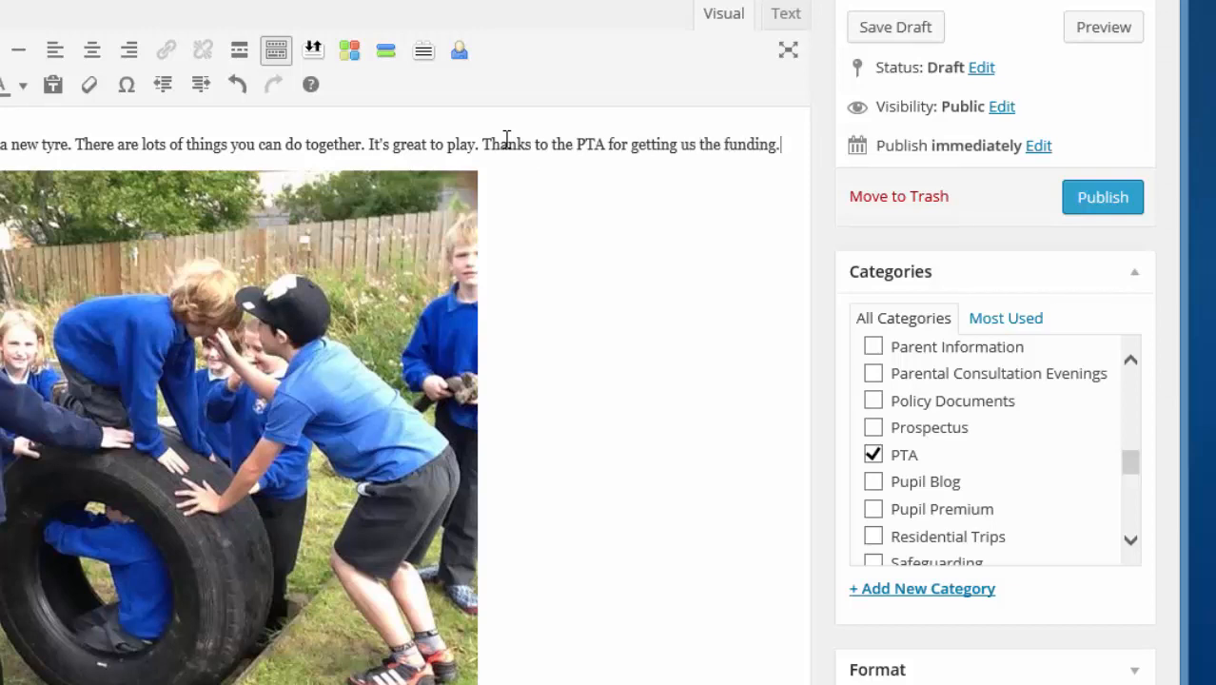
{"action": "type", "text": "."}
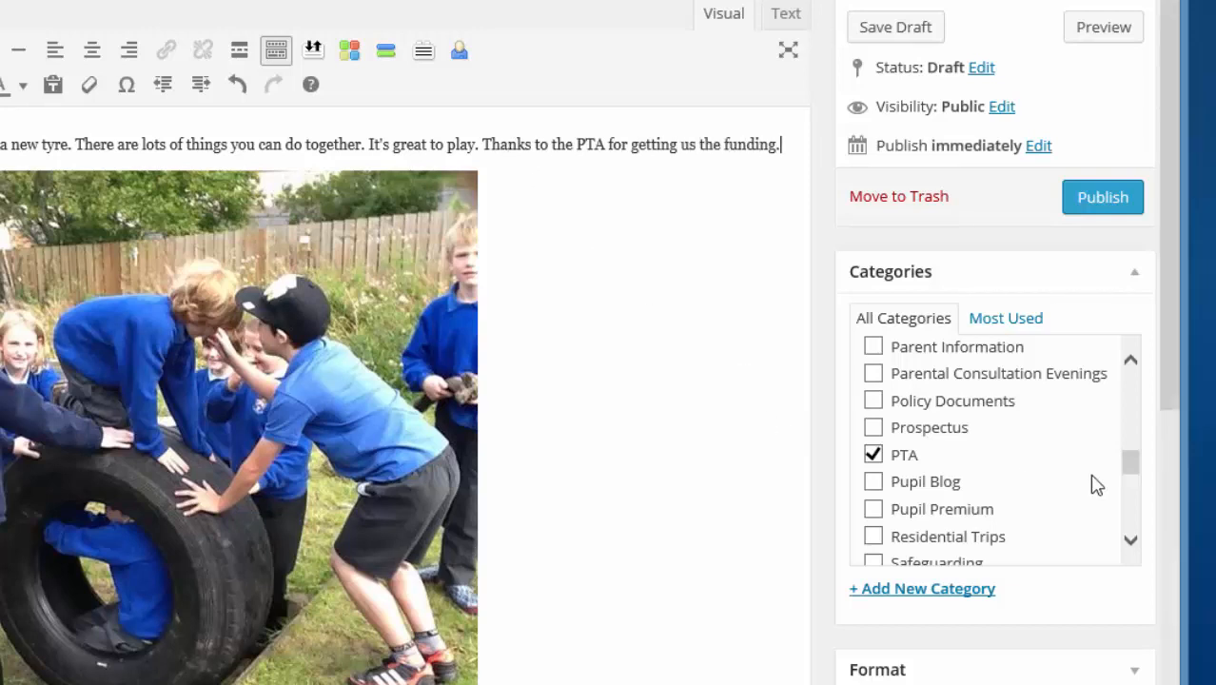
Review the selected categories and publish the post
{"action": "left_click_drag", "start_coordinate": [1128, 478], "coordinate": [1130, 427]}
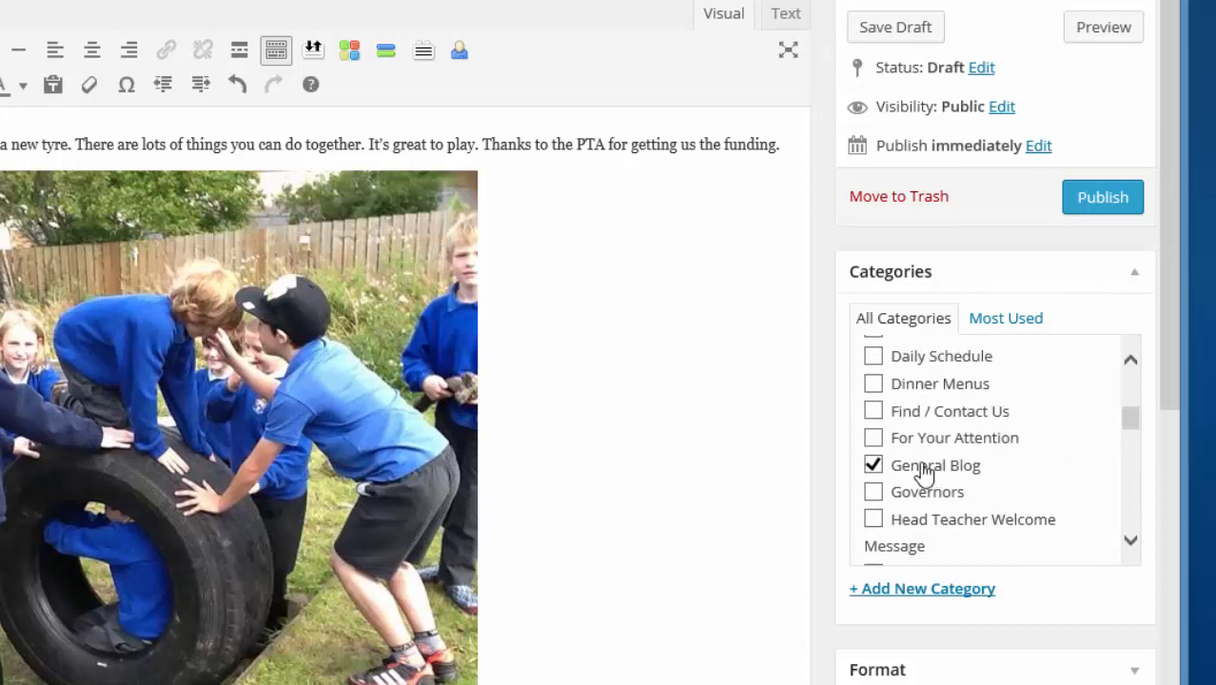
{"action": "left_click_drag", "start_coordinate": [1130, 423], "coordinate": [1135, 387]}
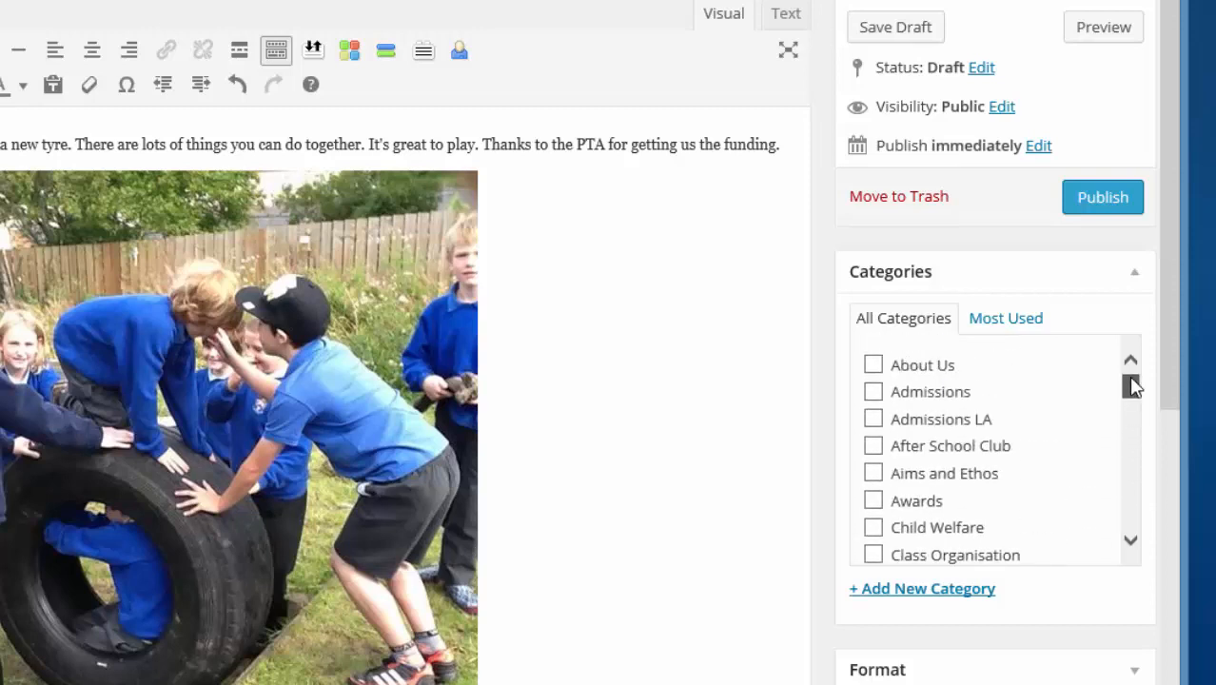
{"action": "left_click", "coordinate": [1099, 211]}
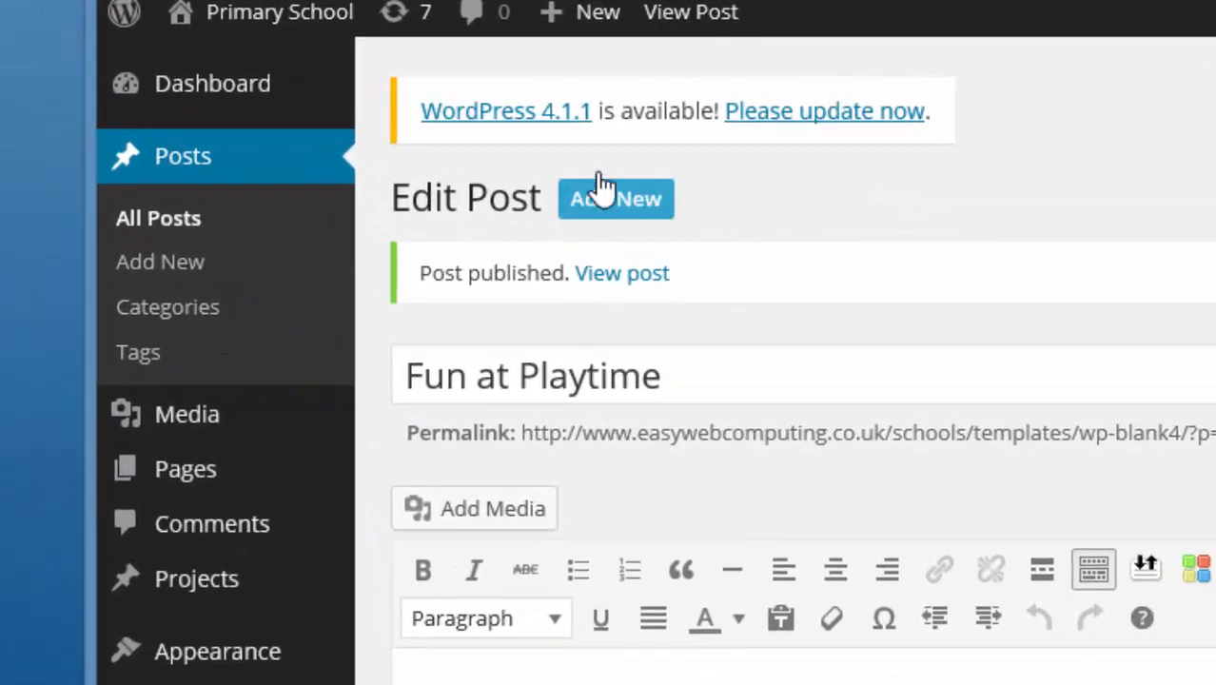
Visit the live school site and check the Fun at Playtime post in the home page's School Life Blog Feed
{"action": "mouse_move", "coordinate": [310, 21]}
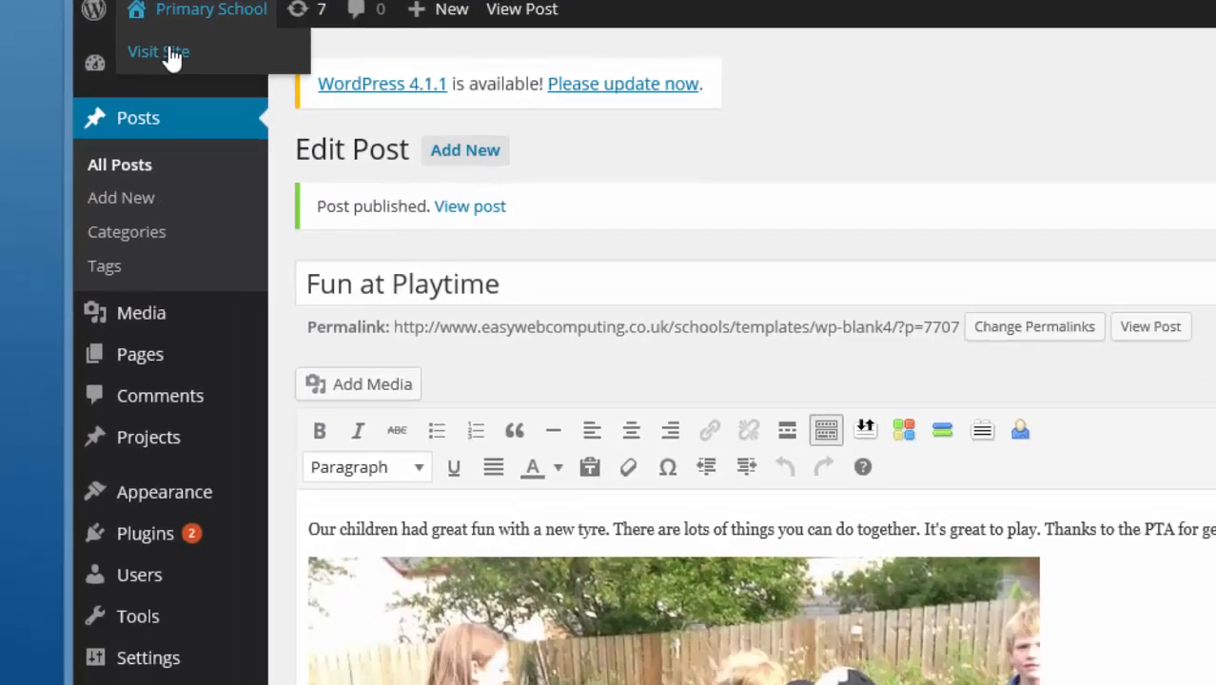
{"action": "left_click", "coordinate": [226, 74]}
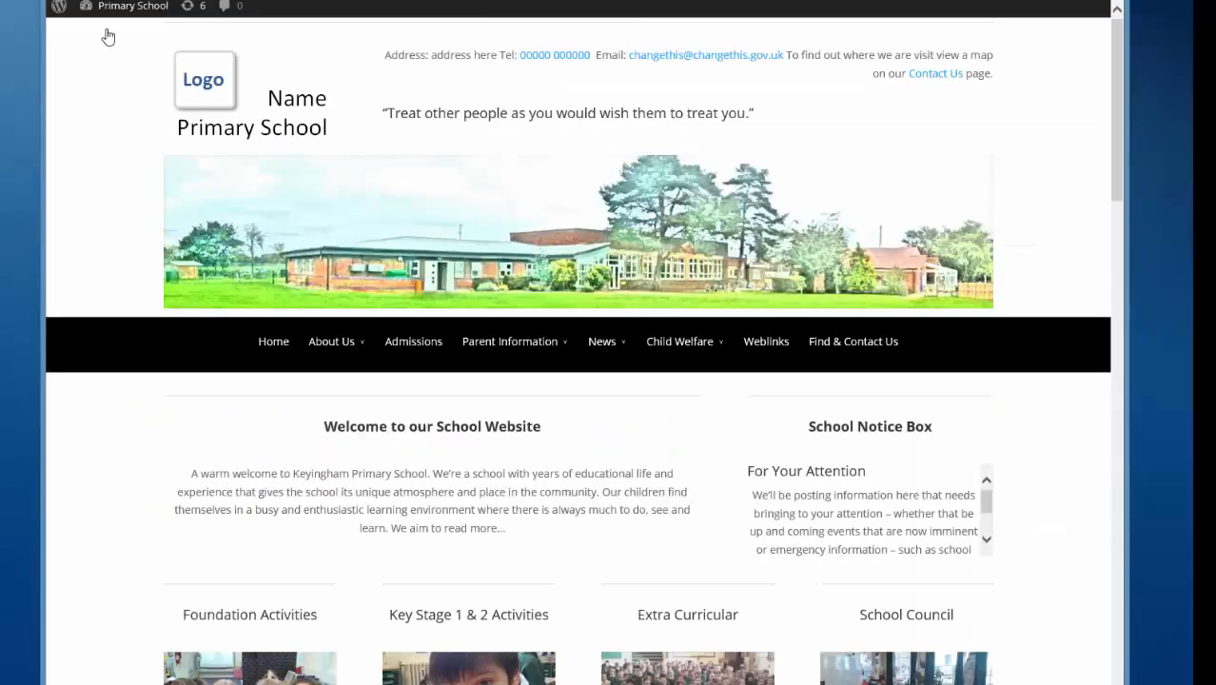
{"action": "scroll", "coordinate": [1046, 337], "scroll_direction": "down", "scroll_amount": 10}
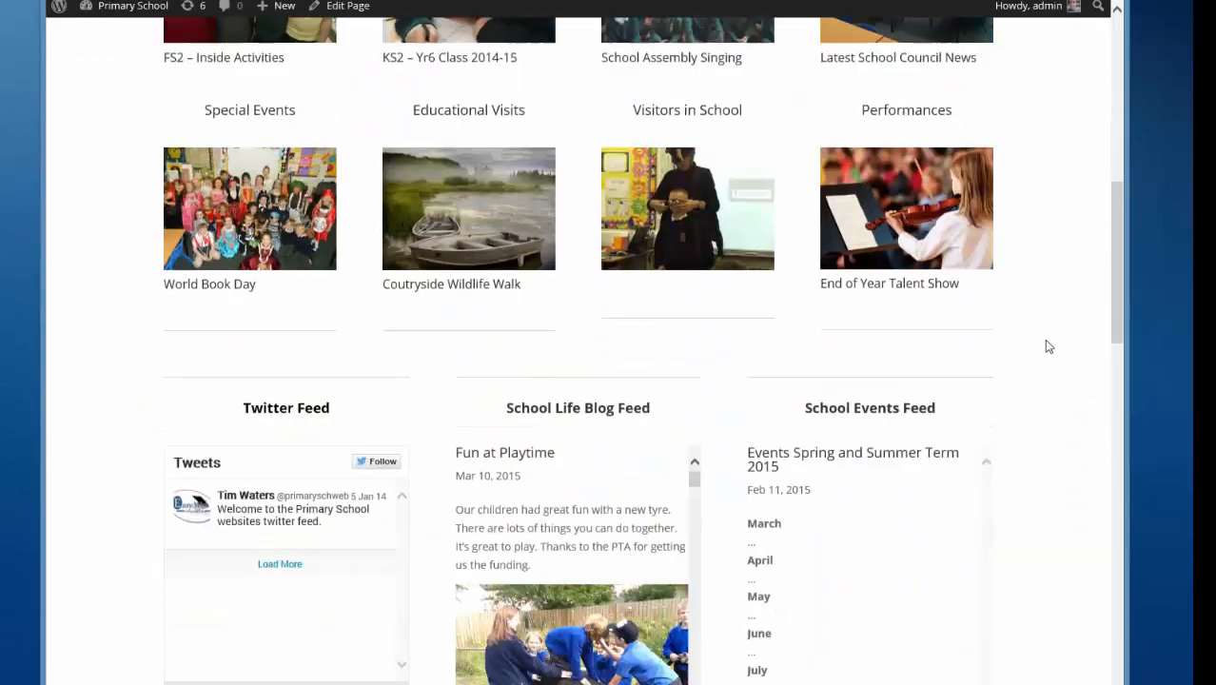
{"action": "scroll", "coordinate": [1045, 347], "scroll_direction": "down", "scroll_amount": 1}
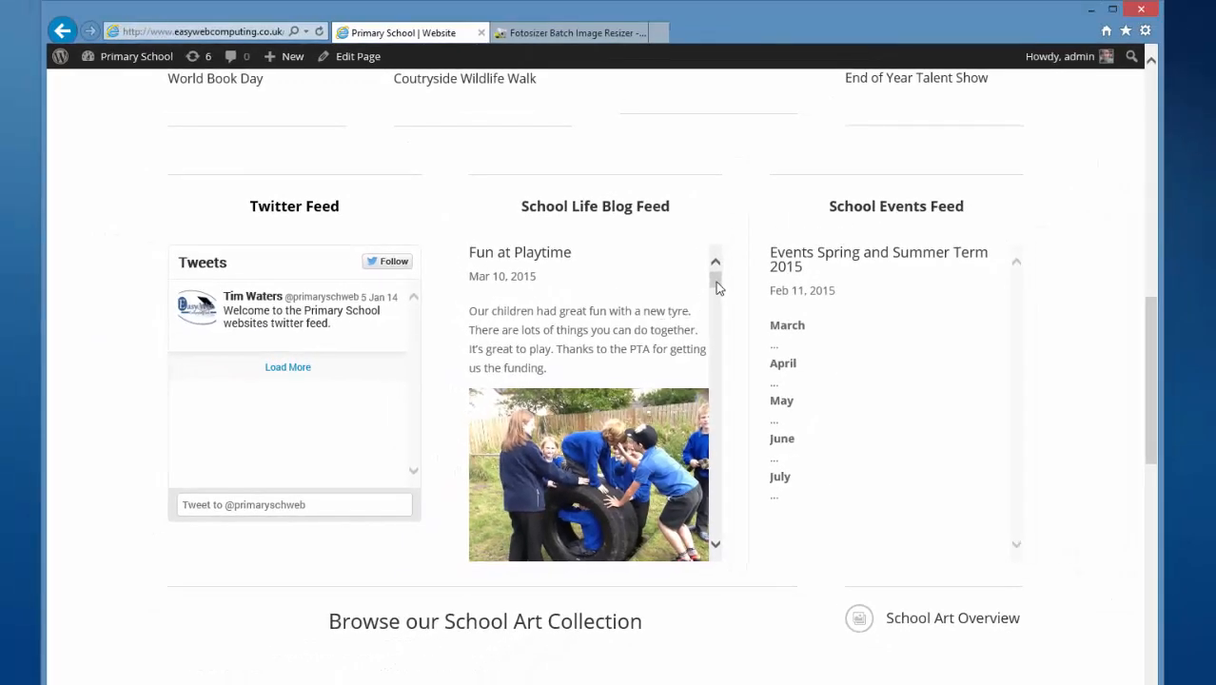
{"action": "left_click_drag", "start_coordinate": [723, 249], "coordinate": [715, 274]}
{"action": "scroll", "coordinate": [1095, 415], "scroll_direction": "up", "scroll_amount": 5}
{"action": "scroll", "coordinate": [1092, 411], "scroll_direction": "up", "scroll_amount": 3}
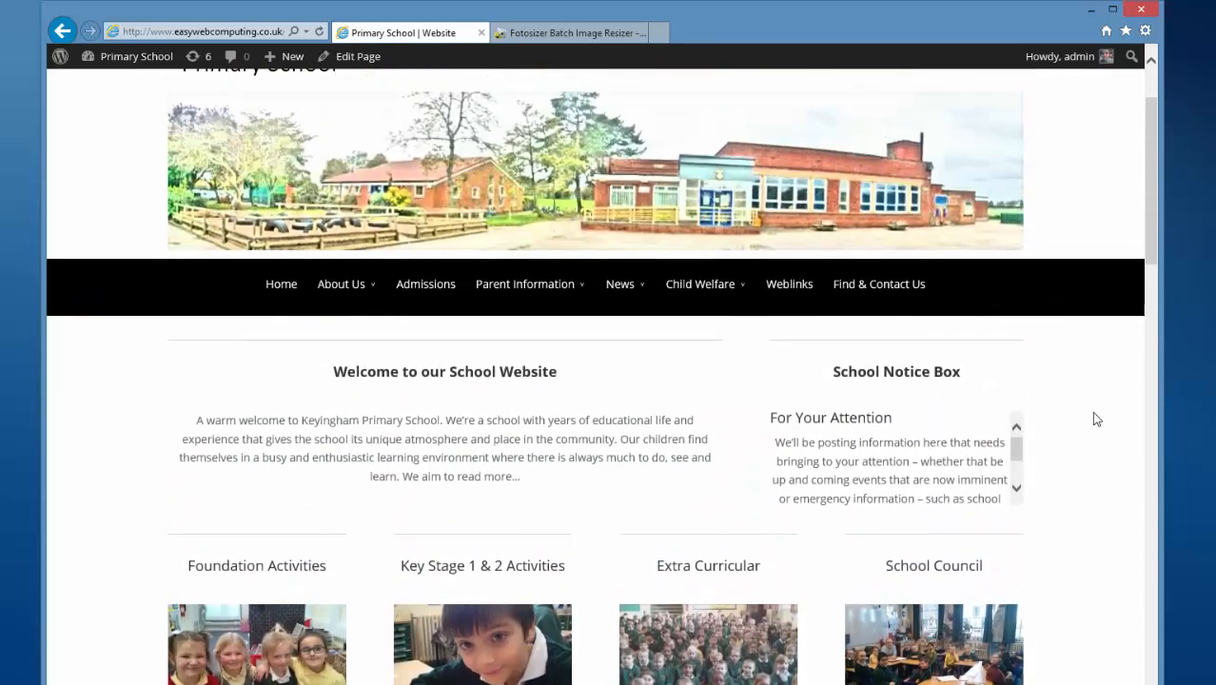
Check the Fun at Playtime post on the site's Blog page and PTA page
{"action": "mouse_move", "coordinate": [630, 302]}
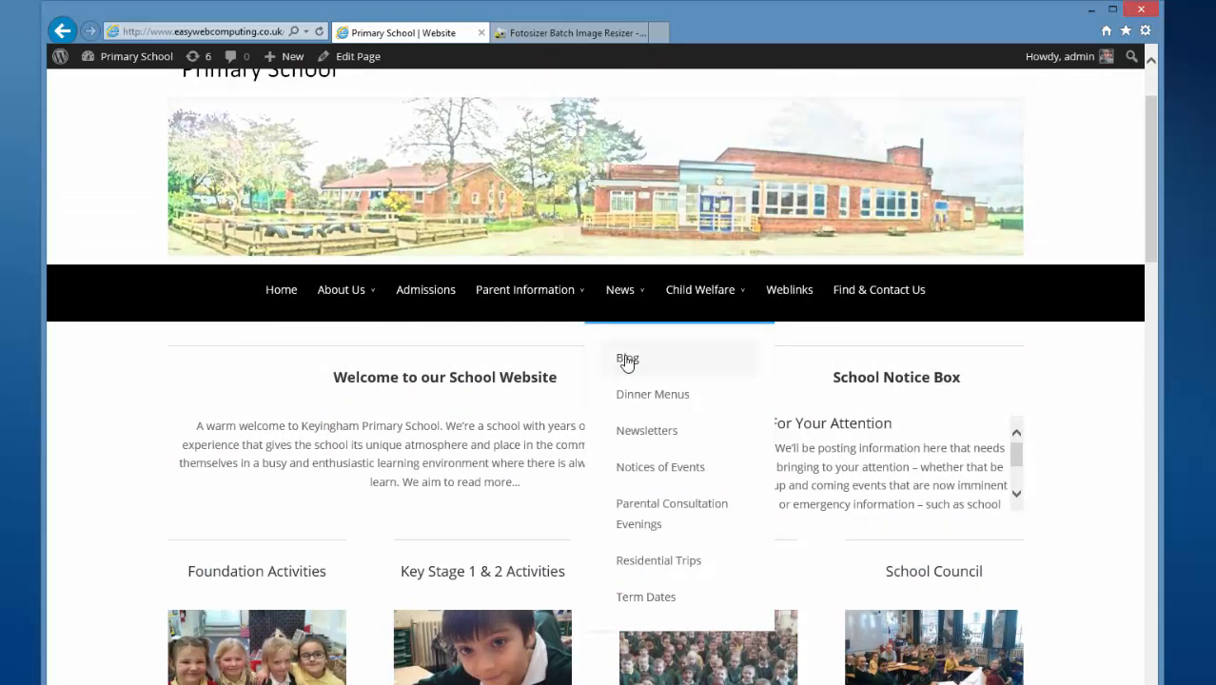
{"action": "left_click", "coordinate": [628, 358]}
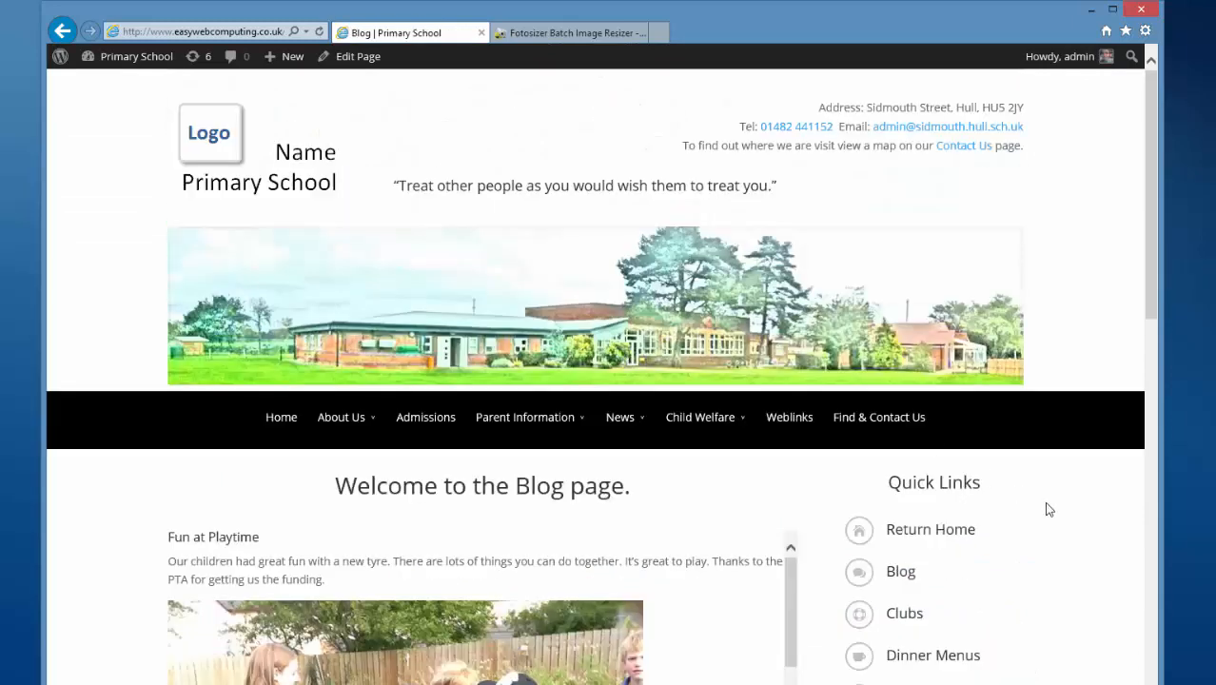
{"action": "scroll", "coordinate": [1044, 512], "scroll_direction": "down", "scroll_amount": 2}
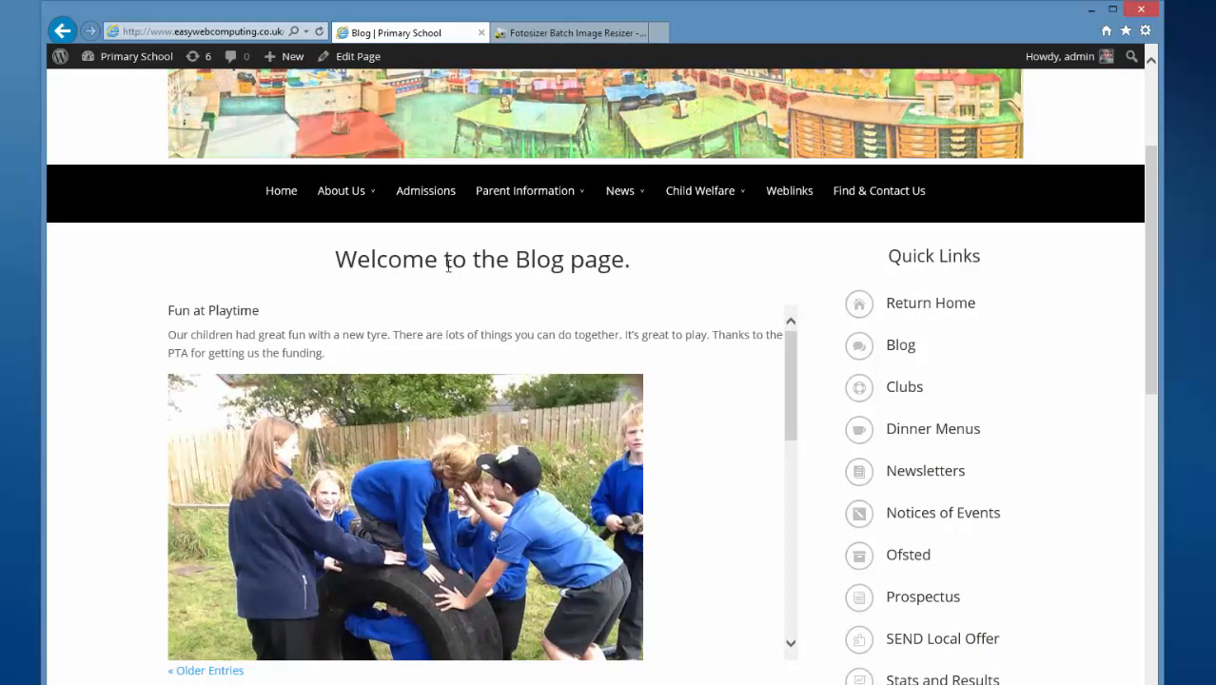
{"action": "mouse_move", "coordinate": [353, 205]}
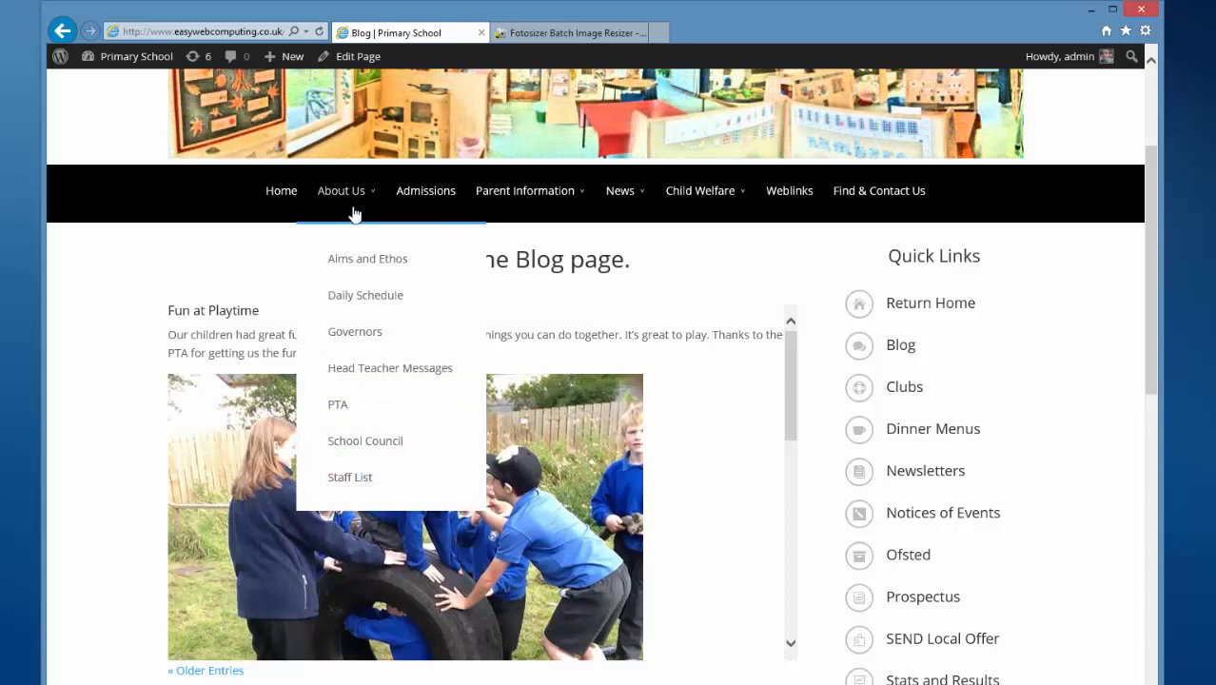
{"action": "left_click", "coordinate": [334, 411]}
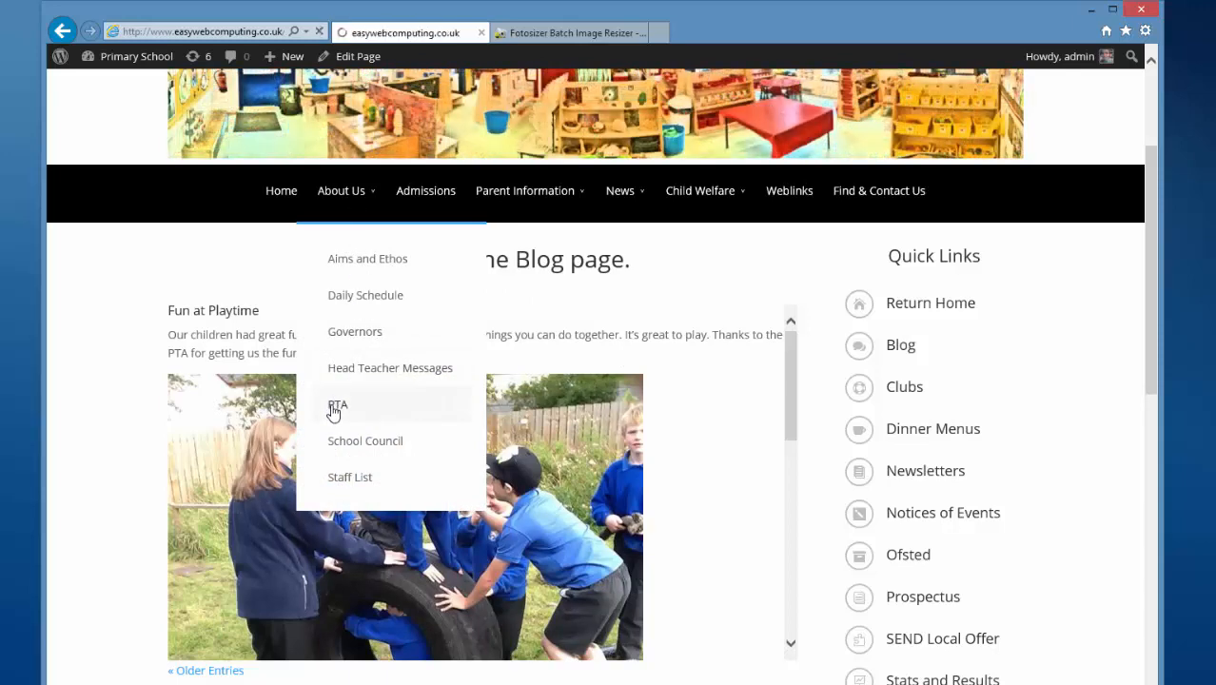
{"action": "scroll", "coordinate": [666, 522], "scroll_direction": "down", "scroll_amount": 3}
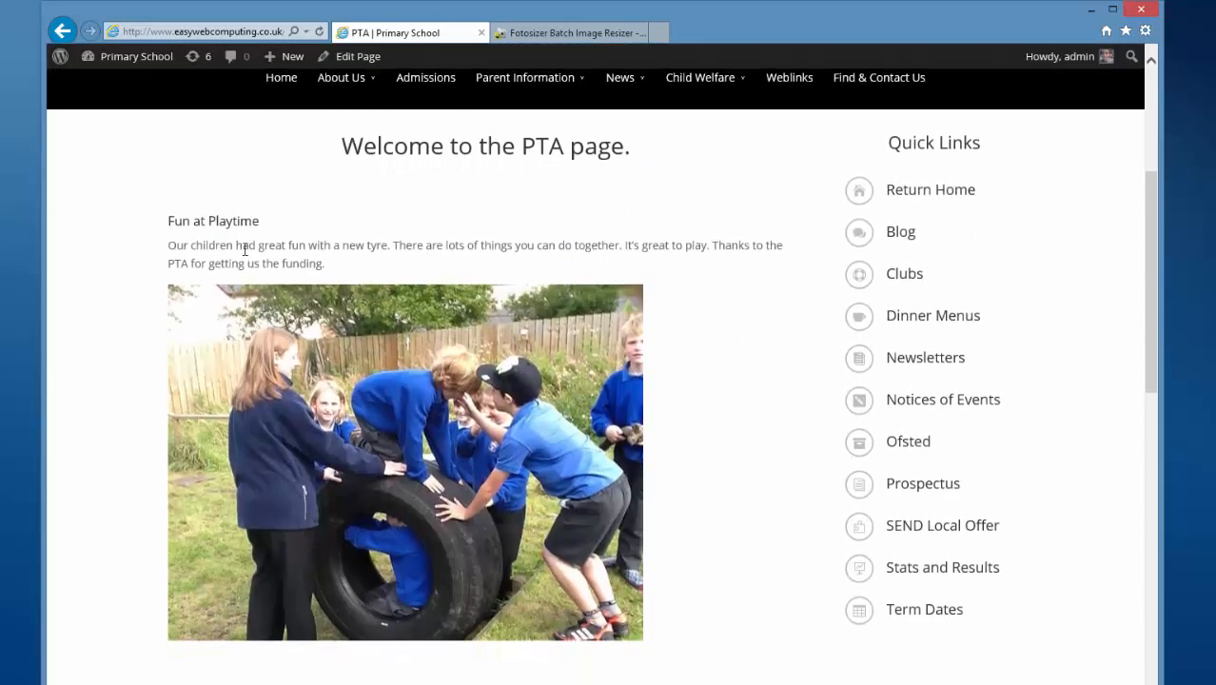
{"action": "scroll", "coordinate": [514, 424], "scroll_direction": "up", "scroll_amount": 3}
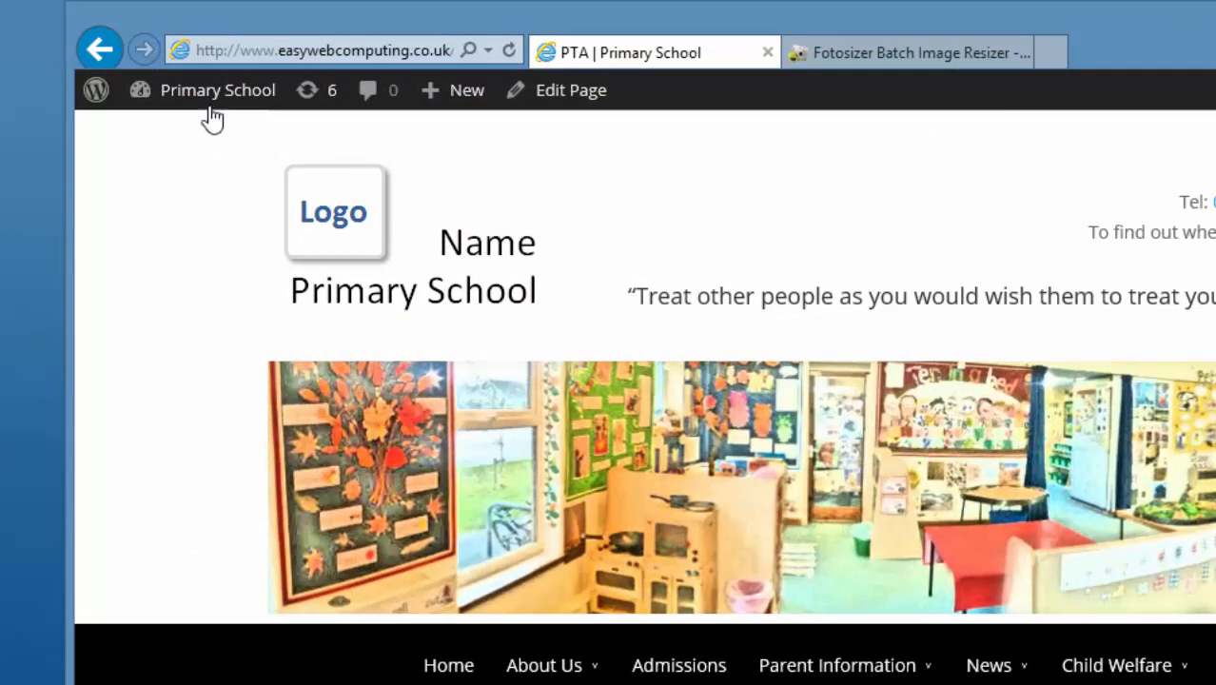
Return to the site's dashboard and open the Fun at Playtime post for editing from the list of all posts
{"action": "mouse_move", "coordinate": [188, 88]}
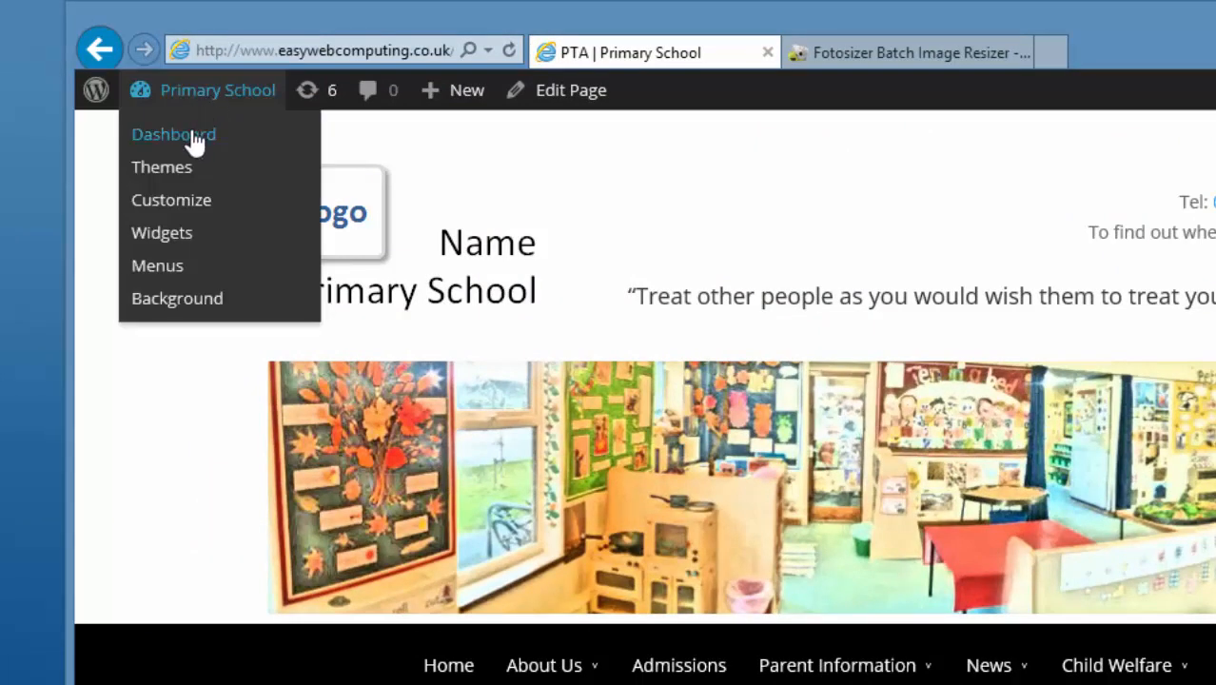
{"action": "left_click", "coordinate": [194, 139]}
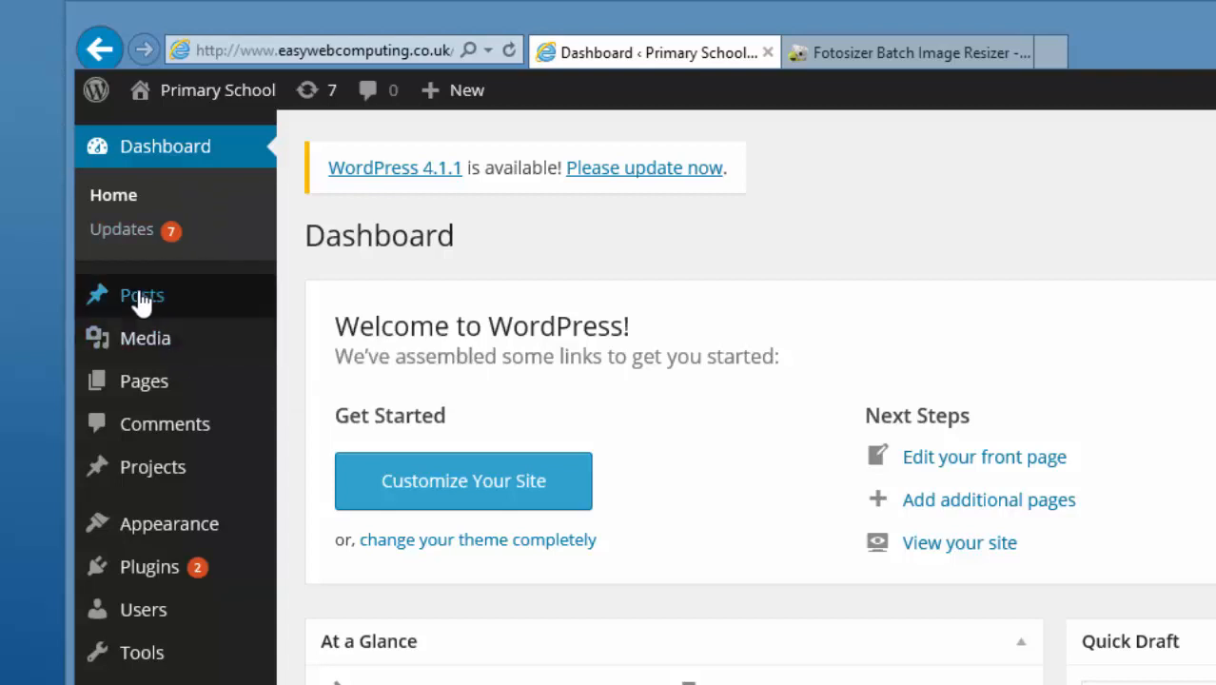
{"action": "mouse_move", "coordinate": [136, 299]}
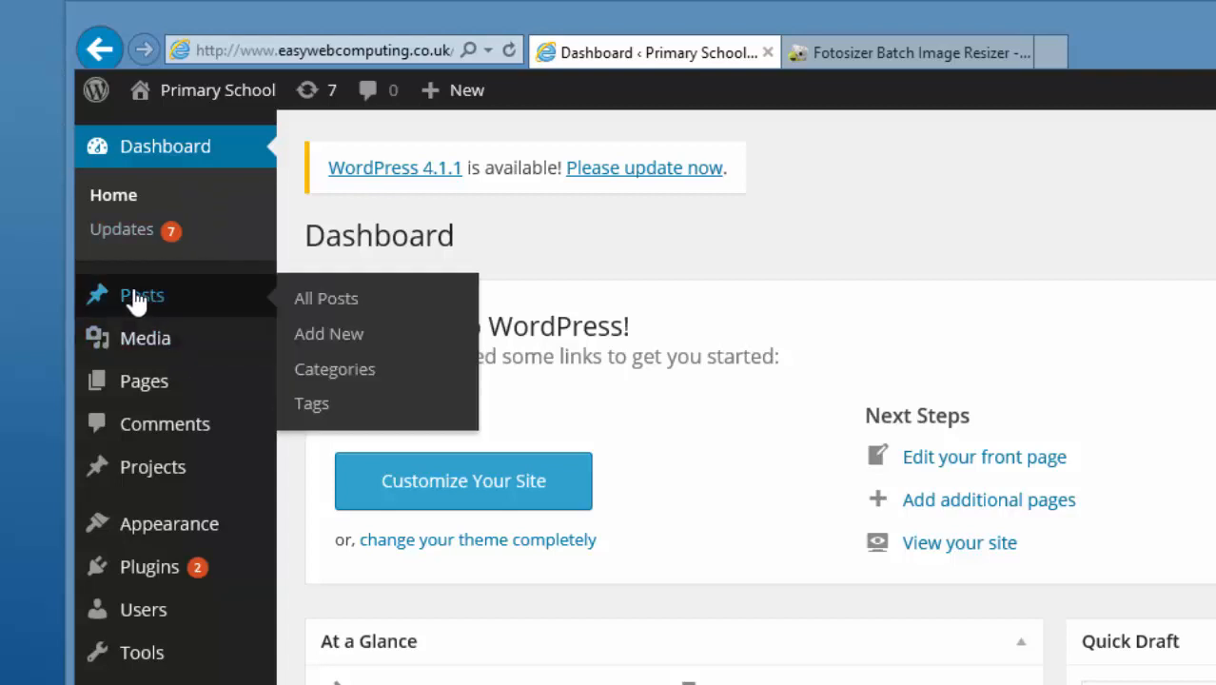
{"action": "left_click", "coordinate": [337, 298]}
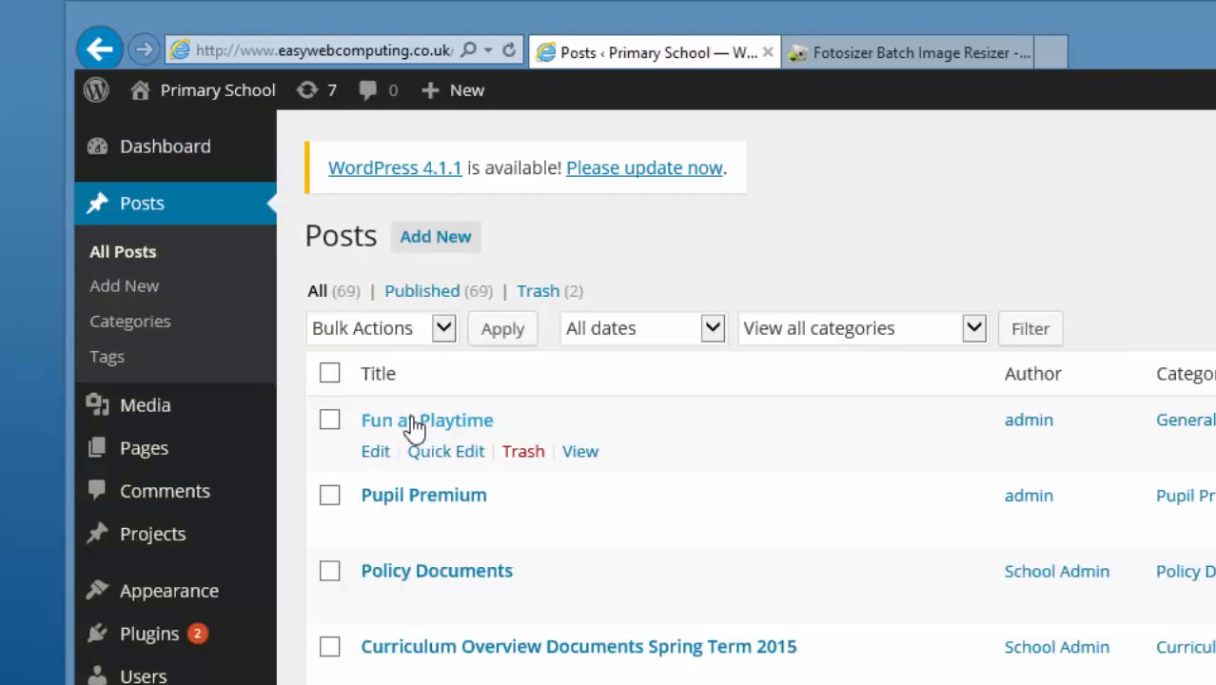
{"action": "left_click", "coordinate": [461, 430]}
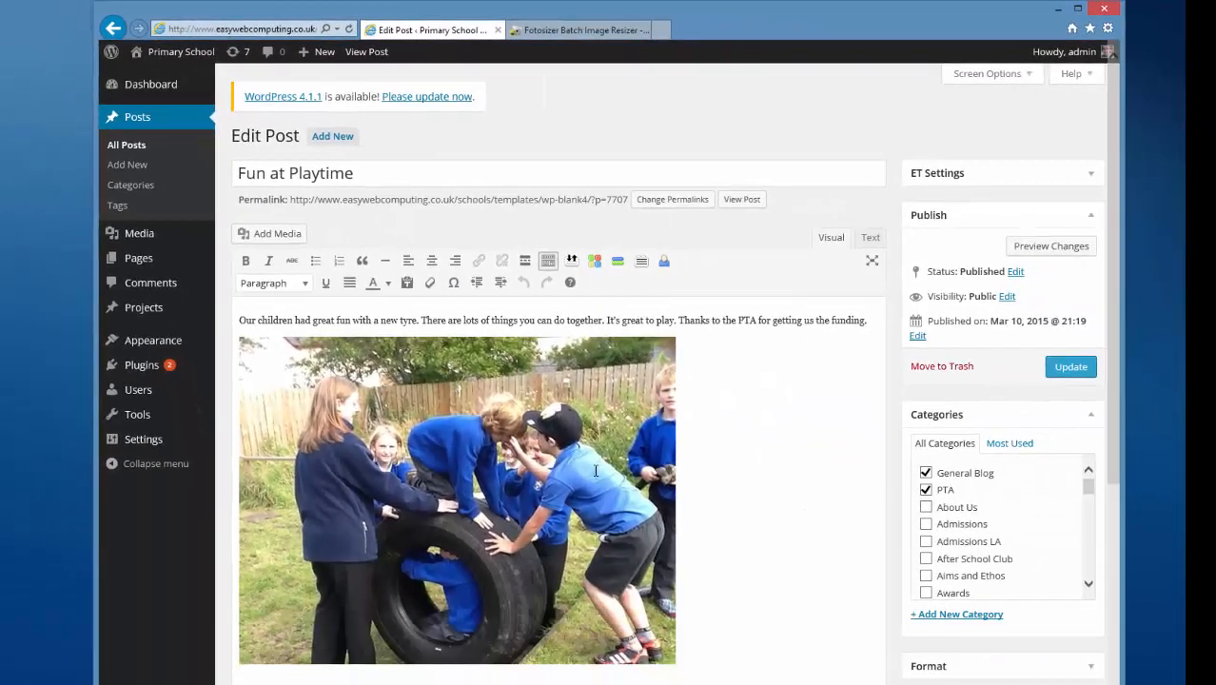
Set the tyre photo's display size to Medium – 300 × 225 and update the post
{"action": "left_click", "coordinate": [572, 462]}
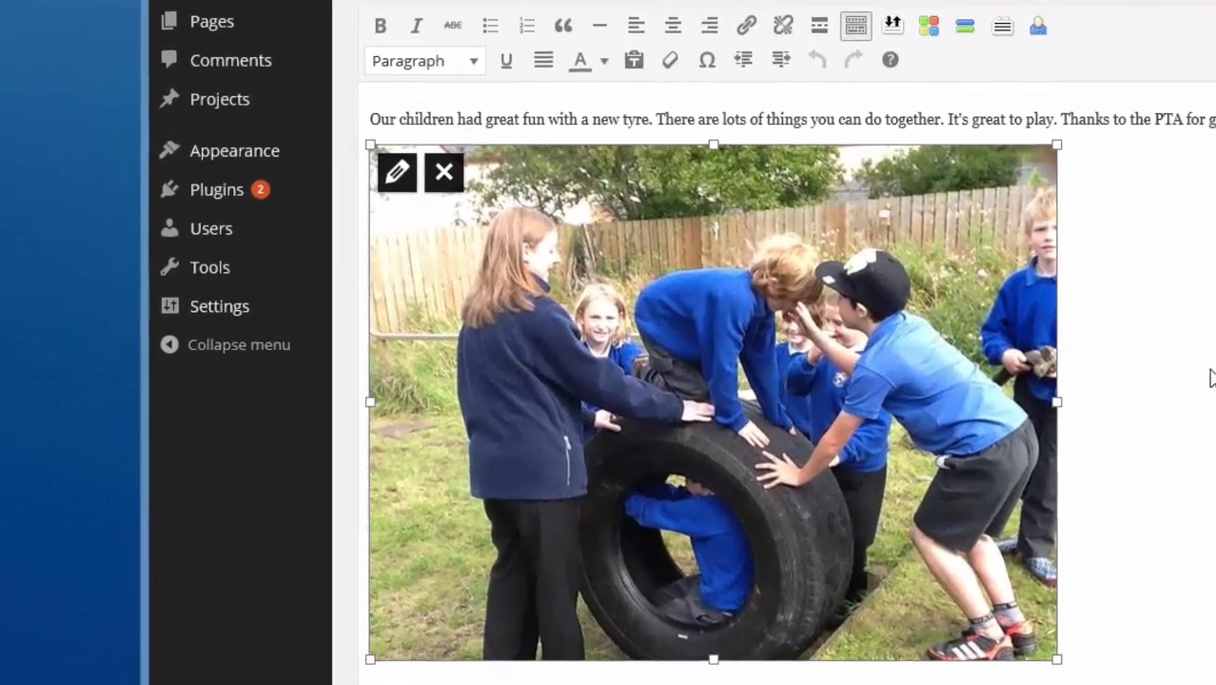
{"action": "scroll", "coordinate": [1212, 377], "scroll_direction": "down", "scroll_amount": 2}
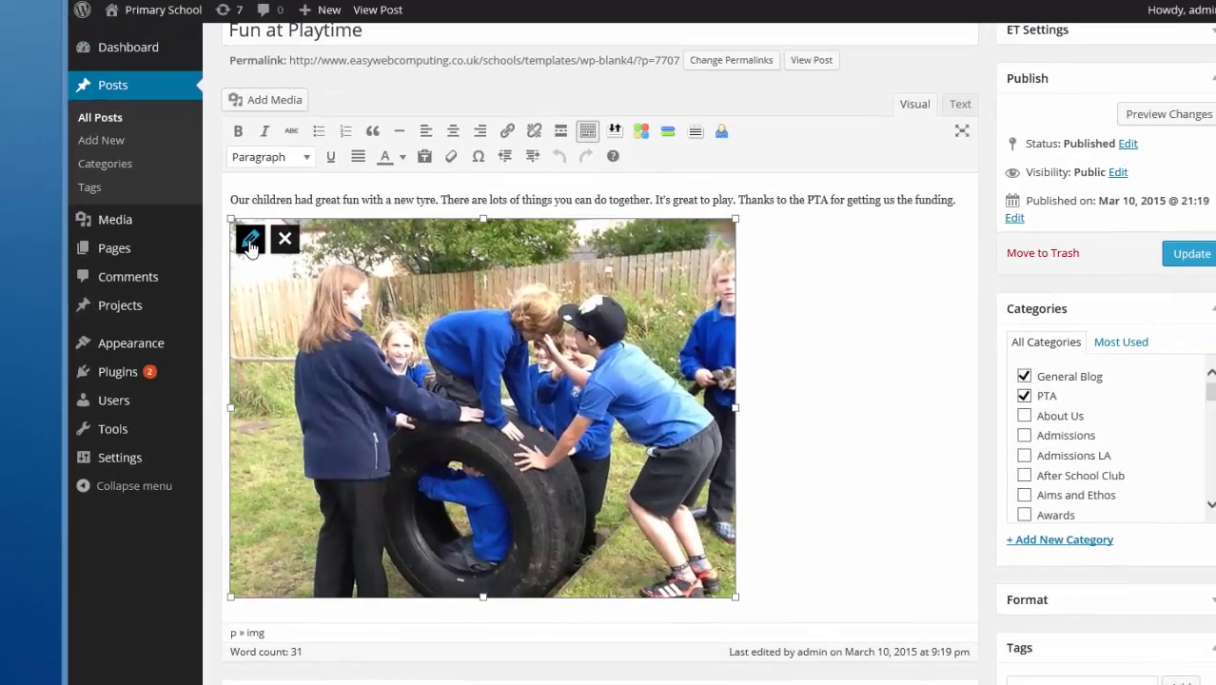
{"action": "left_click", "coordinate": [340, 84]}
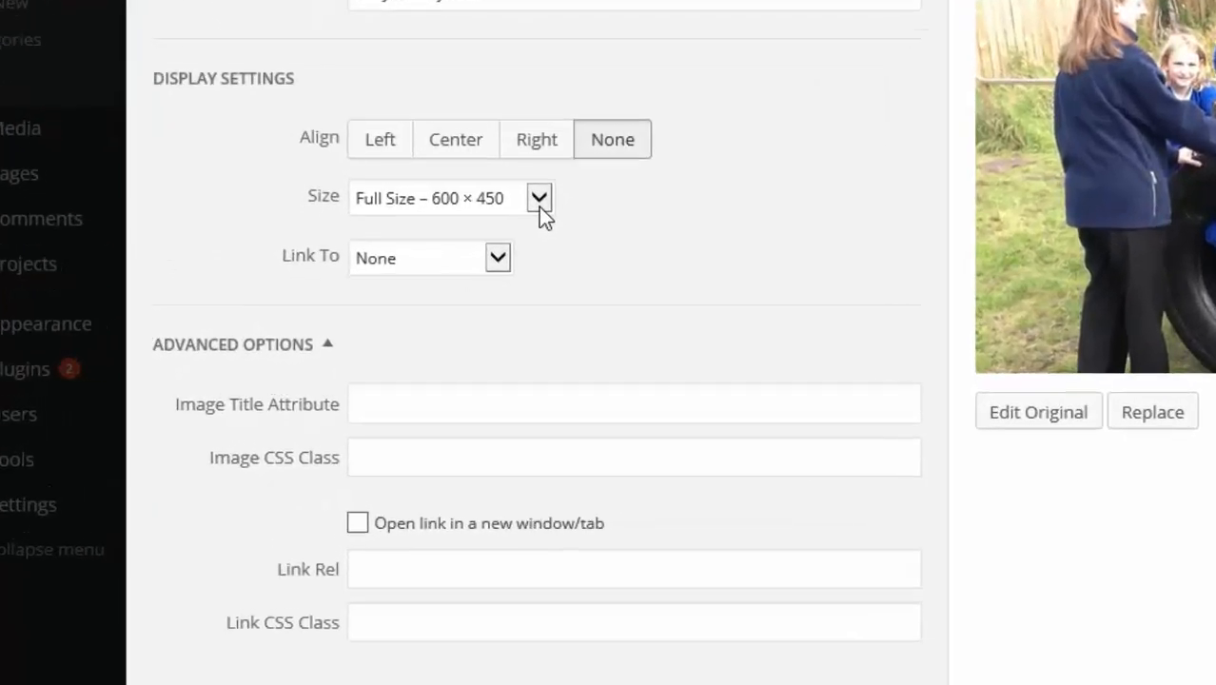
{"action": "left_click", "coordinate": [539, 202]}
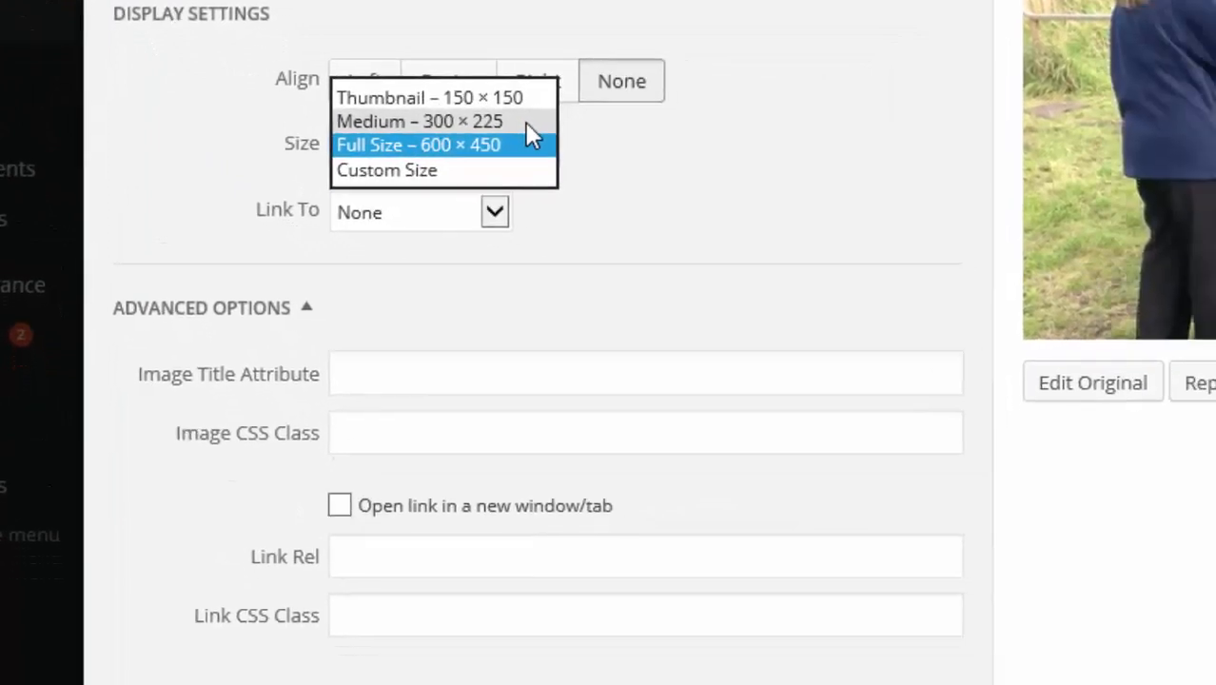
{"action": "left_click", "coordinate": [574, 133]}
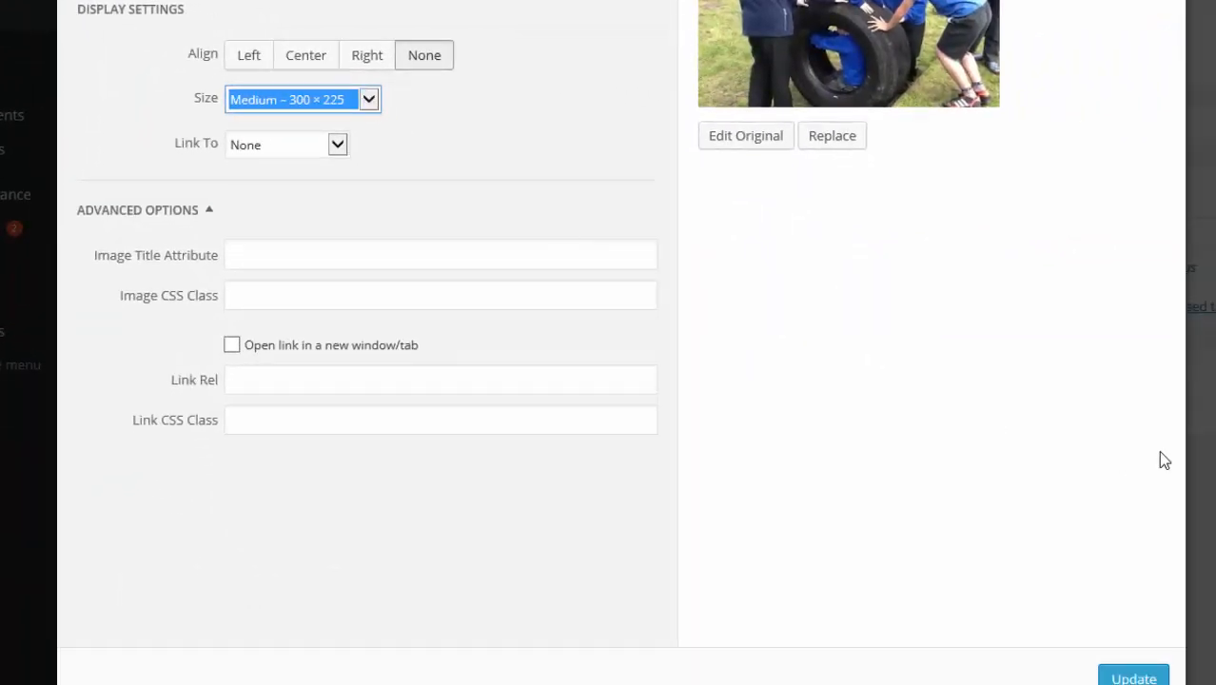
{"action": "left_click", "coordinate": [1134, 676]}
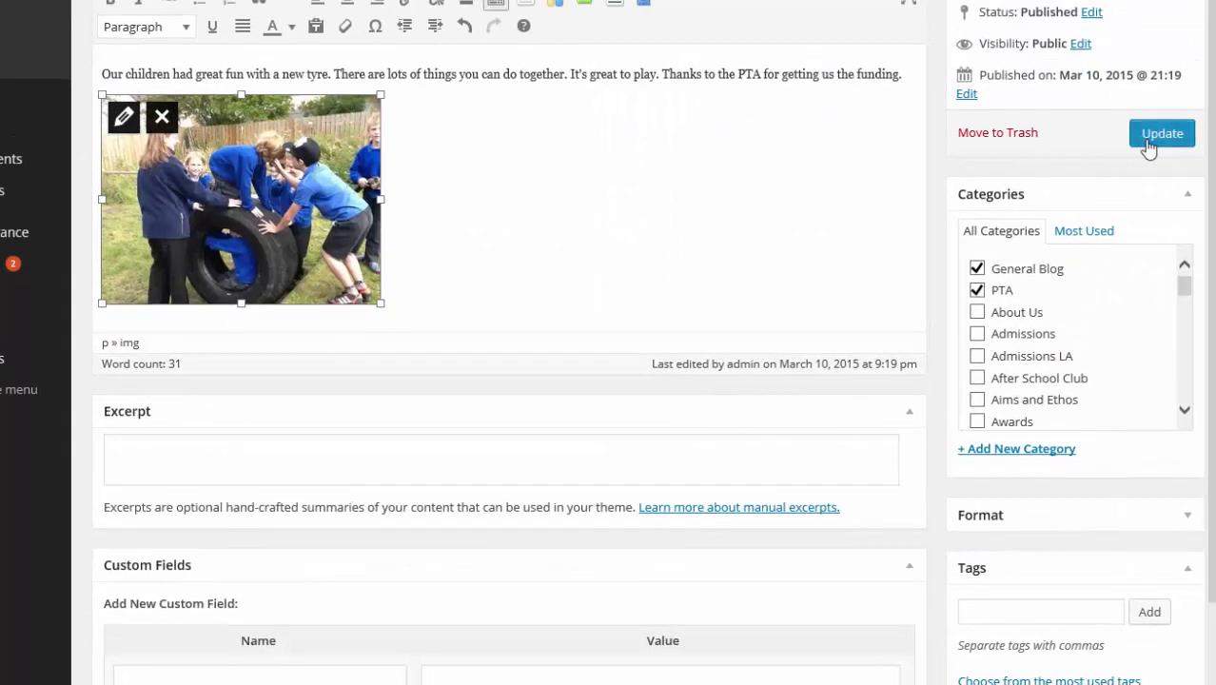
{"action": "left_click", "coordinate": [1148, 145]}
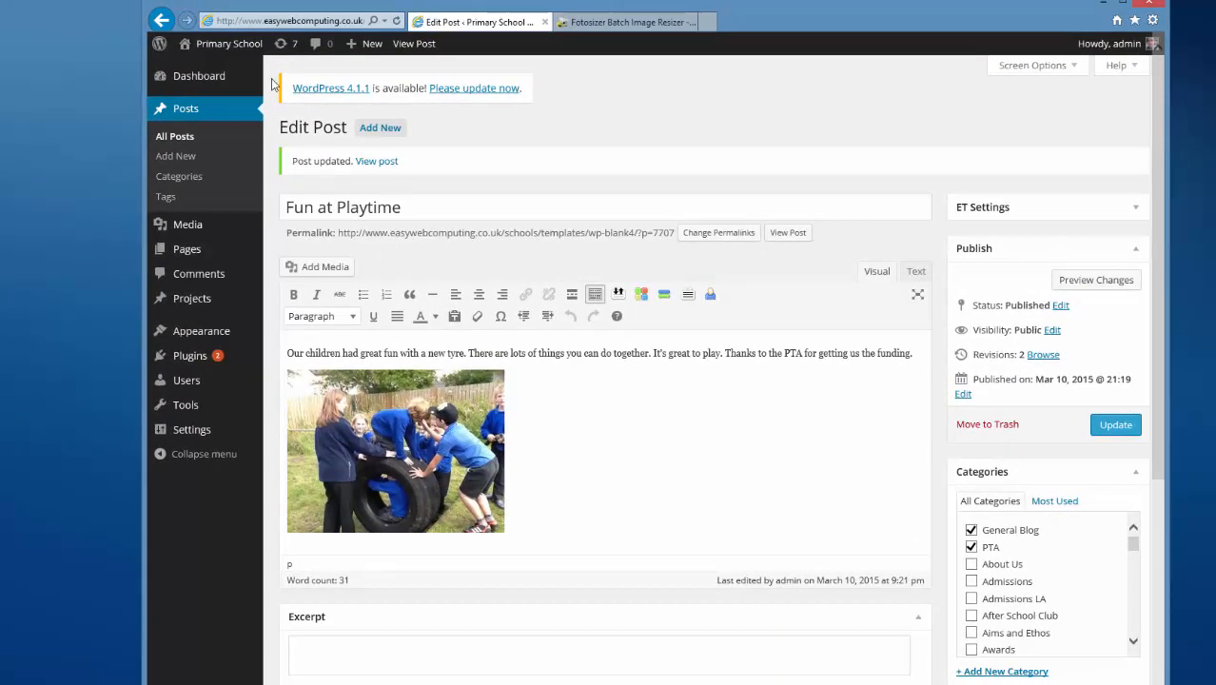
Visit the live site and review the resized tyre photo on the Blog page and the PTA page
{"action": "mouse_move", "coordinate": [228, 45]}
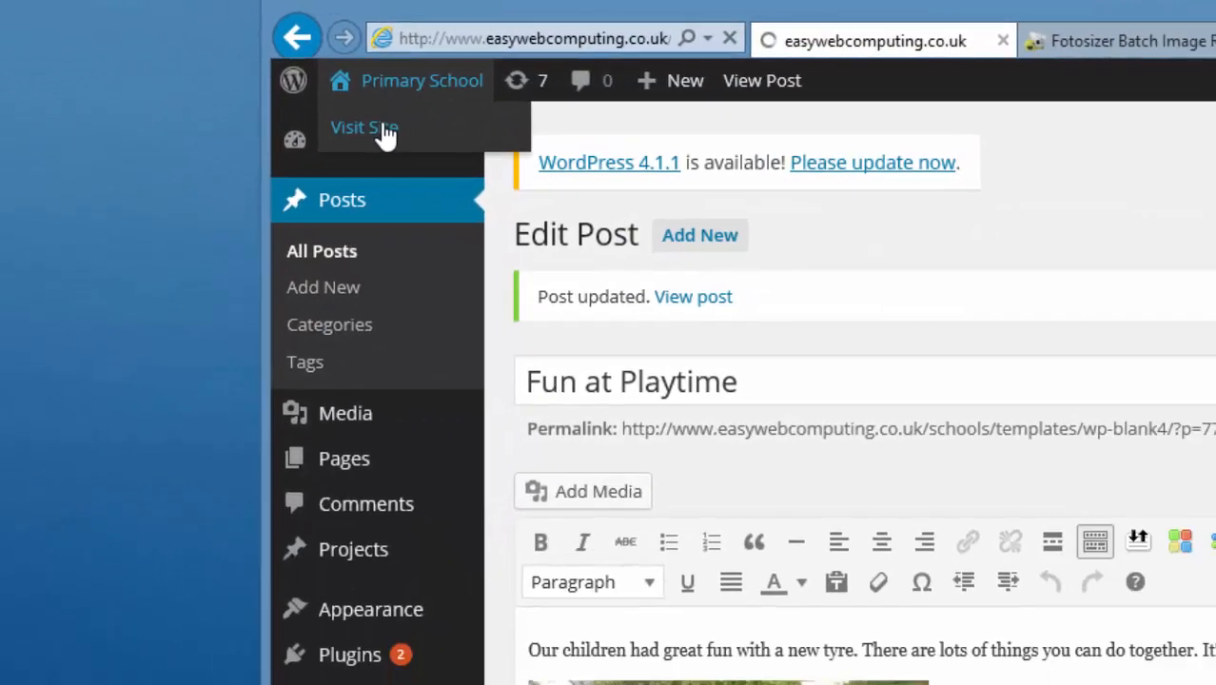
{"action": "left_click", "coordinate": [484, 168]}
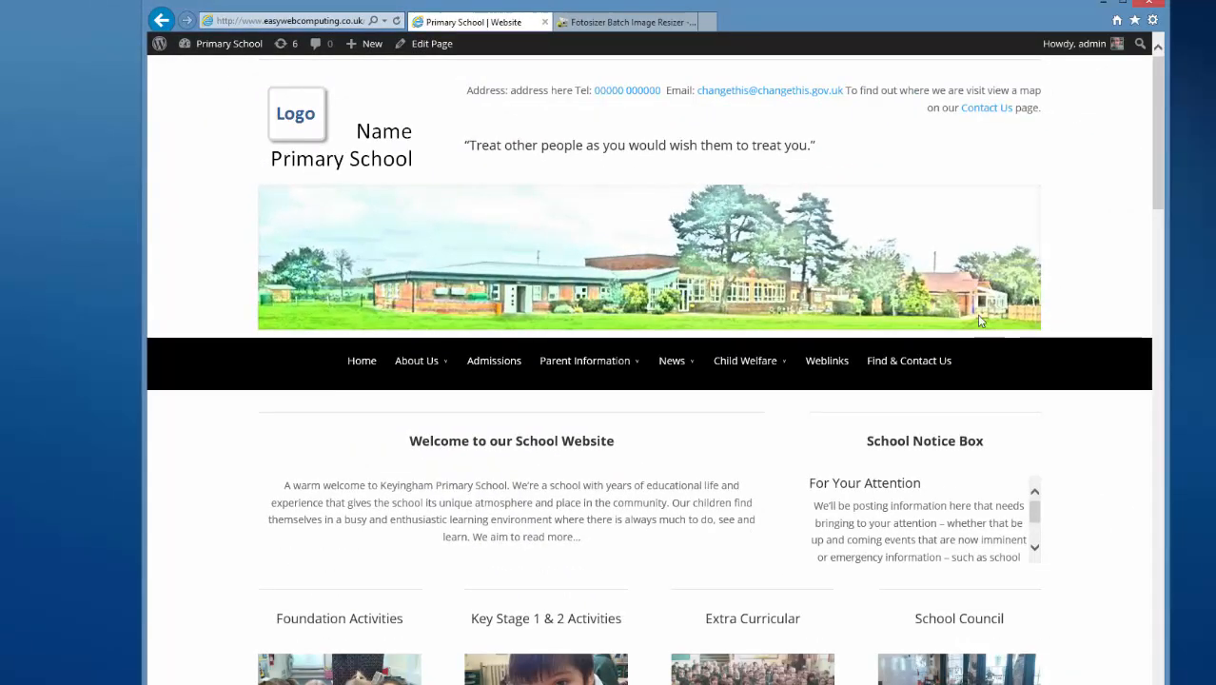
{"action": "mouse_move", "coordinate": [660, 373]}
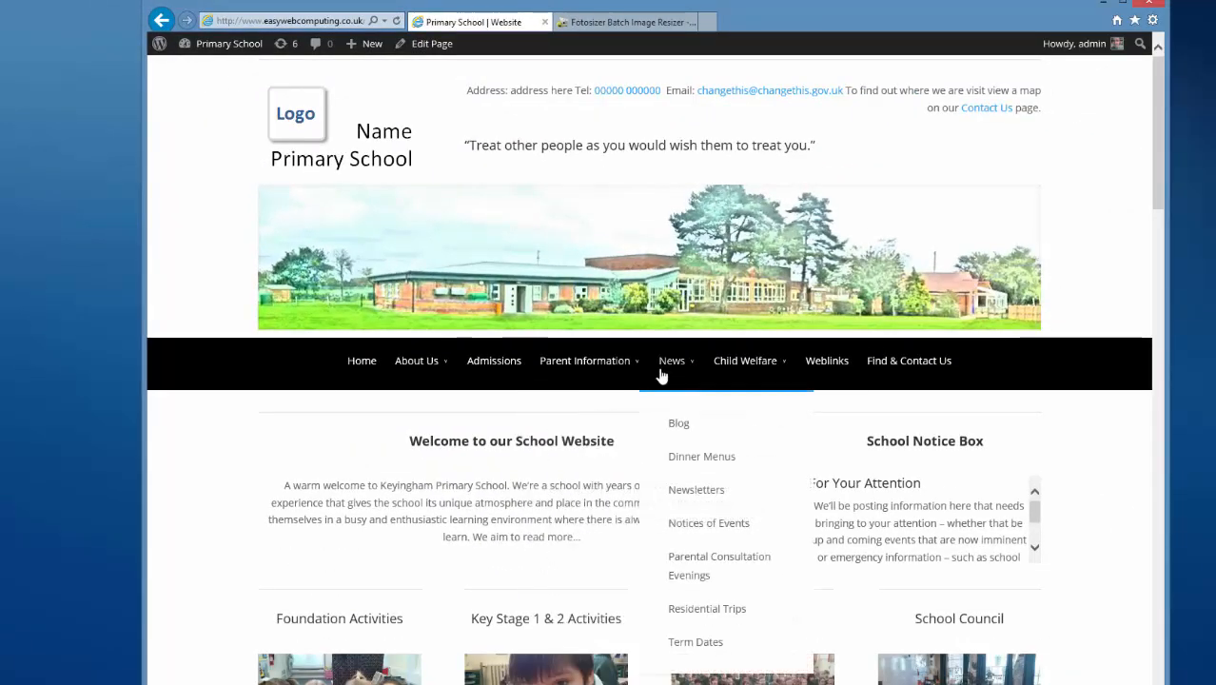
{"action": "left_click", "coordinate": [676, 425]}
{"action": "scroll", "coordinate": [1013, 480], "scroll_direction": "down", "scroll_amount": 3}
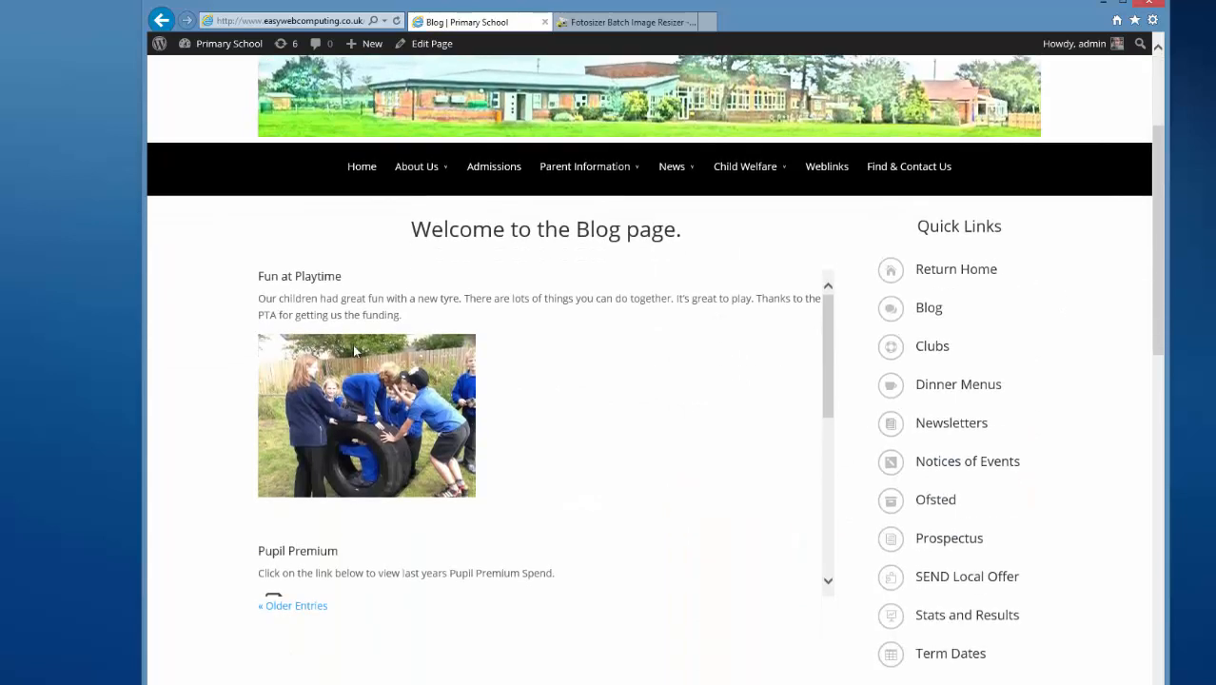
{"action": "mouse_move", "coordinate": [417, 169]}
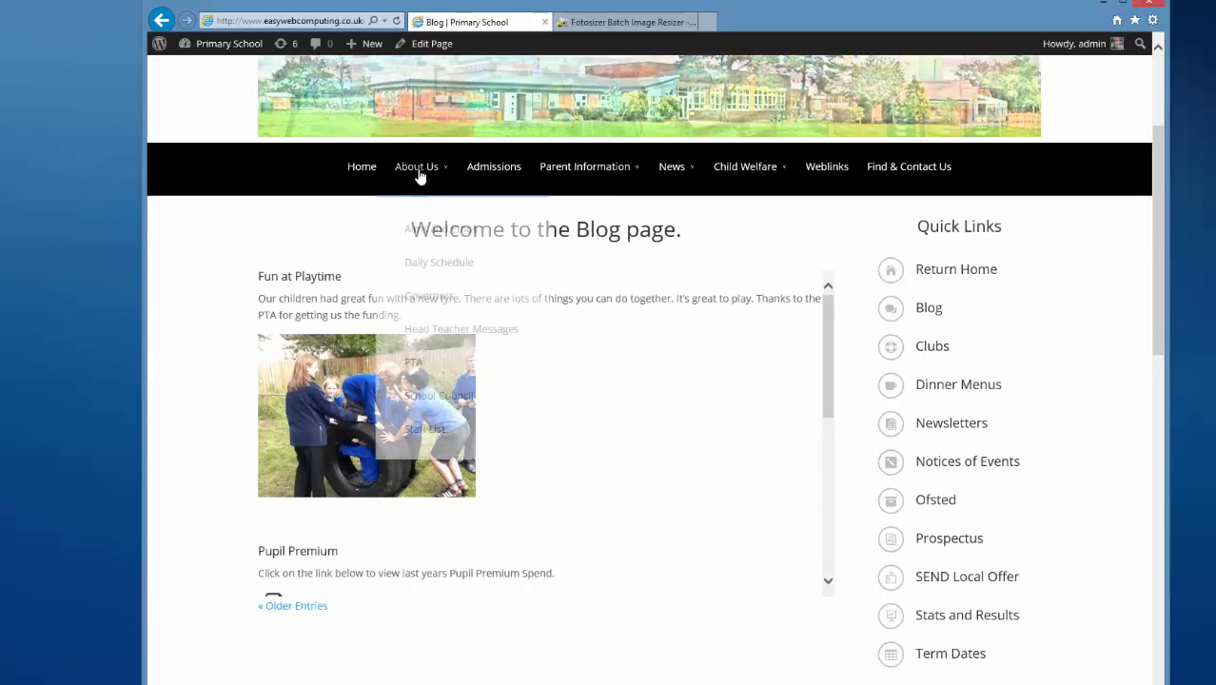
{"action": "left_click", "coordinate": [415, 365]}
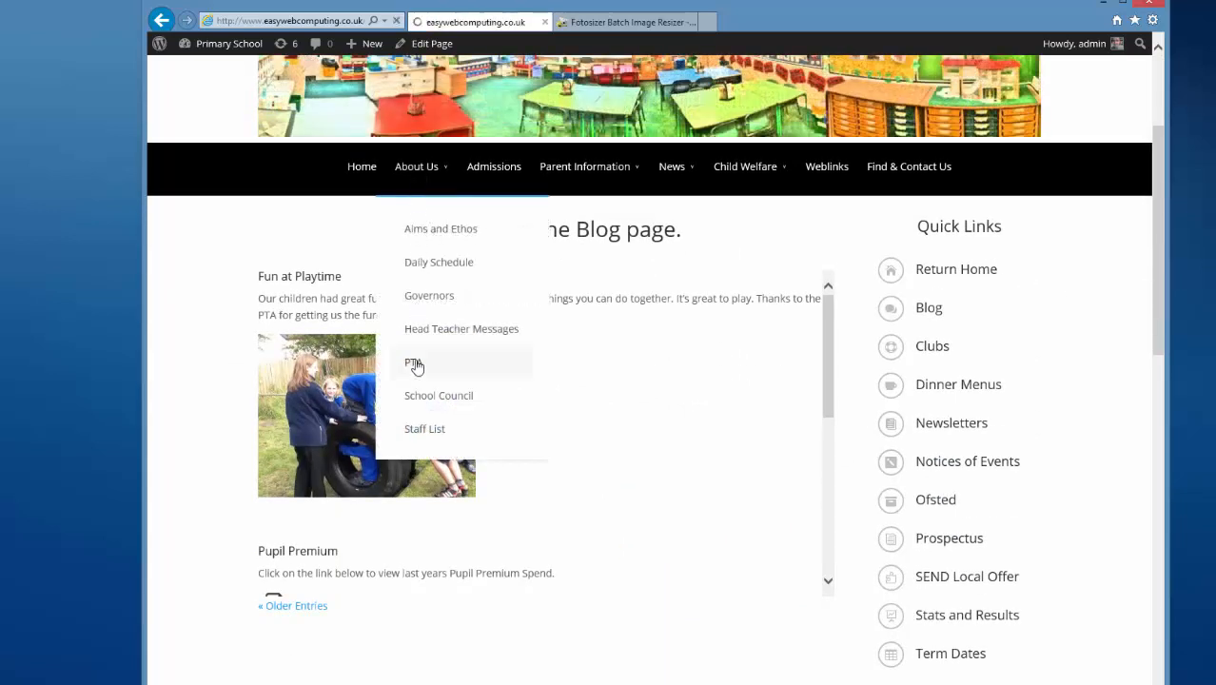
{"action": "scroll", "coordinate": [356, 439], "scroll_direction": "down", "scroll_amount": 1}
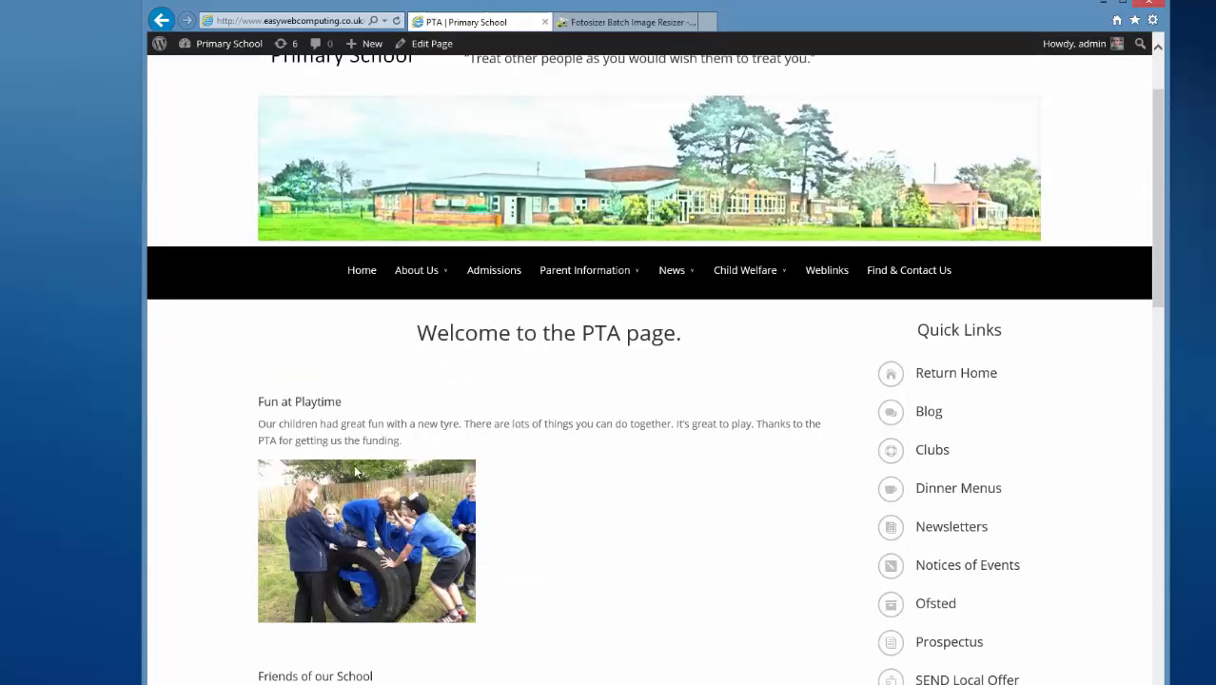
Go back to the site's home page and review the updated post in the School Life Blog Feed
{"action": "left_click", "coordinate": [353, 275]}
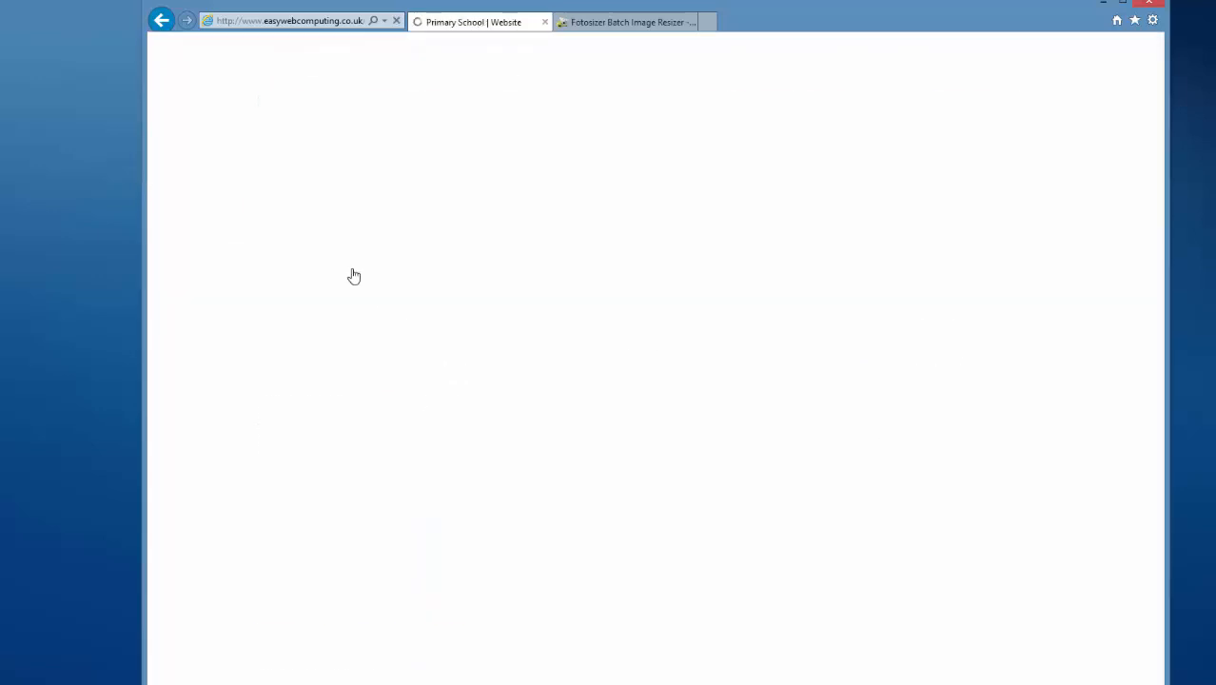
{"action": "scroll", "coordinate": [1083, 440], "scroll_direction": "down", "scroll_amount": 5}
{"action": "scroll", "coordinate": [1086, 443], "scroll_direction": "down", "scroll_amount": 2}
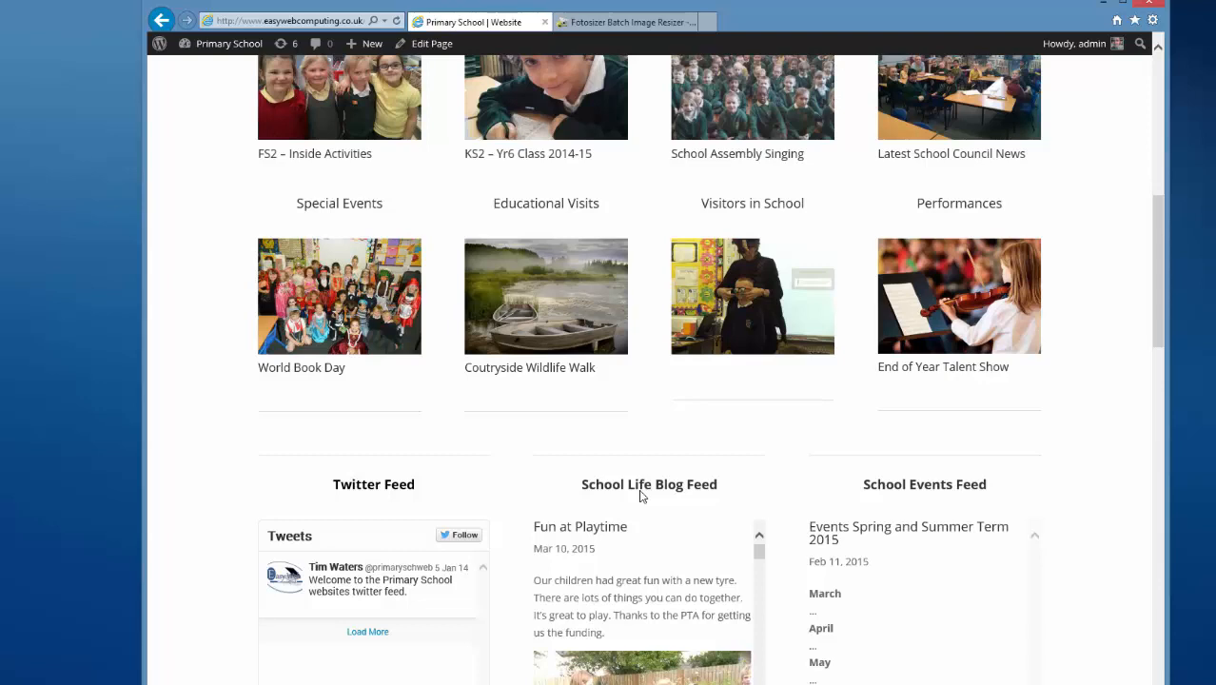
{"action": "scroll", "coordinate": [642, 494], "scroll_direction": "down", "scroll_amount": 2}
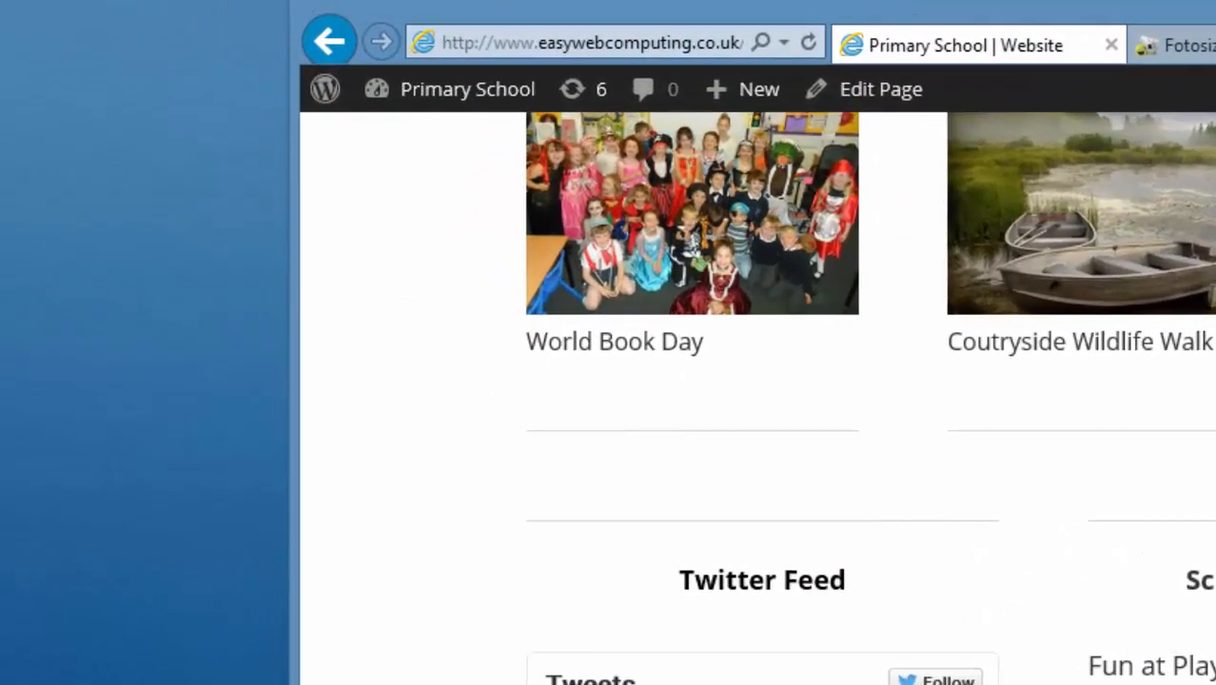
{"action": "scroll", "coordinate": [619, 213], "scroll_direction": "up", "scroll_amount": 4}
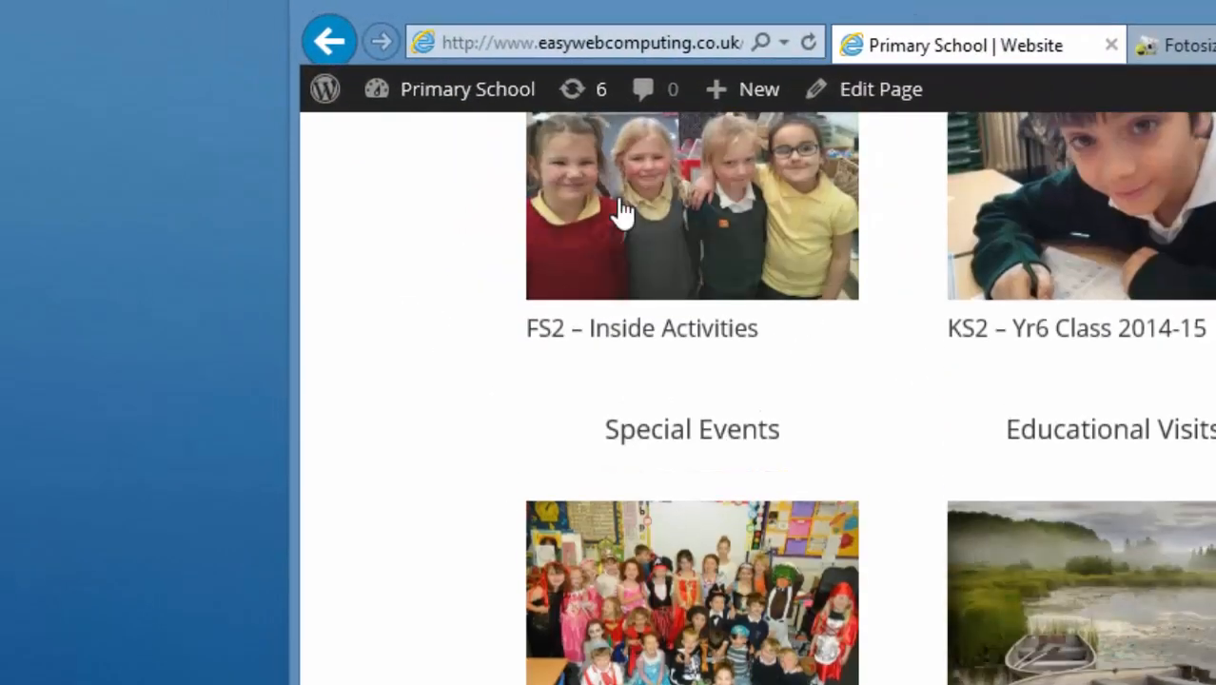
Return to the site's dashboard, open the media library and search it for "tyre"
{"action": "mouse_move", "coordinate": [494, 87]}
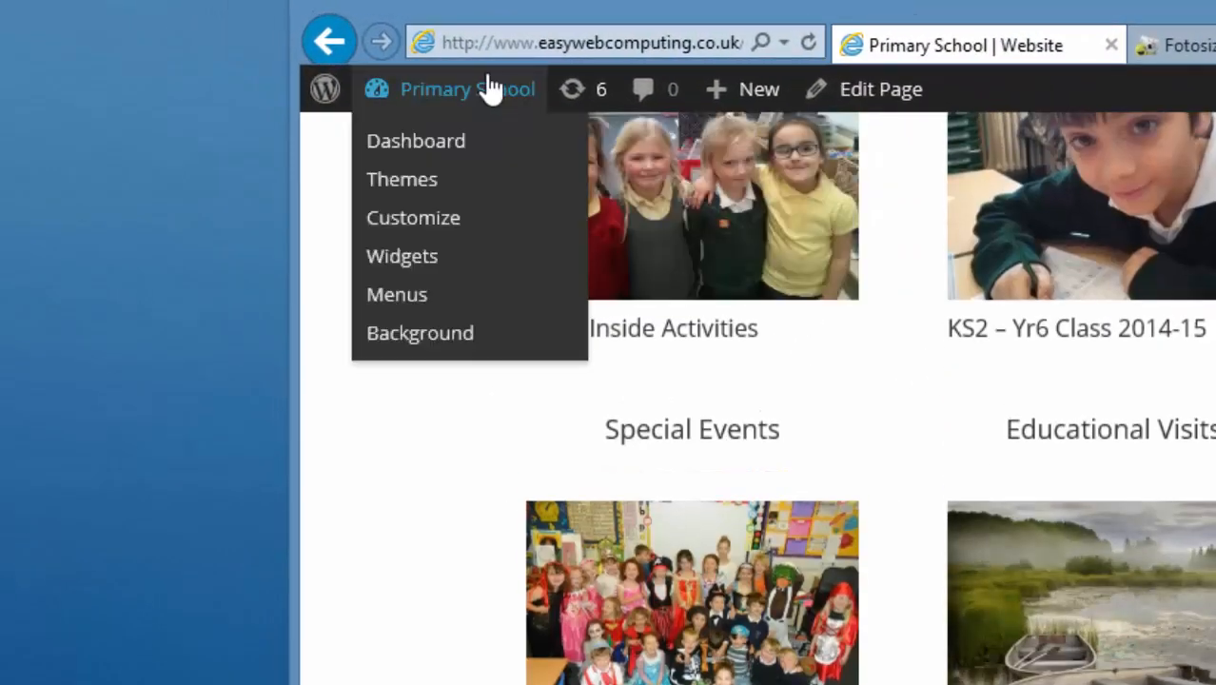
{"action": "left_click", "coordinate": [453, 143]}
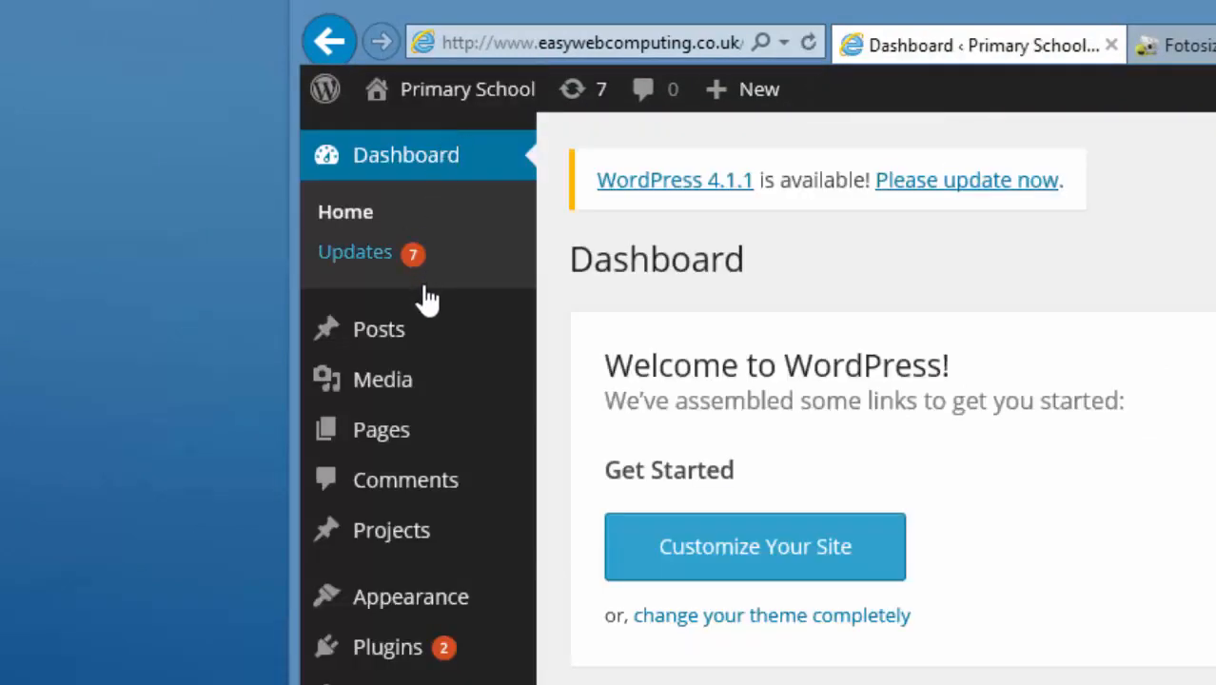
{"action": "mouse_move", "coordinate": [384, 382]}
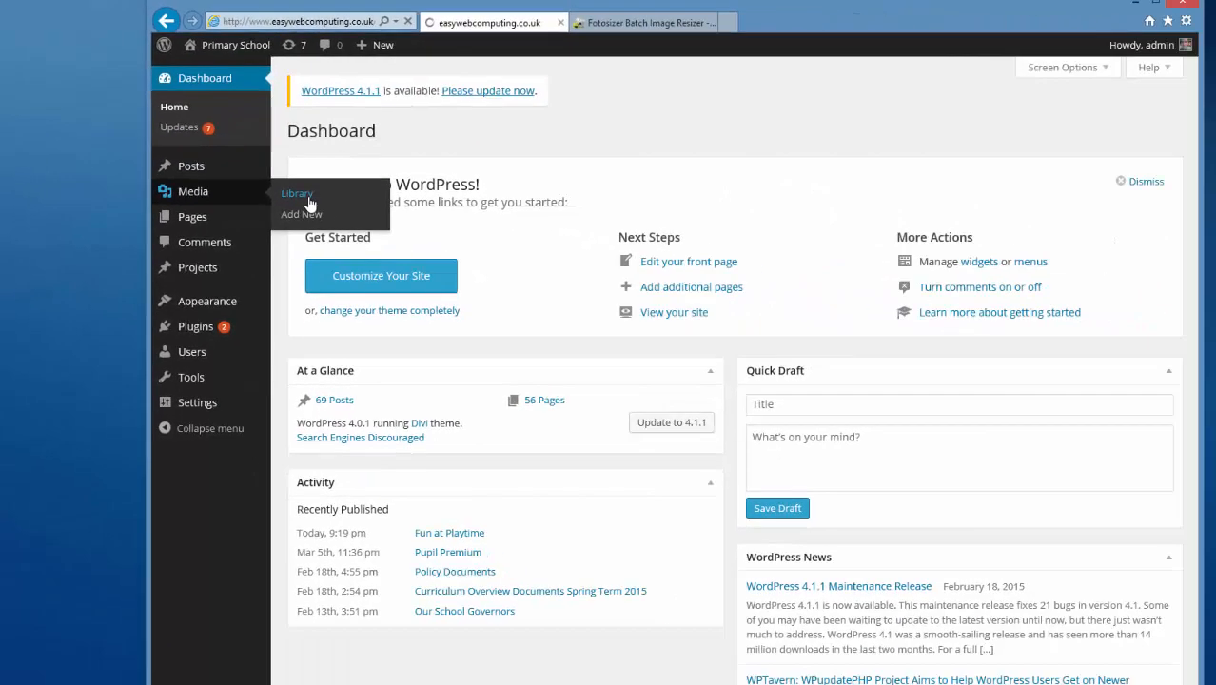
{"action": "left_click", "coordinate": [588, 383]}
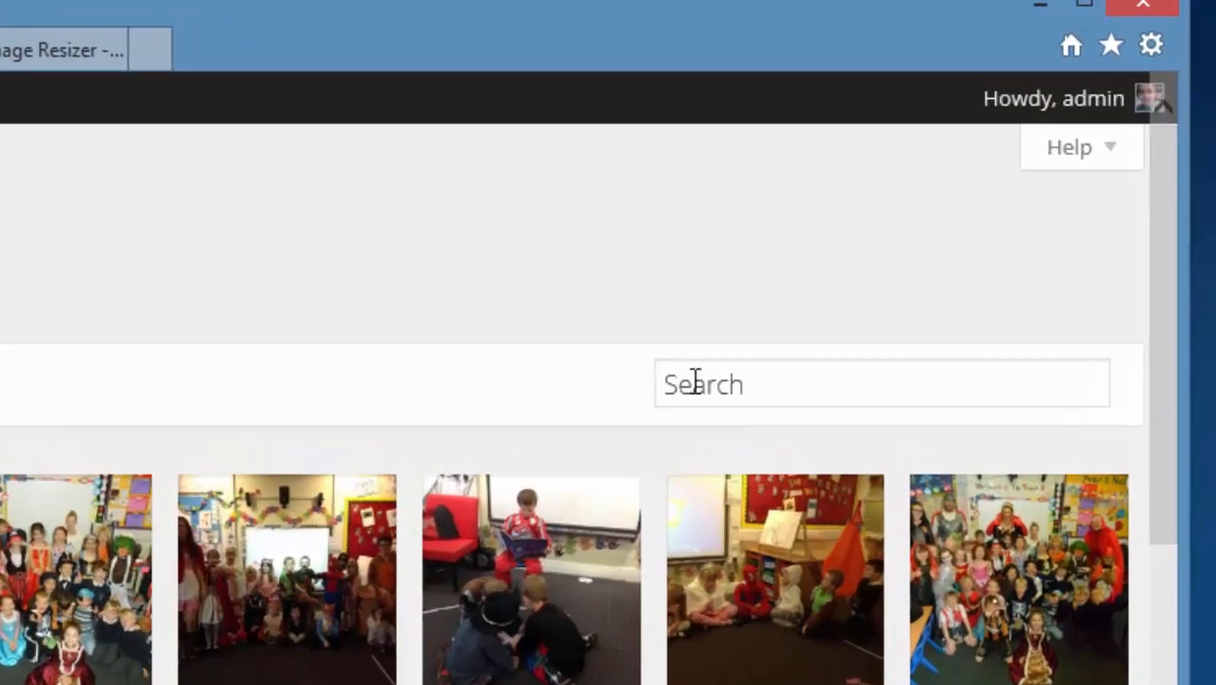
{"action": "left_click", "coordinate": [846, 273]}
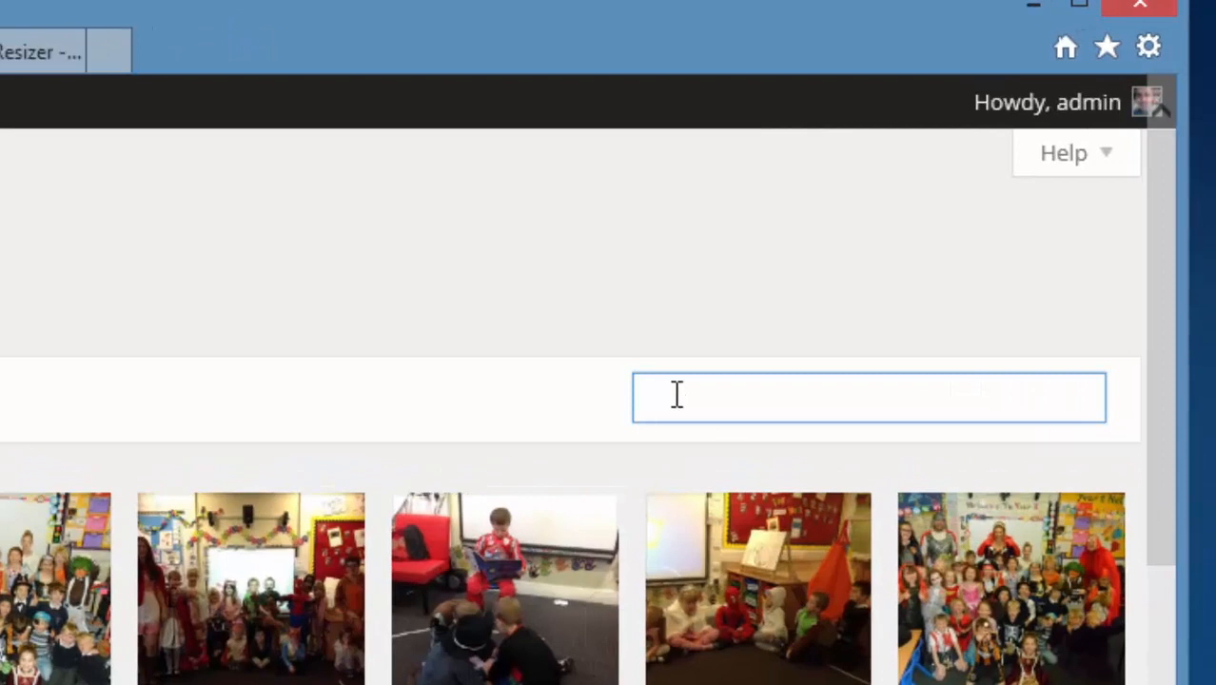
{"action": "type", "text": "ty"}
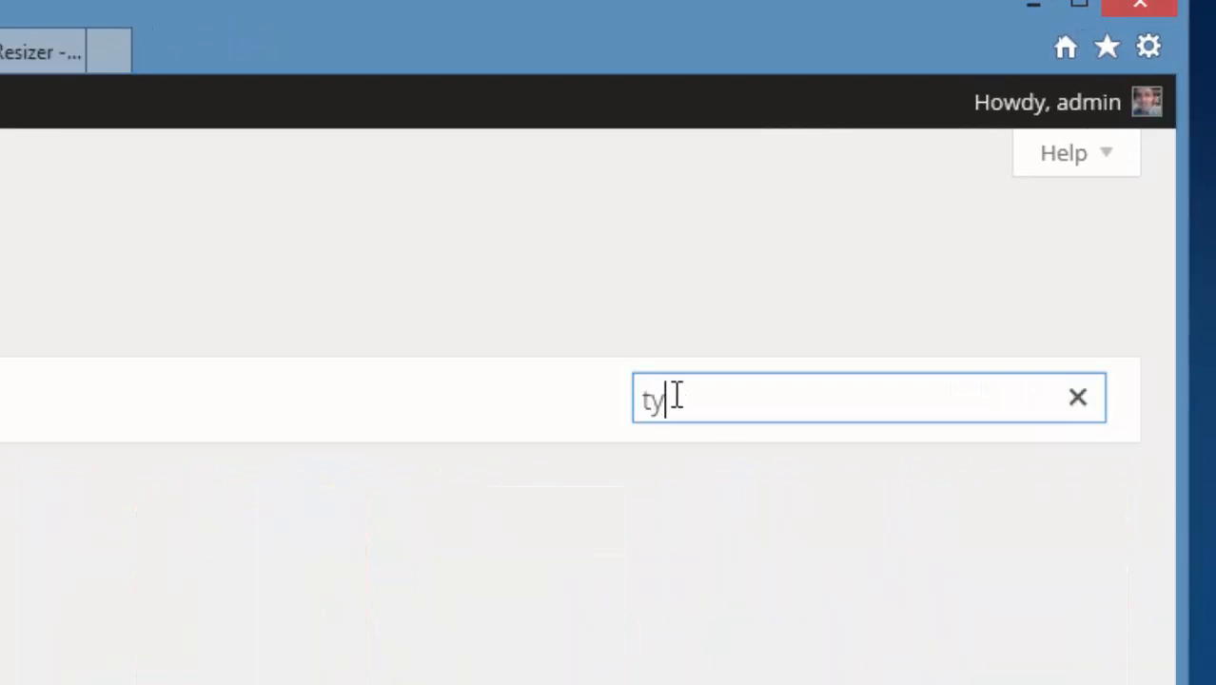
{"action": "type", "text": "re"}
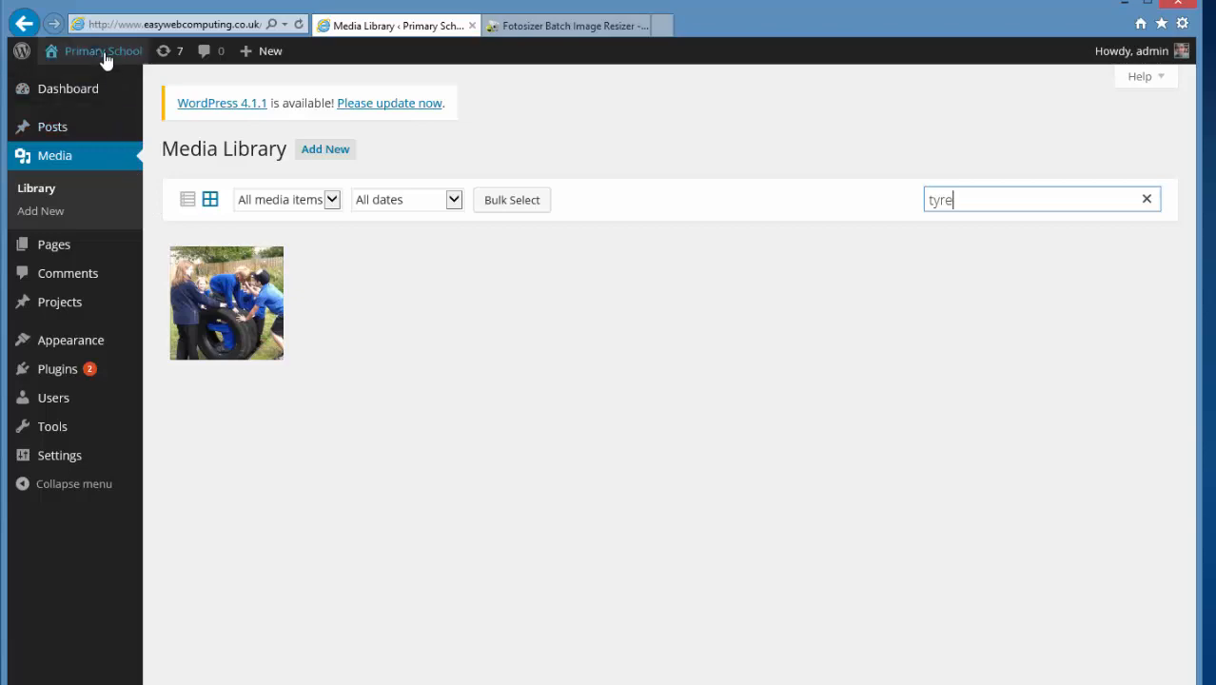
Visit the live site from the media library and look down its home page
{"action": "mouse_move", "coordinate": [106, 60]}
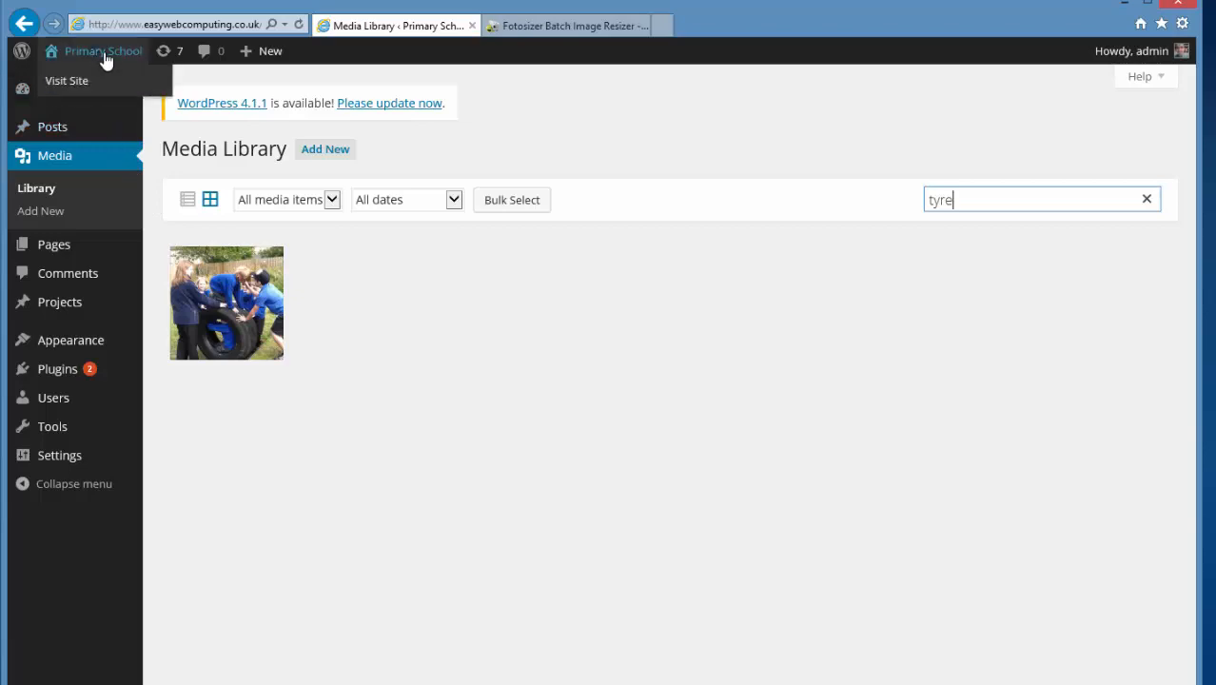
{"action": "left_click", "coordinate": [57, 82]}
{"action": "scroll", "coordinate": [1073, 551], "scroll_direction": "down", "scroll_amount": 10}
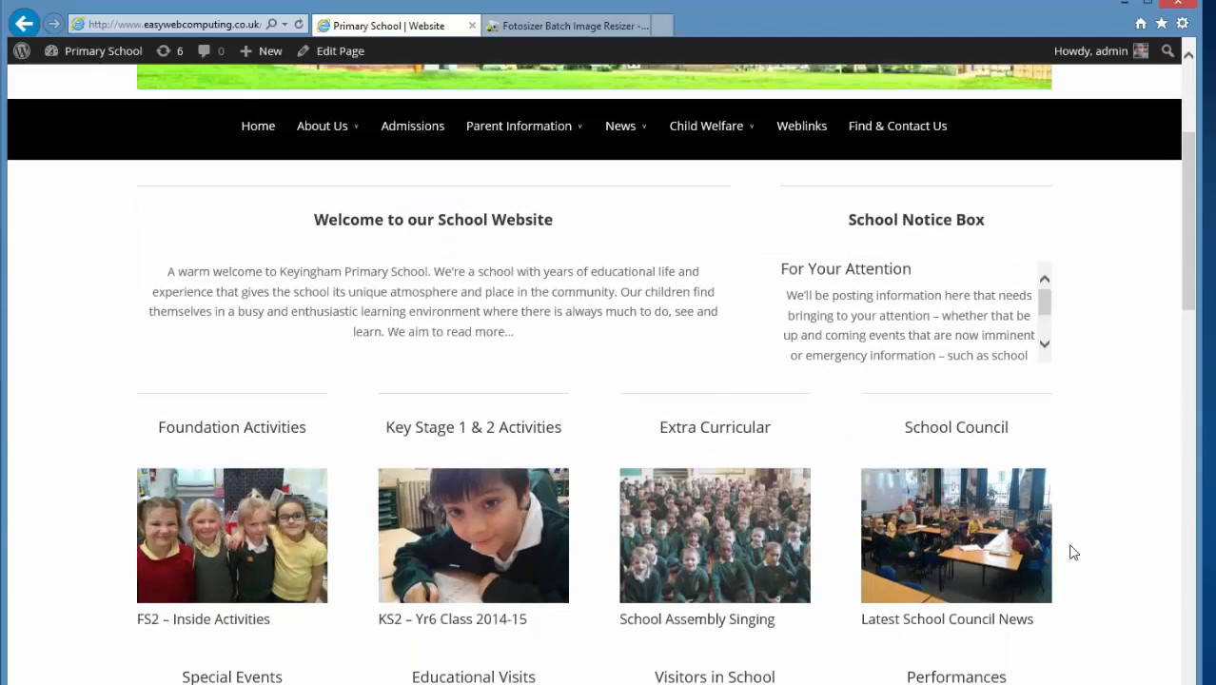